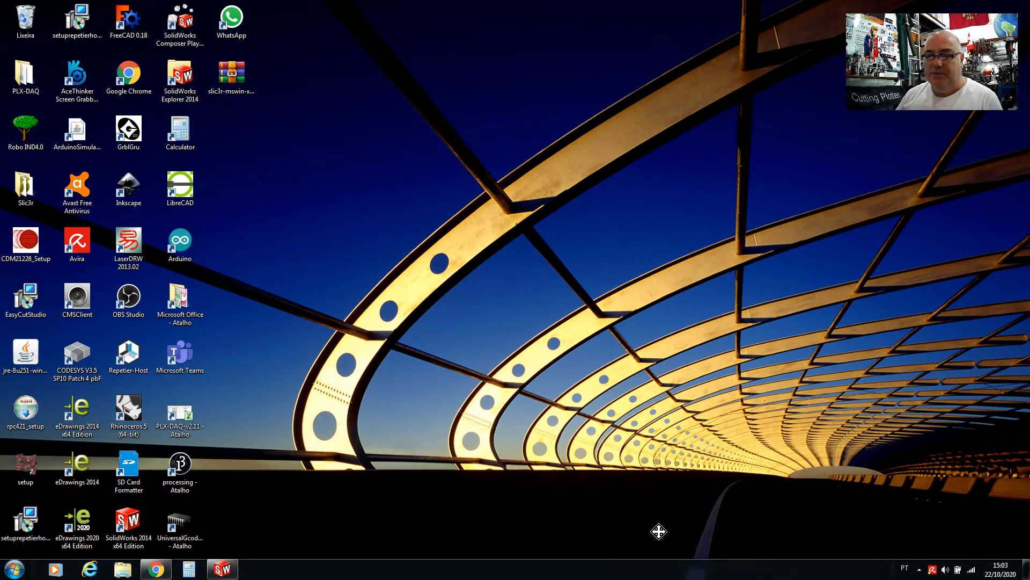
Step: Launch Rhinoceros 5, dismiss the startup window and open the recent model pote1.3dm
double_click(128, 413)
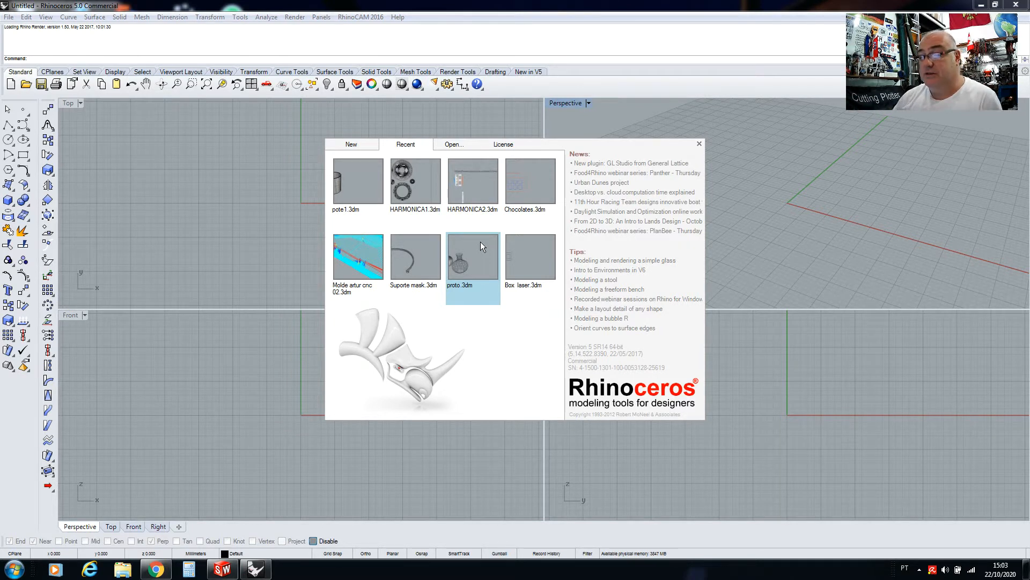
left_click(699, 143)
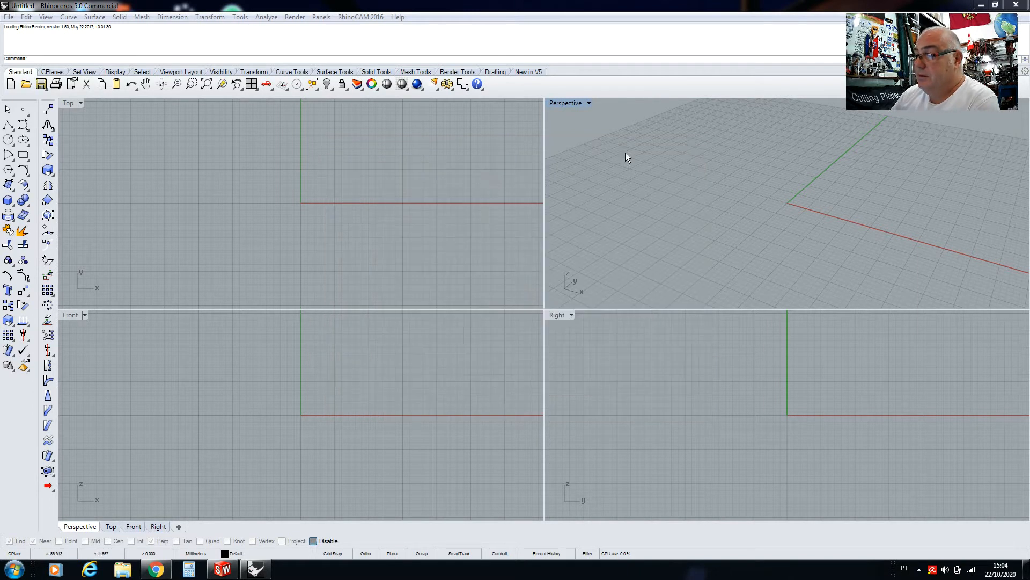
left_click(9, 17)
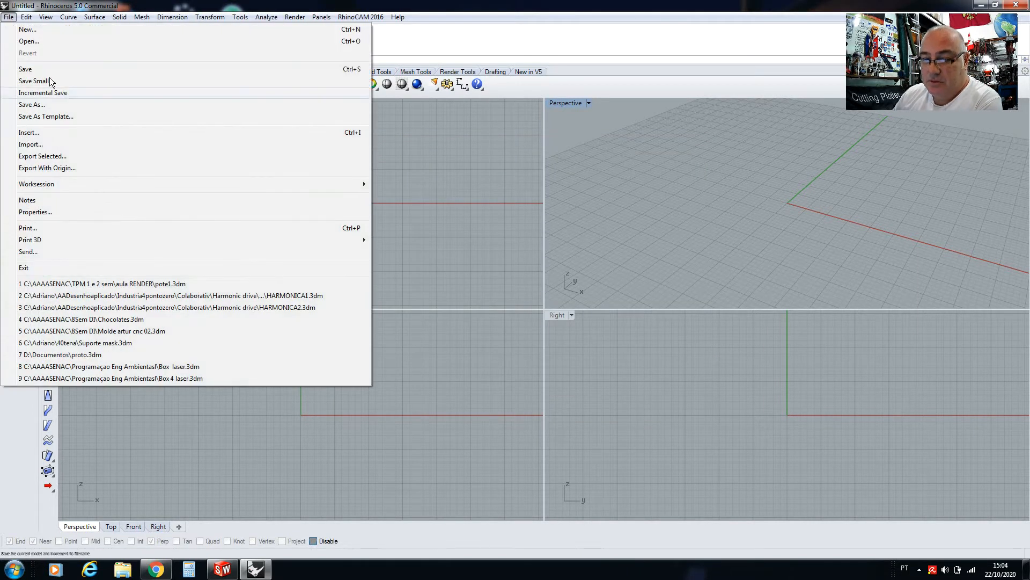
left_click(121, 283)
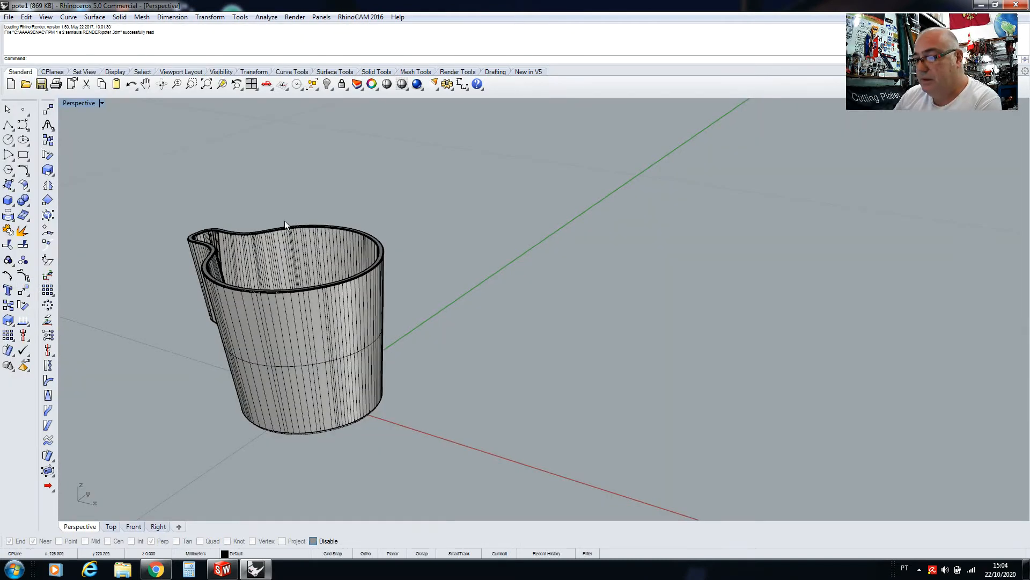
Step: Preview the cup with the Shade command and rotate the perspective view to inspect its shape
scroll(282, 263, "down", 3)
scroll(382, 252, "up", 5)
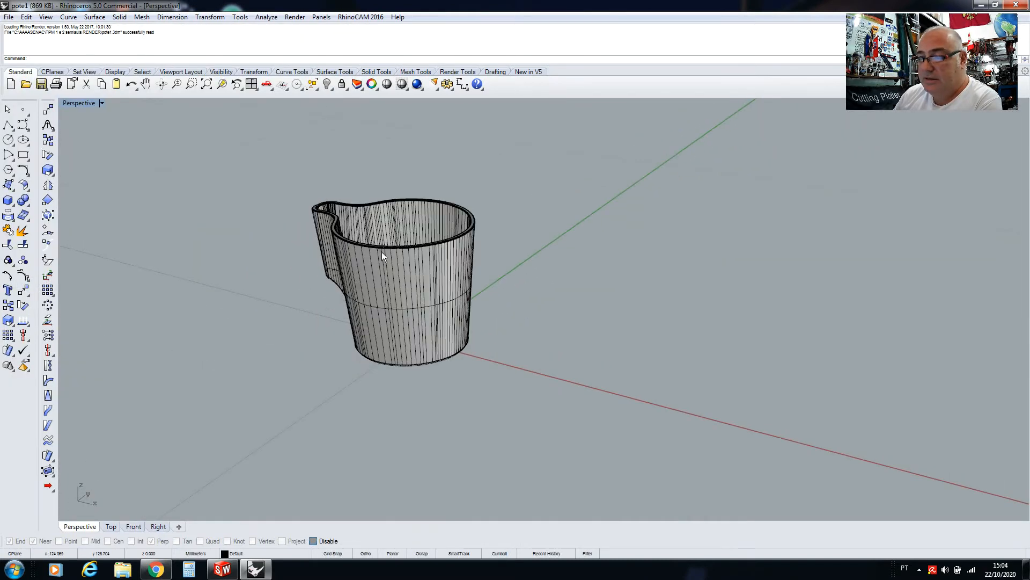
left_click(387, 84)
left_click(162, 85)
left_click_drag(376, 118, 311, 253)
key("Return")
key("Return")
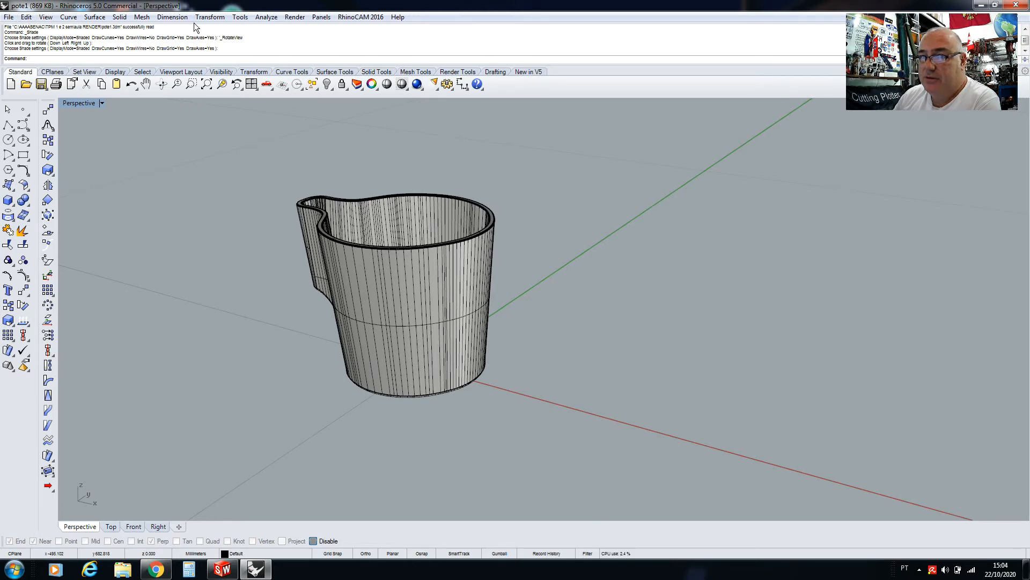
left_click(295, 18)
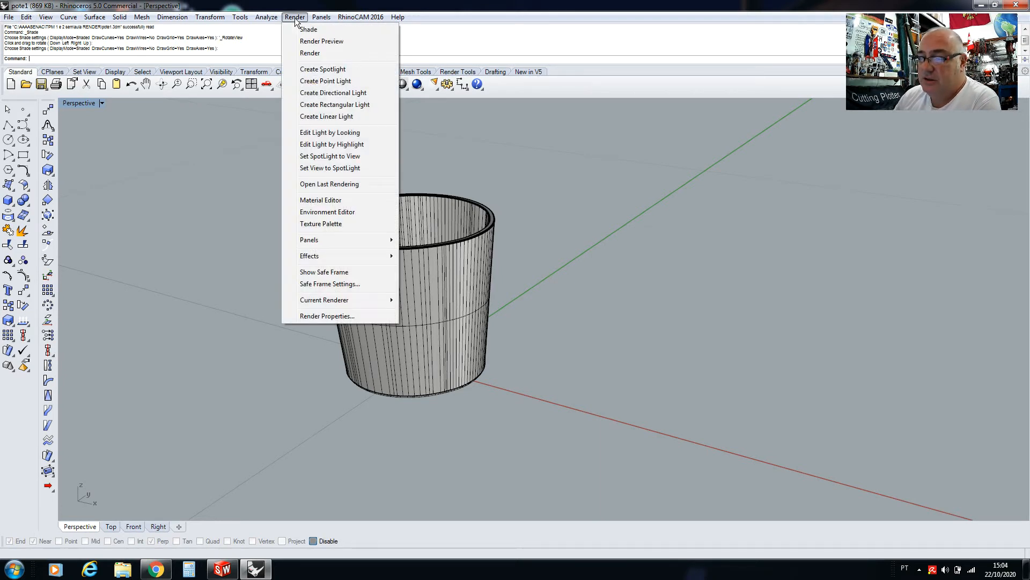
left_click(244, 161)
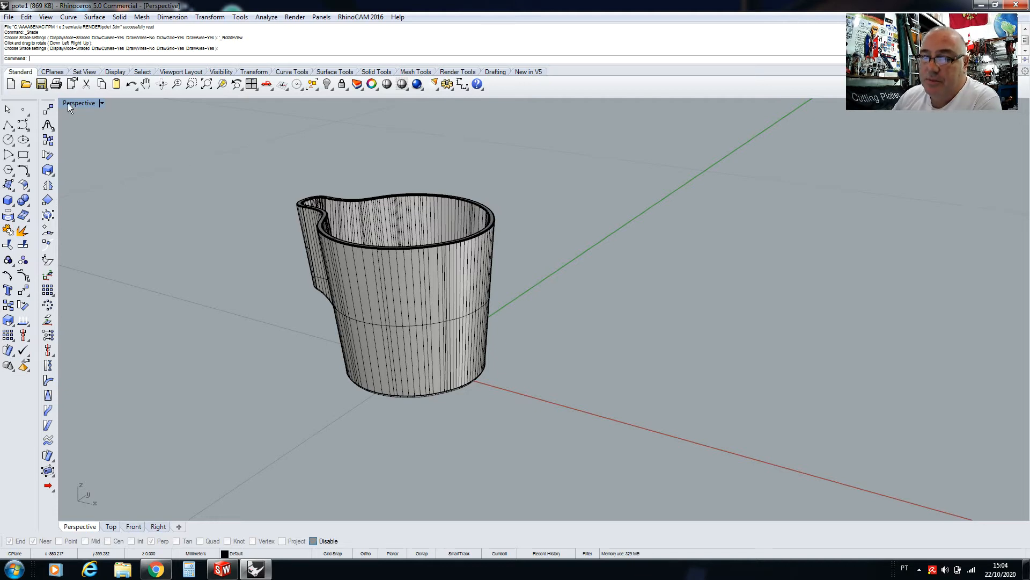
Step: Display the perspective viewport in Wireframe mode and examine the cup's spout, walls and base from several angles
left_click(103, 103)
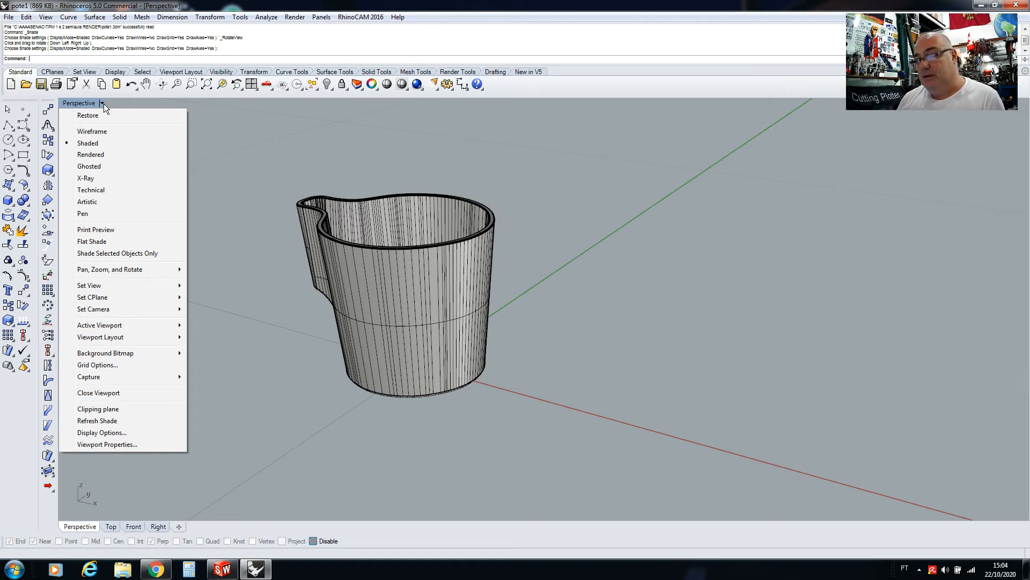
left_click(99, 131)
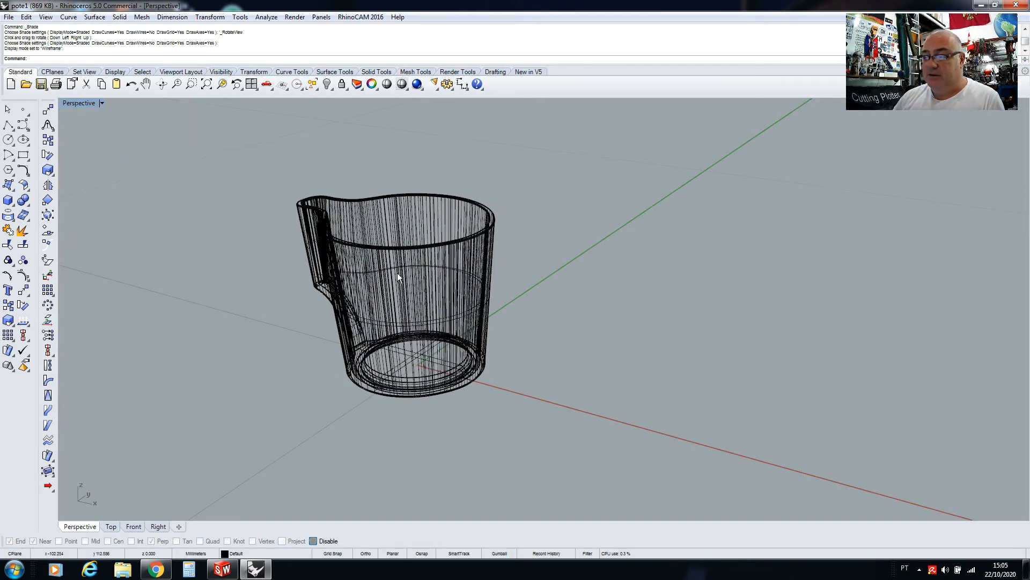
scroll(397, 273, "up", 3)
left_click(161, 85)
left_click_drag(397, 129, 237, 188)
scroll(327, 263, "down", 2)
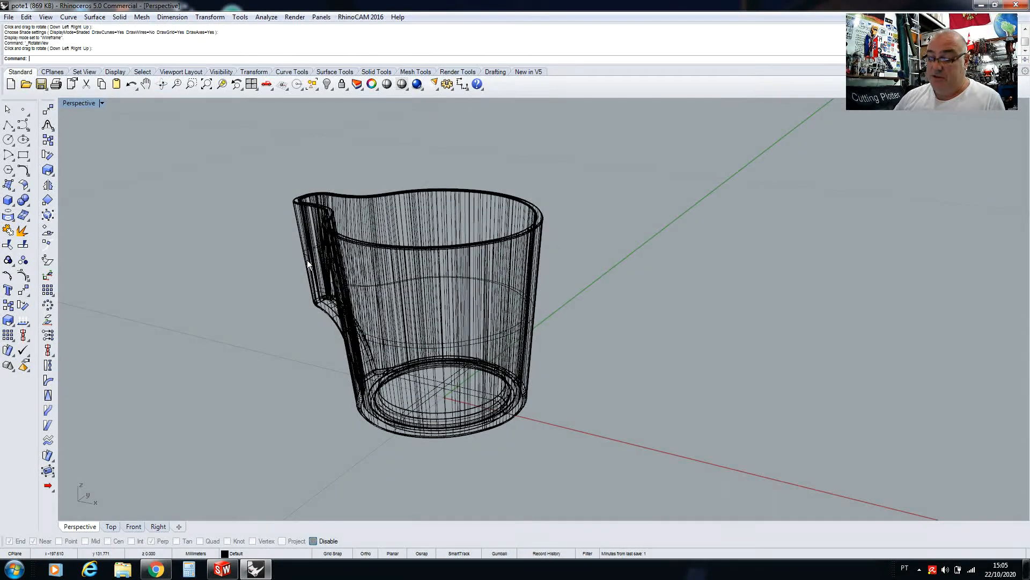
left_click(161, 84)
left_click_drag(287, 183, 260, 223)
key("Escape")
scroll(294, 257, "down", 3)
scroll(314, 264, "up", 3)
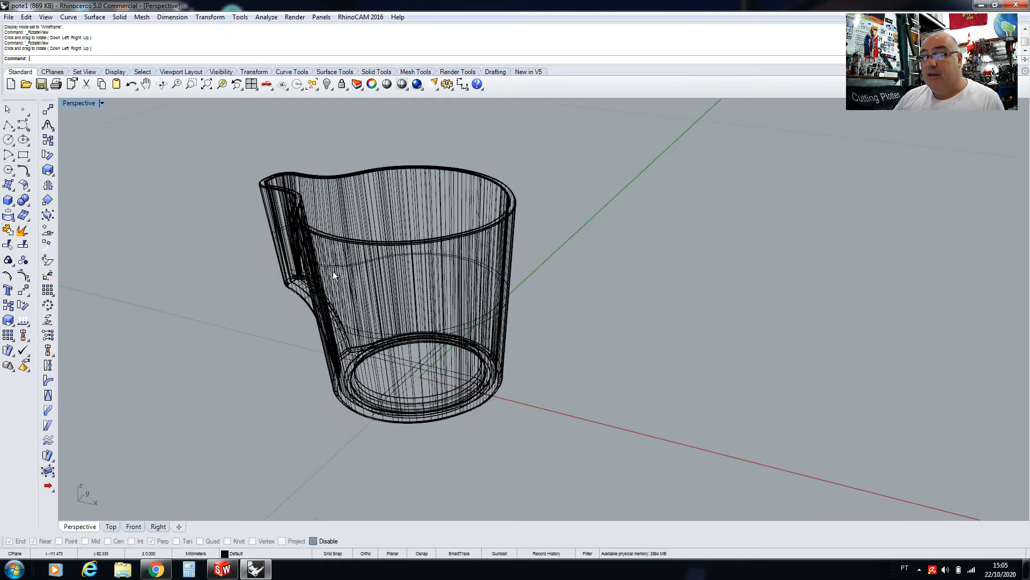
Step: Change the perspective viewport to Shaded display and rotate around the cup
left_click(101, 103)
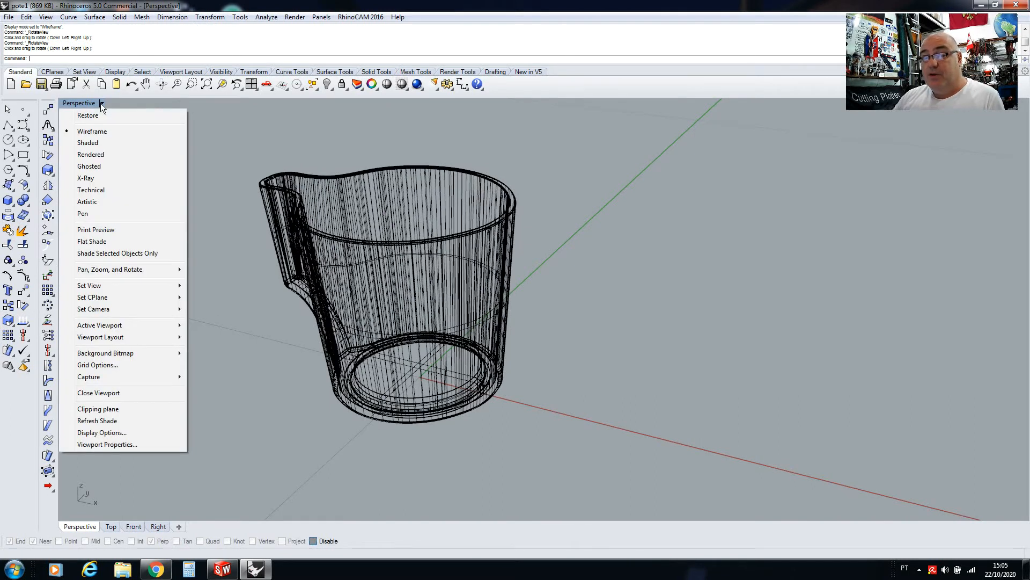
left_click(98, 144)
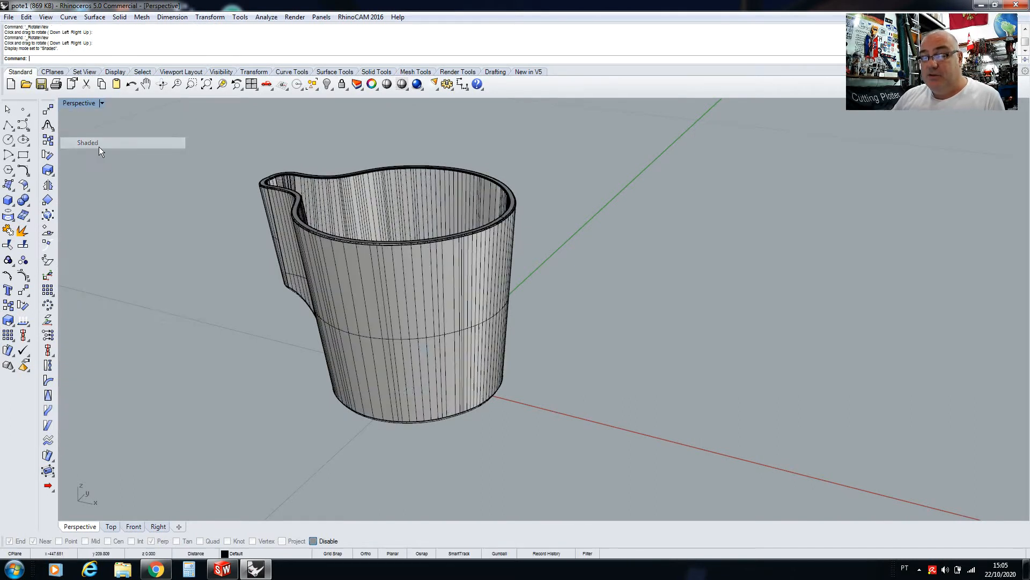
left_click(161, 85)
left_click_drag(252, 168, 212, 202)
key("Escape")
Step: Set the perspective viewport to Rendered display and examine the cup's rim, spout and interior from different angles
left_click(101, 103)
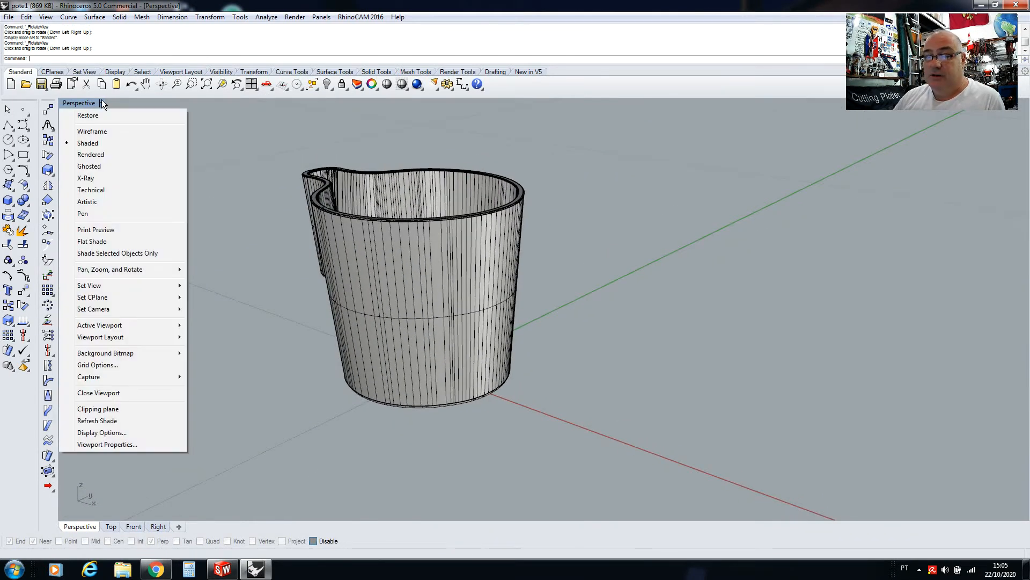
left_click(91, 154)
scroll(382, 213, "up", 2)
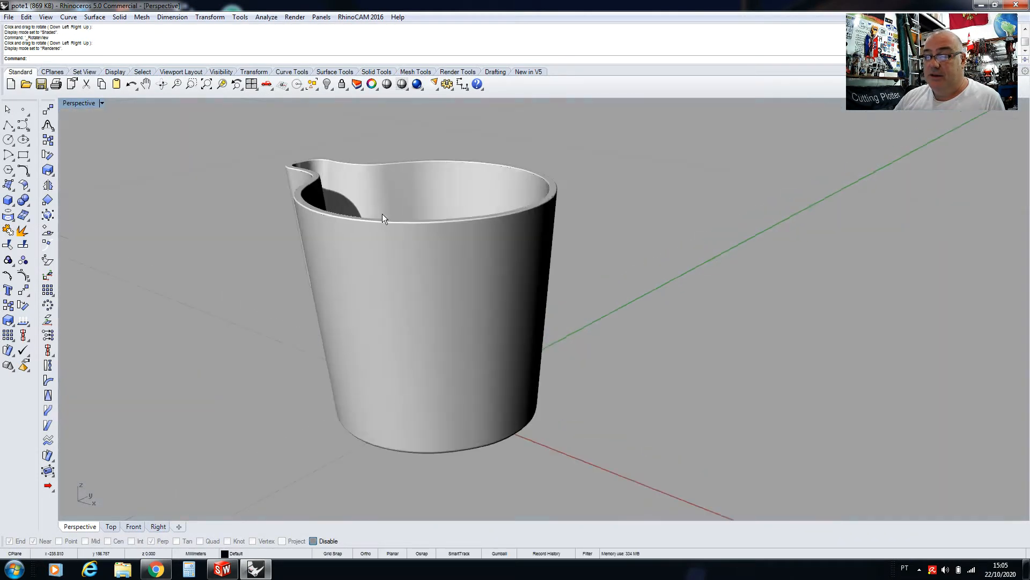
scroll(357, 237, "down", 2)
scroll(345, 214, "up", 2)
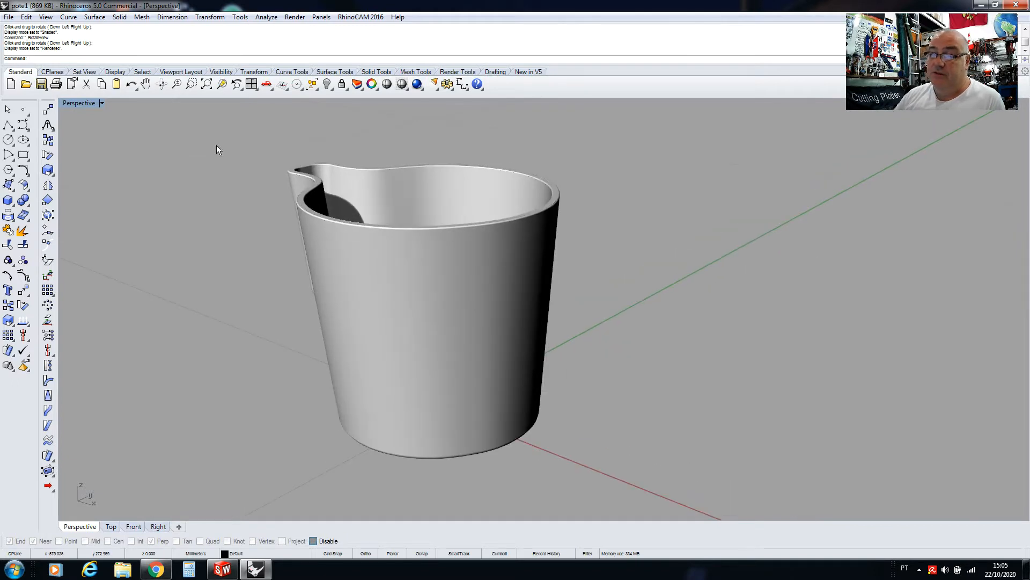
left_click(160, 85)
left_click_drag(271, 151, 291, 391)
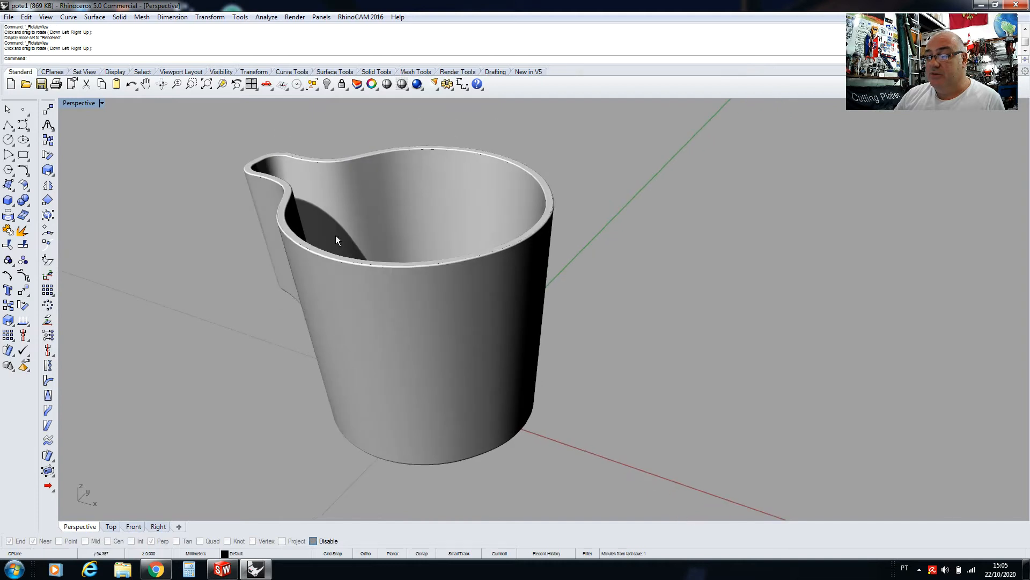
scroll(357, 301, "down", 5)
scroll(360, 304, "up", 5)
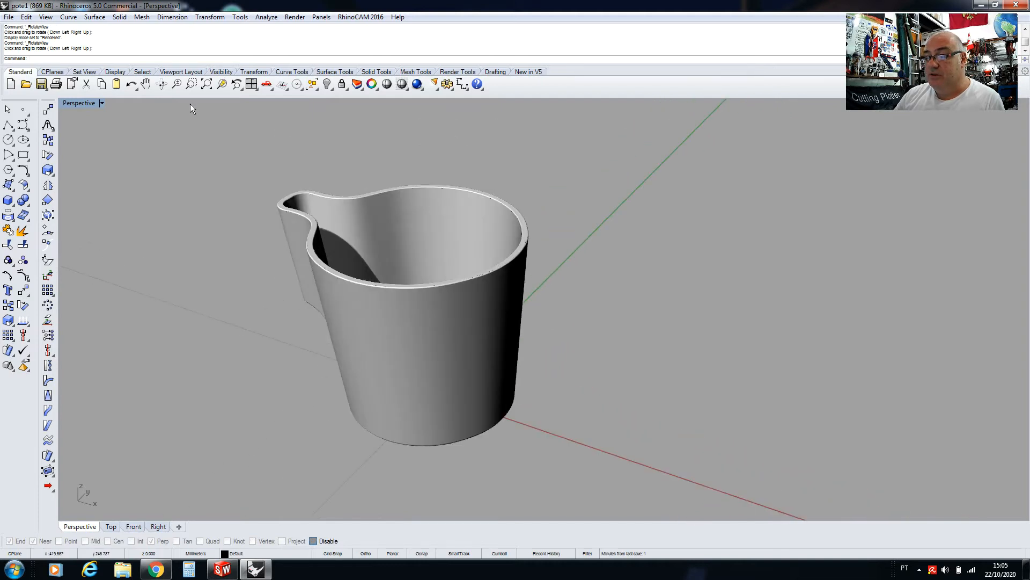
left_click(162, 84)
mouse_move(238, 239)
left_mouse_down()
mouse_move(281, 102)
mouse_move(246, 267)
mouse_move(242, 255)
left_mouse_up()
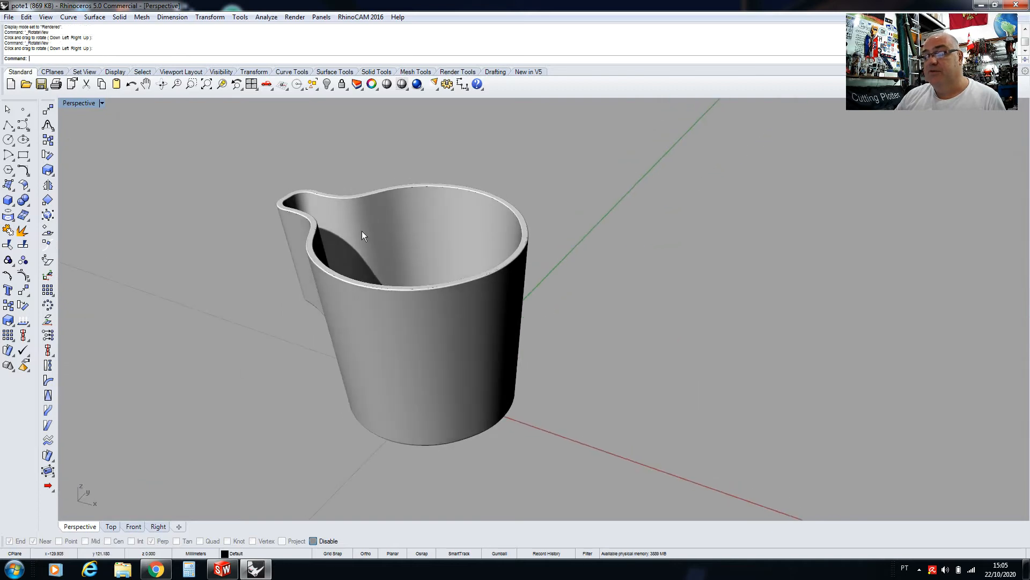
scroll(397, 252, "down", 2)
scroll(336, 211, "up", 4)
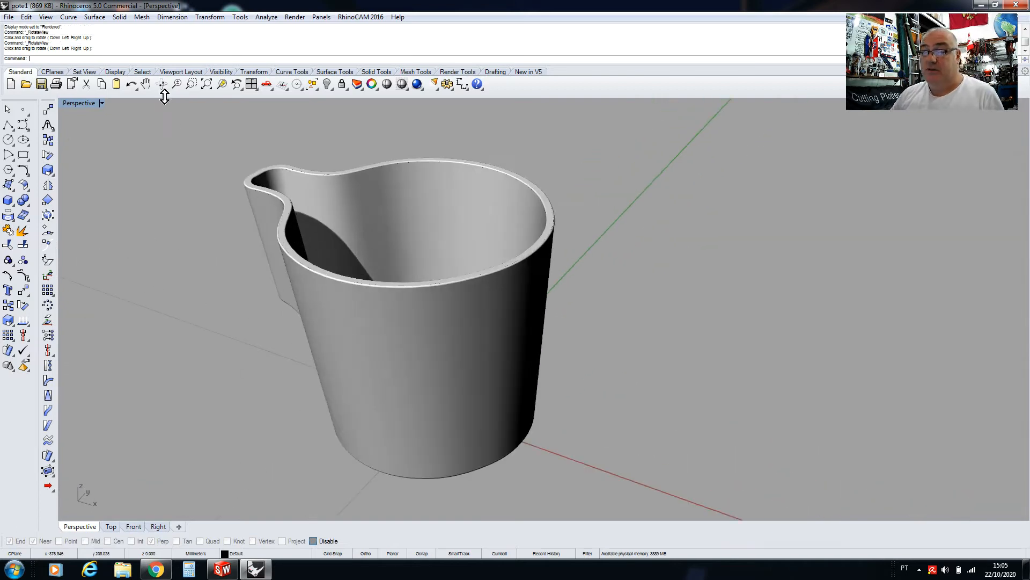
left_click(162, 85)
left_click_drag(220, 140, 214, 200)
key("Escape")
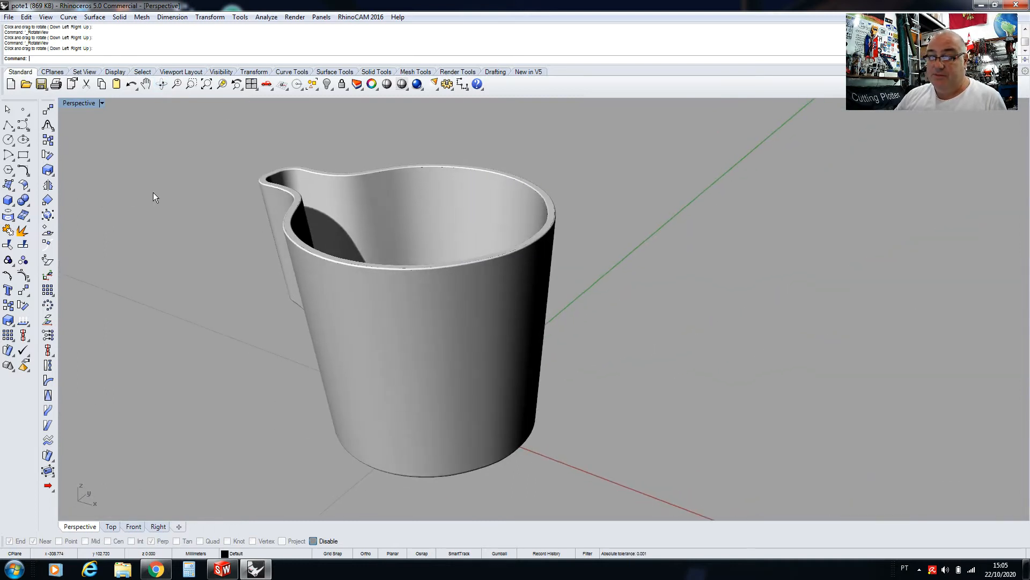
Step: Set the perspective viewport to Ghosted display and examine the cup's base and interior through its transparent walls
left_click(102, 103)
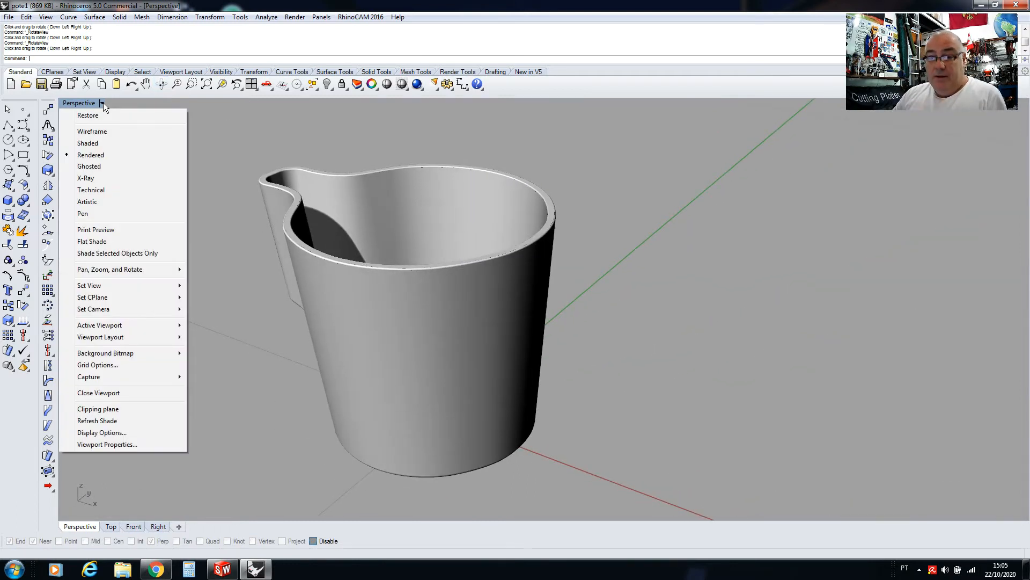
left_click(98, 168)
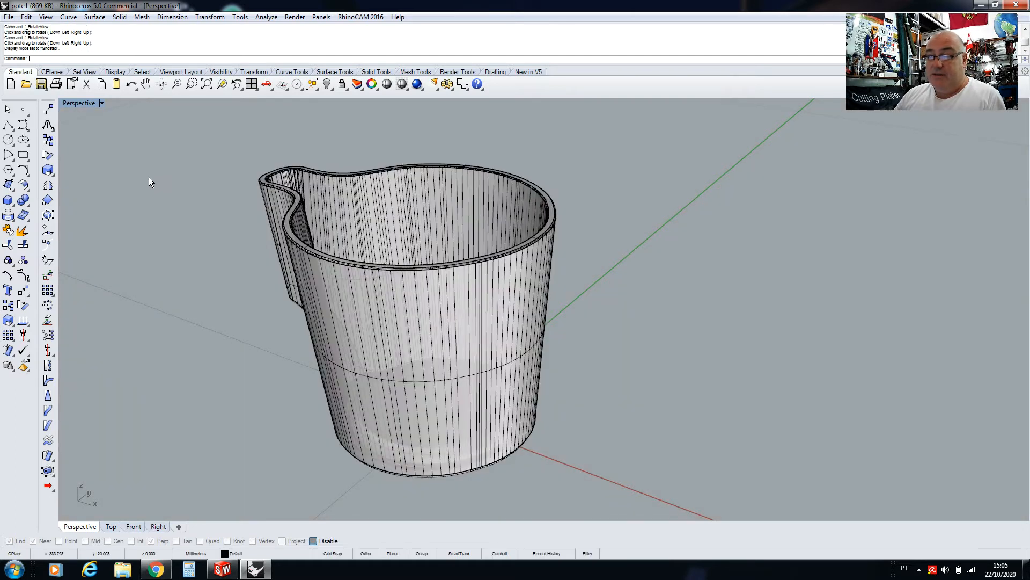
left_click(161, 84)
left_click_drag(279, 244, 389, 494)
scroll(380, 400, "down", 7)
scroll(385, 405, "up", 12)
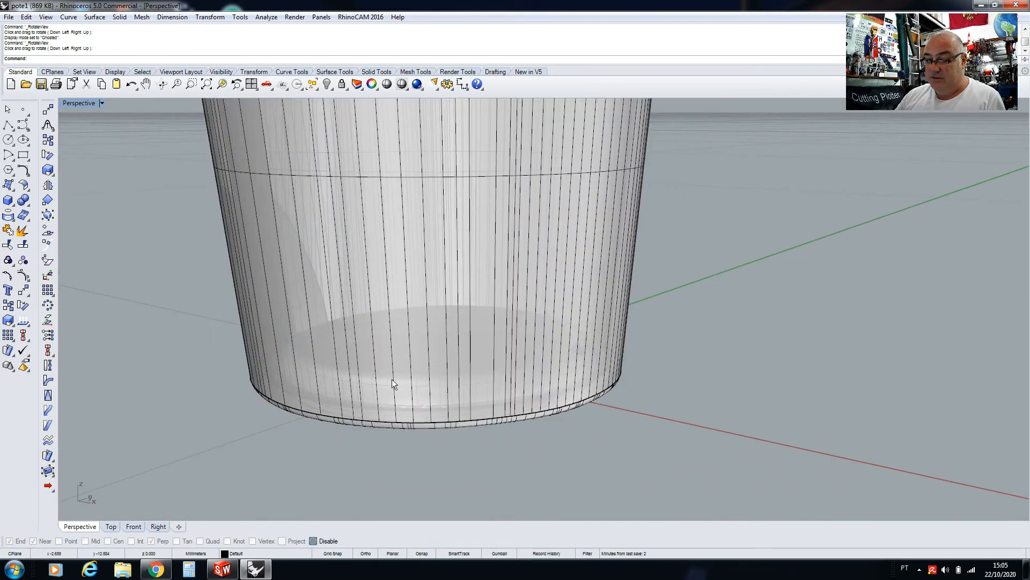
scroll(373, 374, "down", 6)
scroll(374, 378, "down", 2)
left_click(162, 84)
left_click_drag(282, 236, 311, 265)
key("Escape")
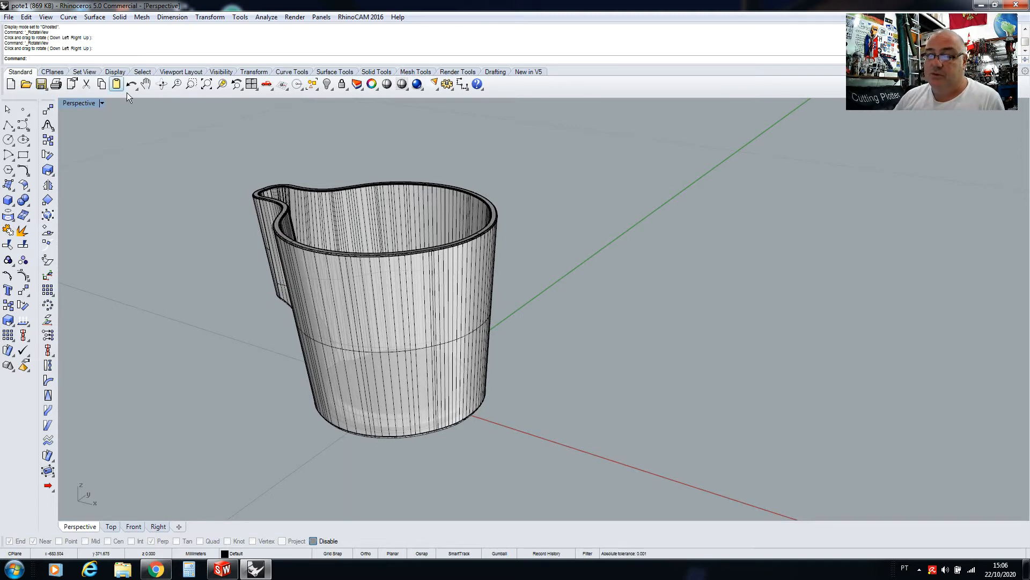
Step: View the cup in X-Ray display mode, followed by Artistic mode
left_click(101, 103)
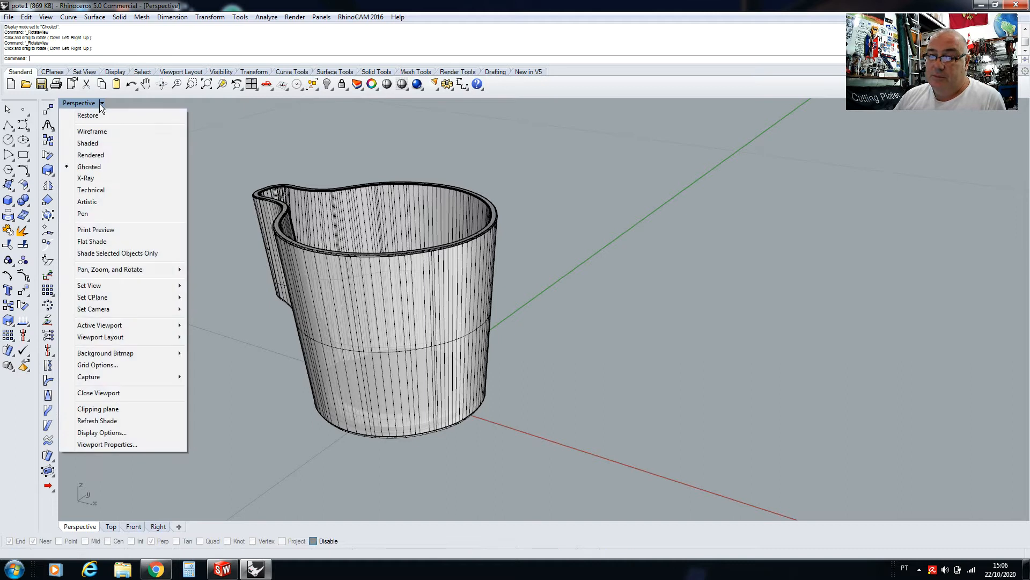
left_click(89, 178)
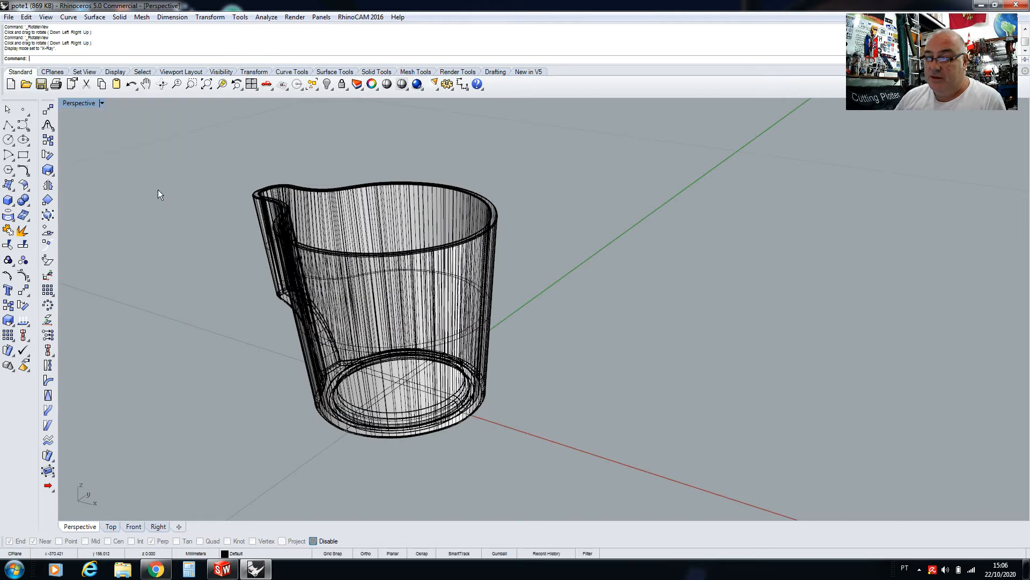
left_click(102, 103)
left_click(89, 201)
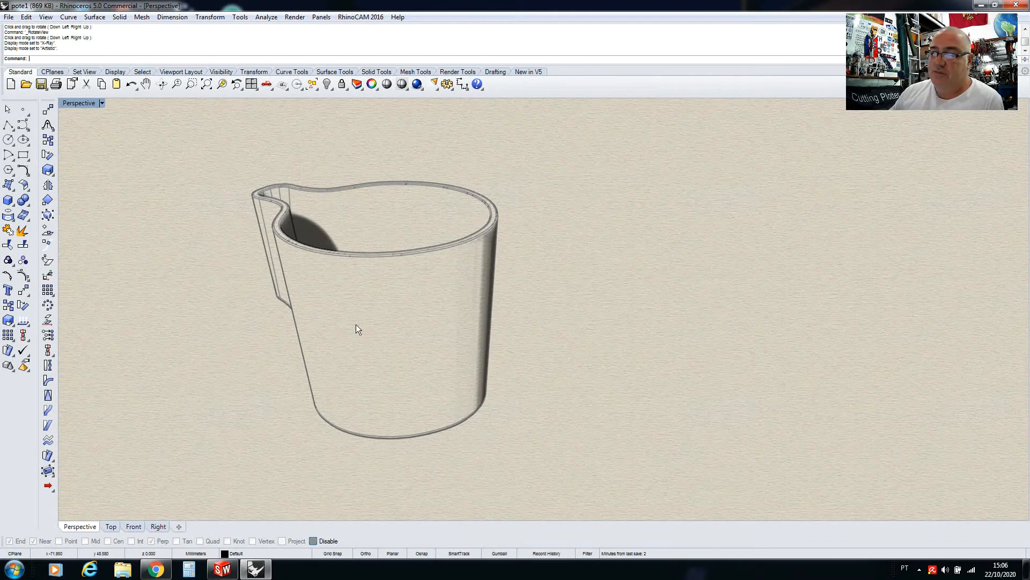
Step: View the cup in Pen display mode in the perspective viewport
left_click(102, 103)
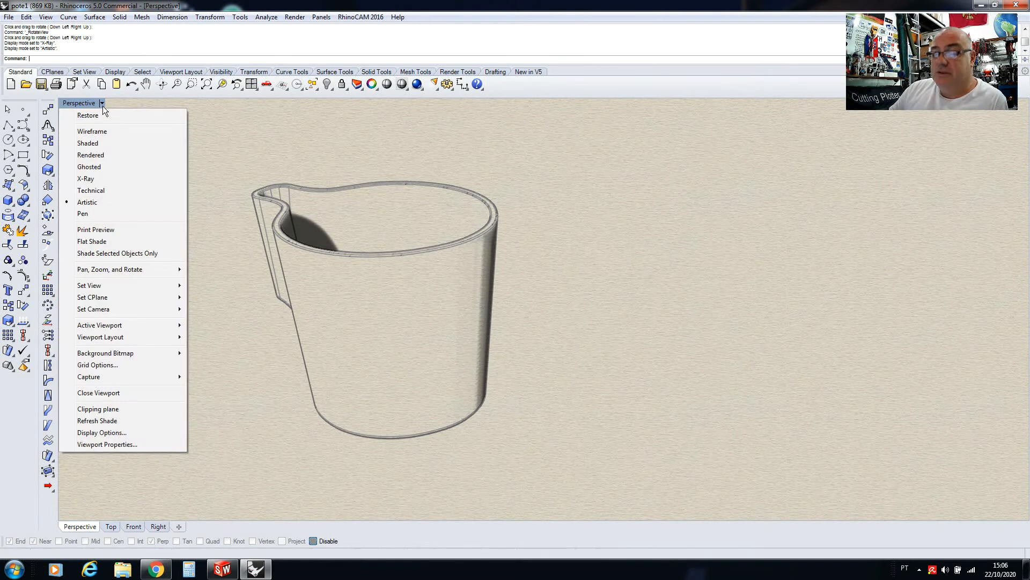
left_click(86, 213)
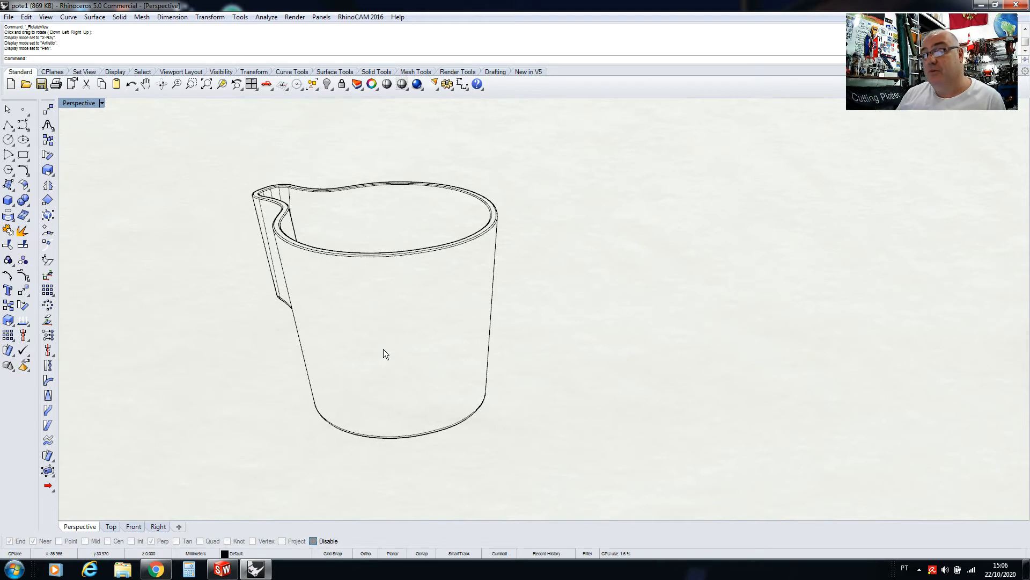
left_click(103, 104)
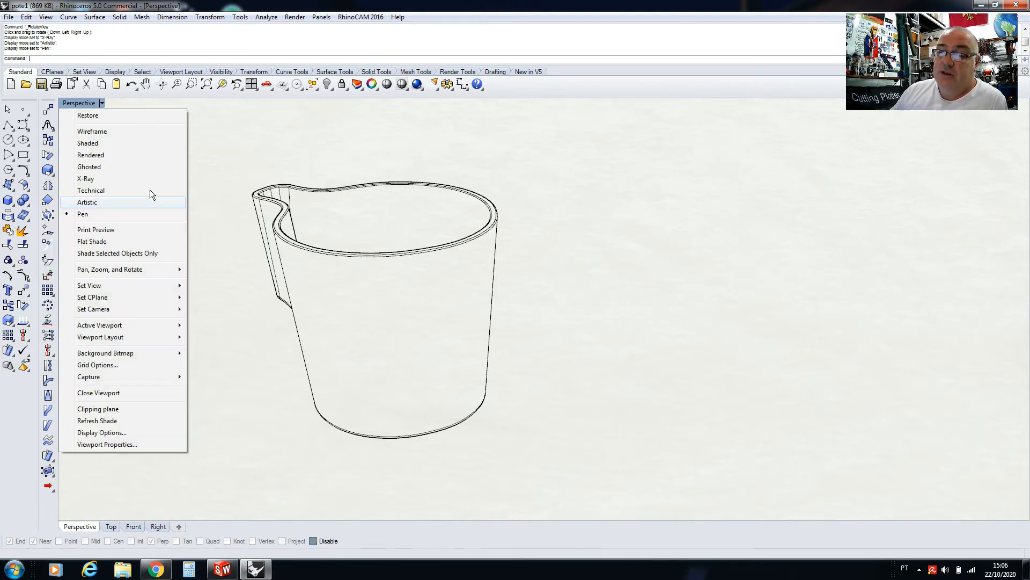
left_click(227, 199)
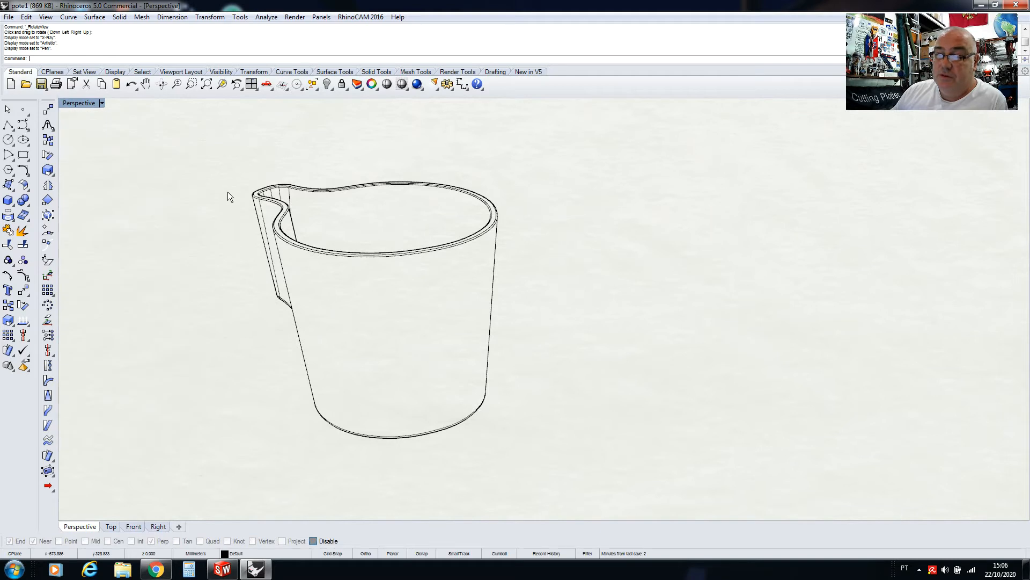
Step: Return the perspective viewport to Shaded display and rotate the view around the cup
left_click(101, 104)
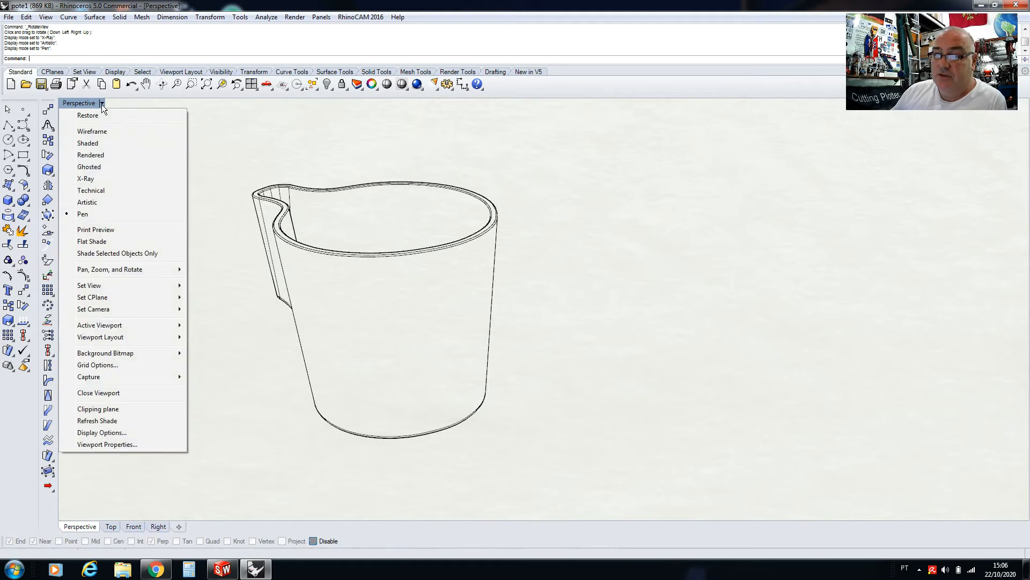
left_click(92, 143)
mouse_move(307, 171)
right_mouse_down()
mouse_move(260, 175)
mouse_move(295, 177)
right_mouse_up()
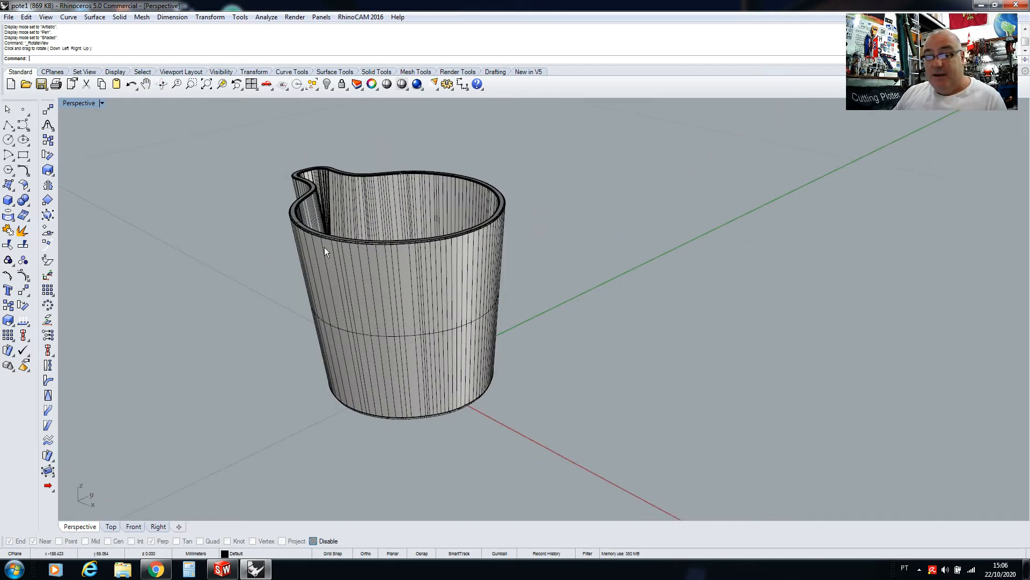
scroll(285, 216, "up", 1)
scroll(310, 220, "up", 2)
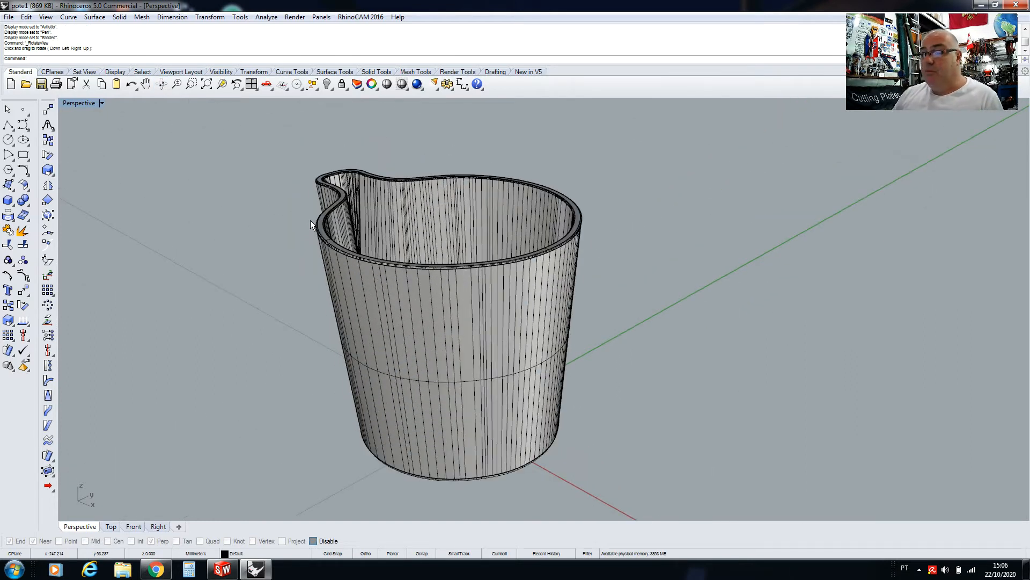
scroll(310, 220, "down", 2)
scroll(328, 162, "up", 1)
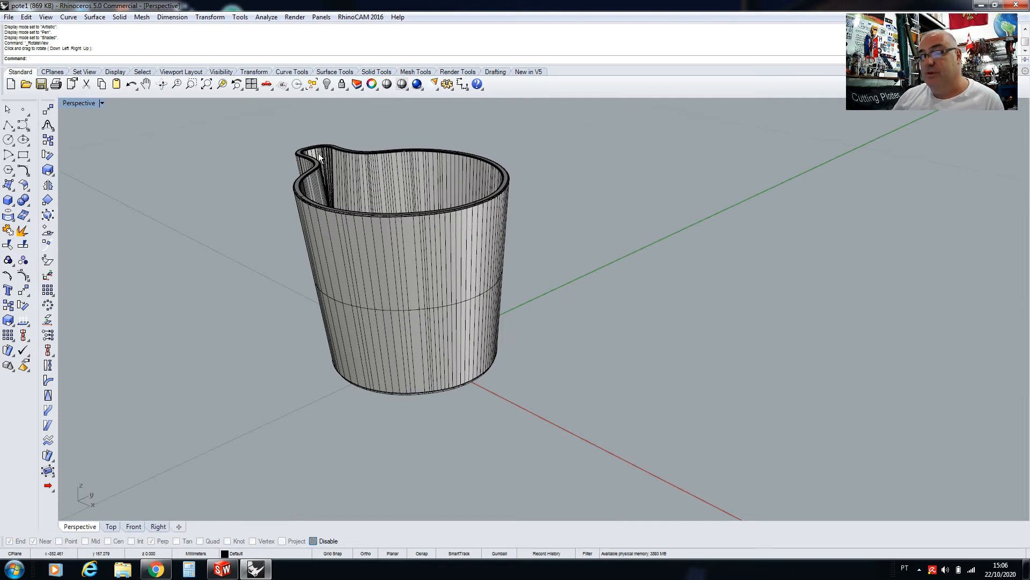
left_click(301, 20)
left_click(263, 96)
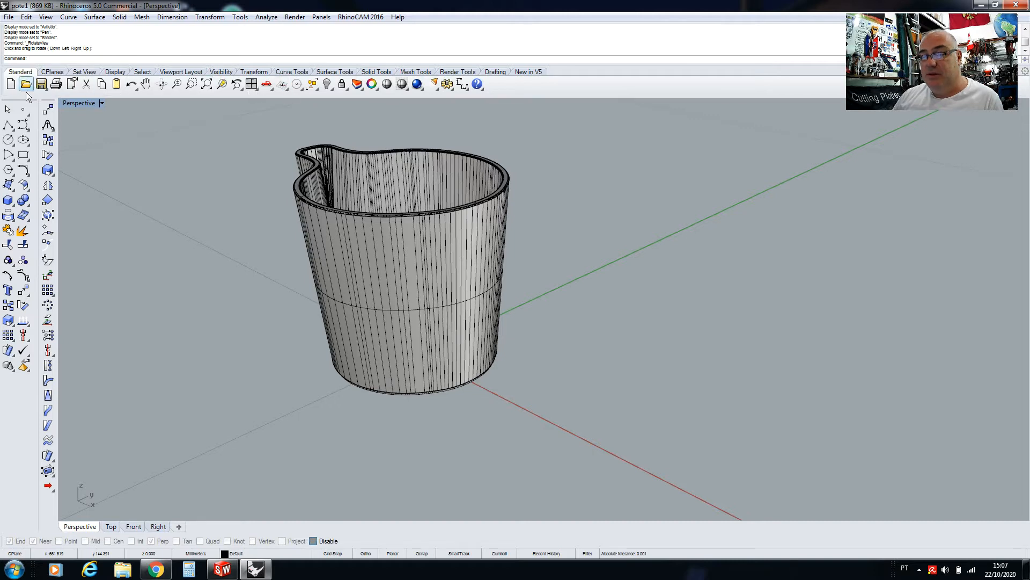
left_click(58, 72)
left_click(121, 73)
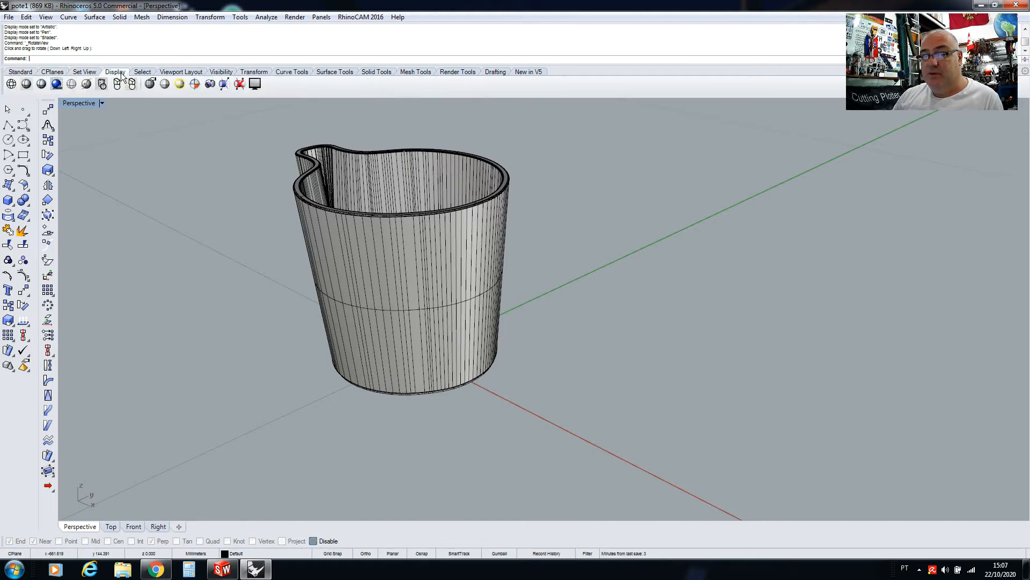
left_click(138, 72)
left_click(183, 72)
left_click(225, 72)
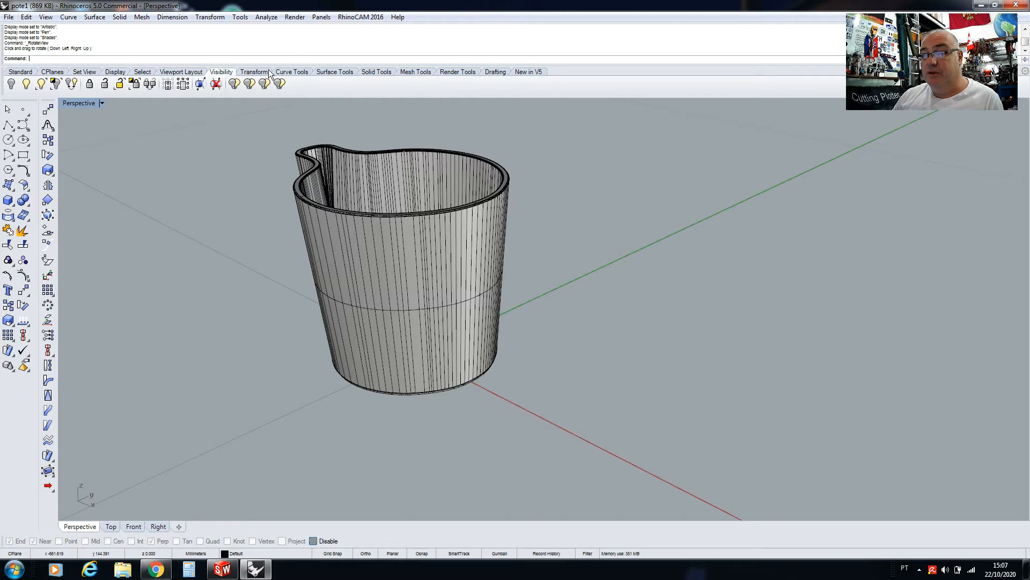
left_click(260, 73)
left_click(292, 74)
left_click(343, 75)
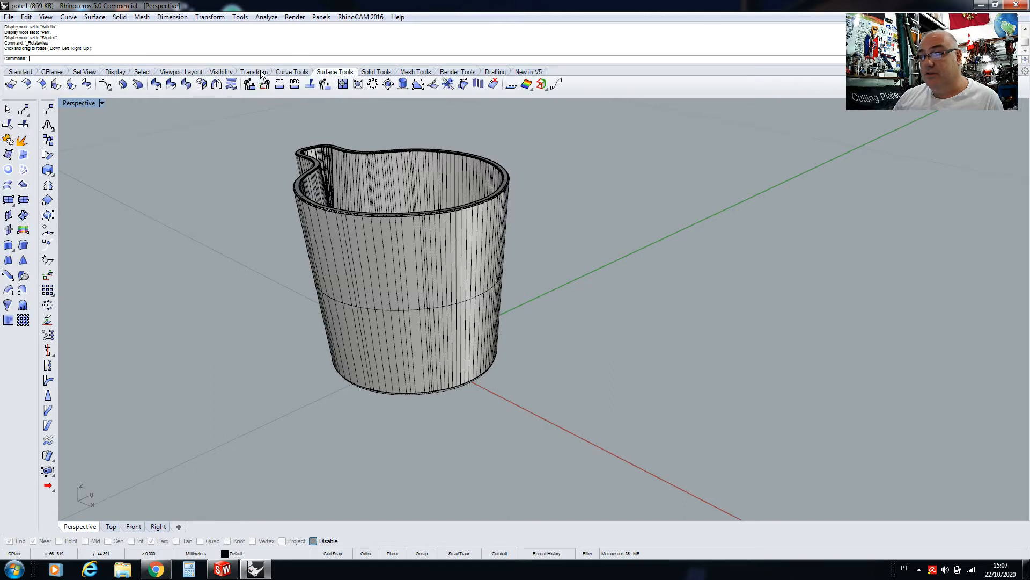
left_click(22, 72)
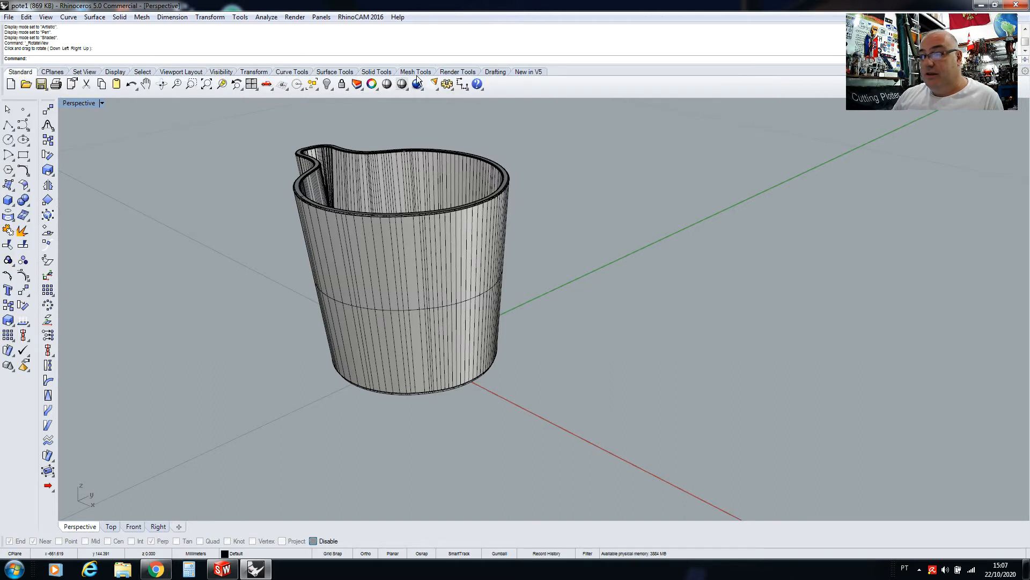
left_click(462, 73)
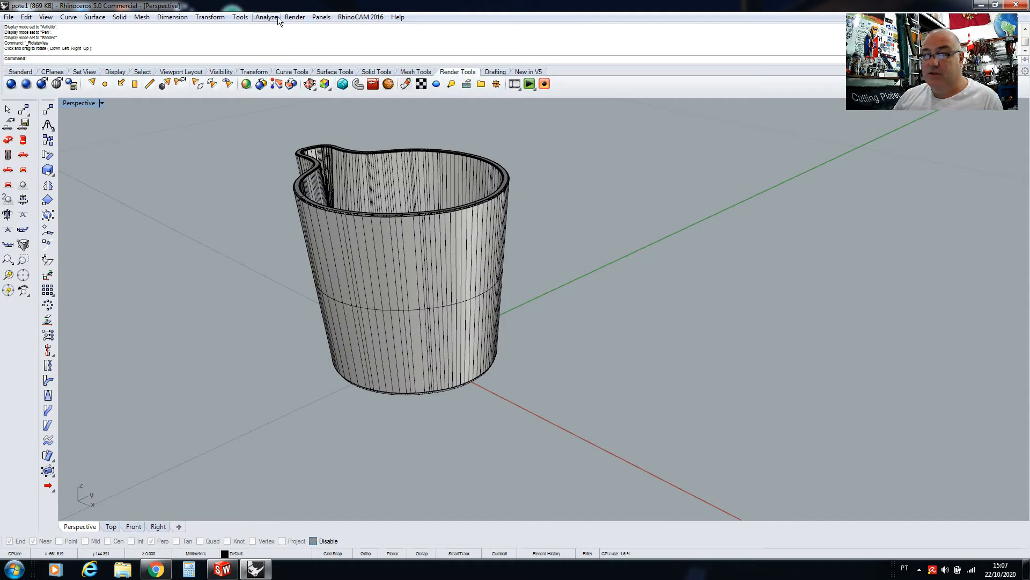
left_click(295, 16)
left_click(252, 239)
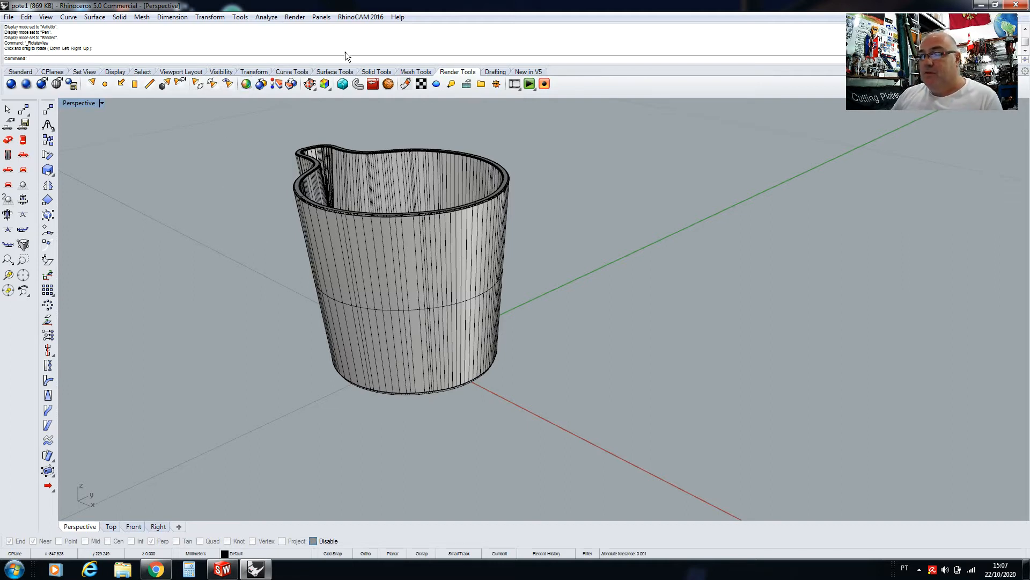
left_click(21, 71)
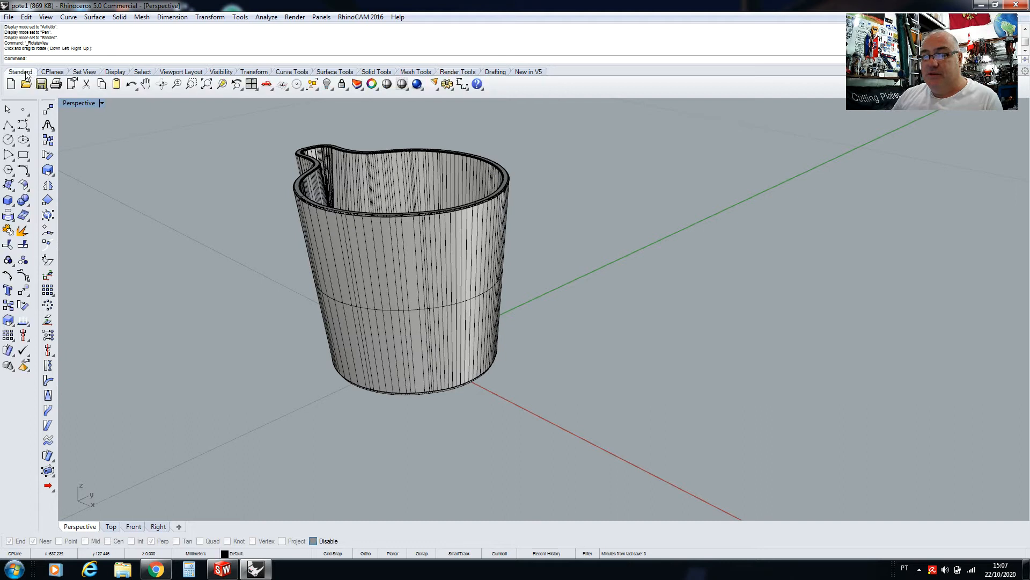
Step: Review the Rhino Render settings in the document properties and close them without applying changes
left_click(296, 18)
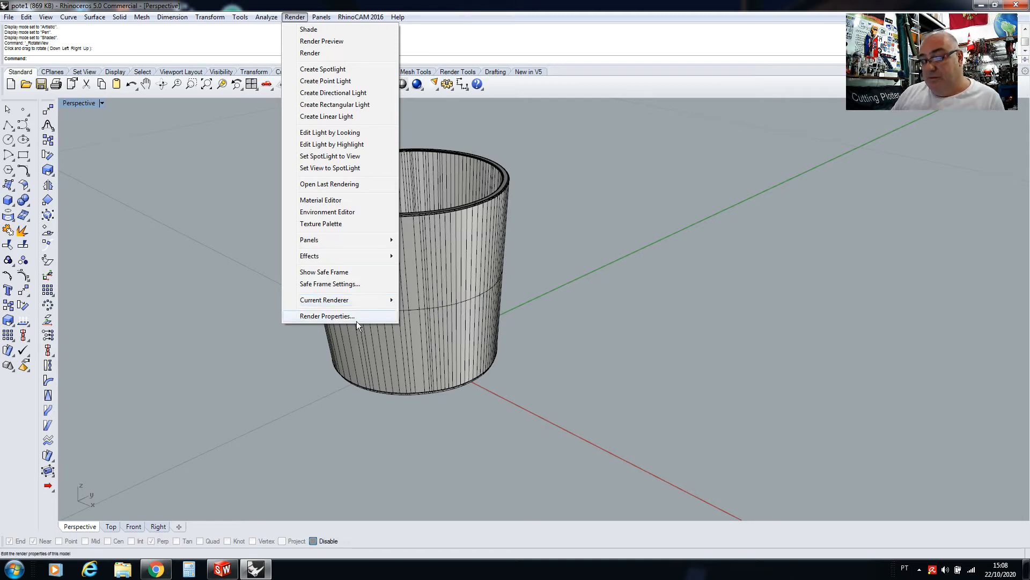
left_click(323, 317)
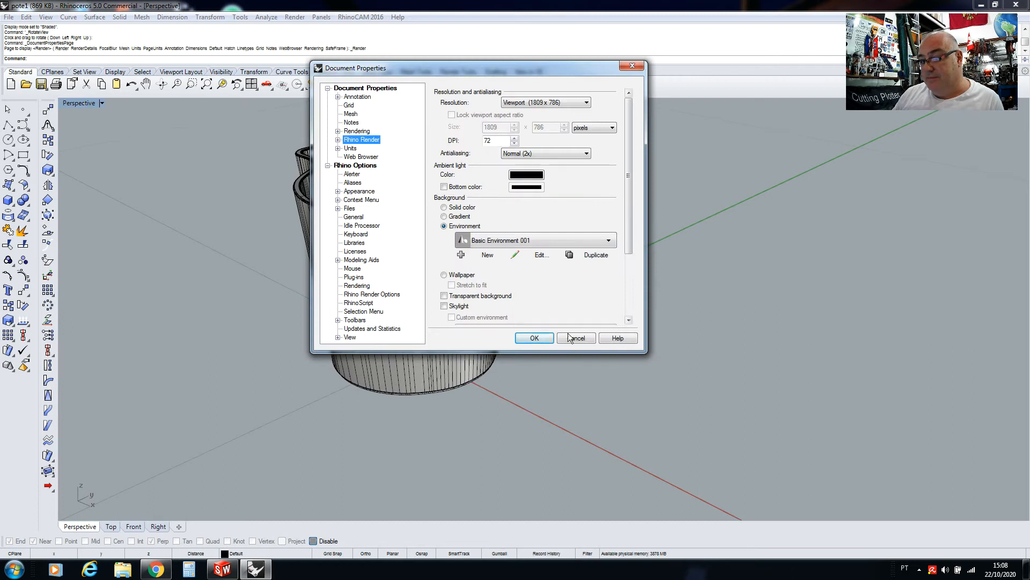
left_click(575, 337)
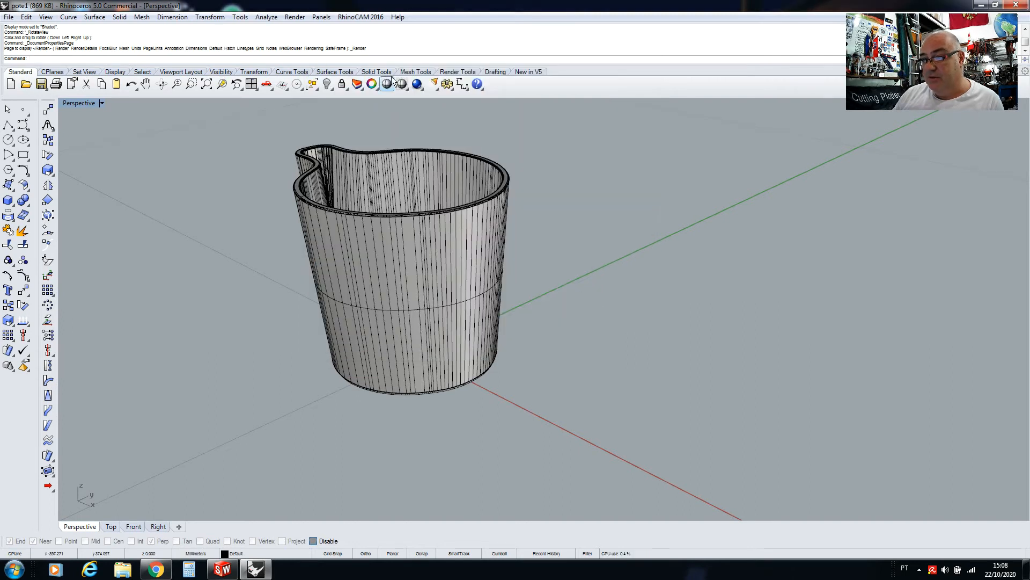
left_click(458, 72)
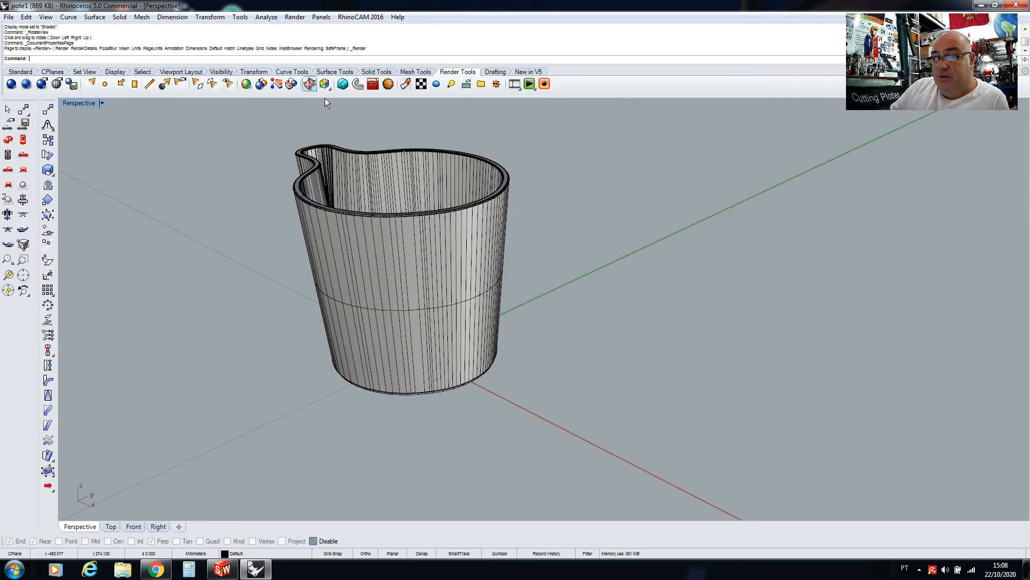
left_click(287, 18)
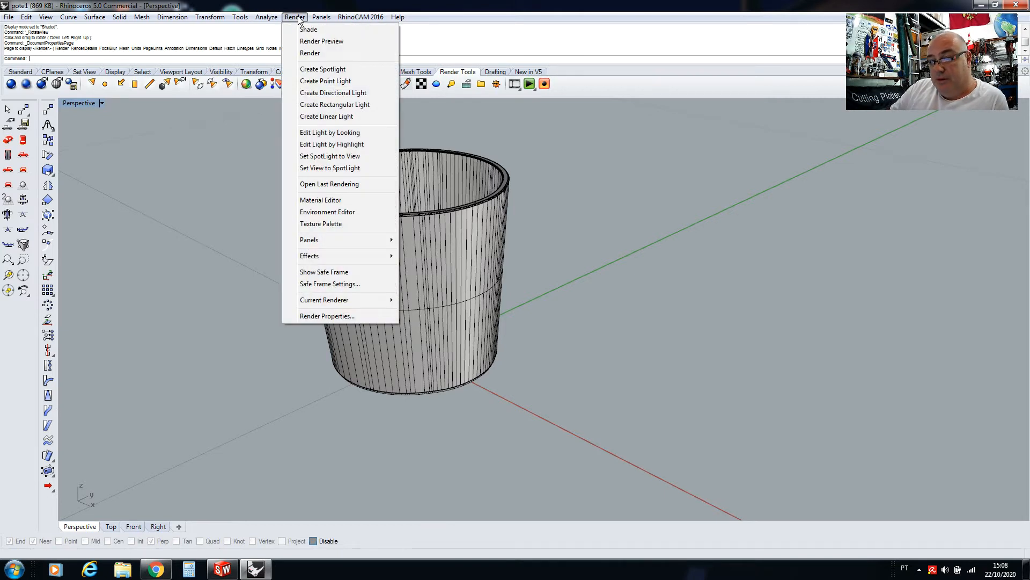
left_click(534, 139)
left_click(20, 71)
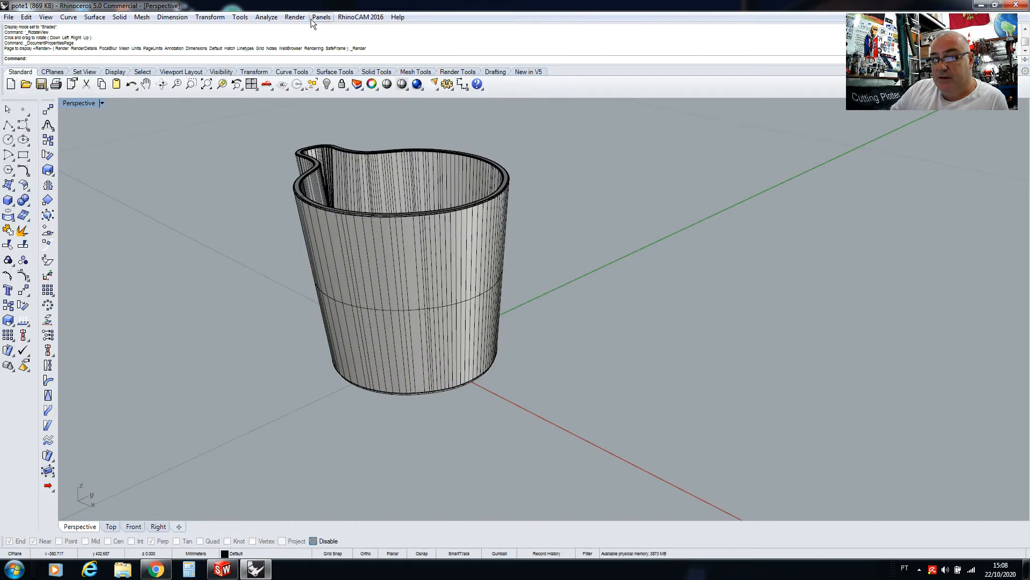
Step: Start a spotlight with its cone base centred on the origin (0,0,0) and a radius wide enough to surround the cup
left_click(290, 18)
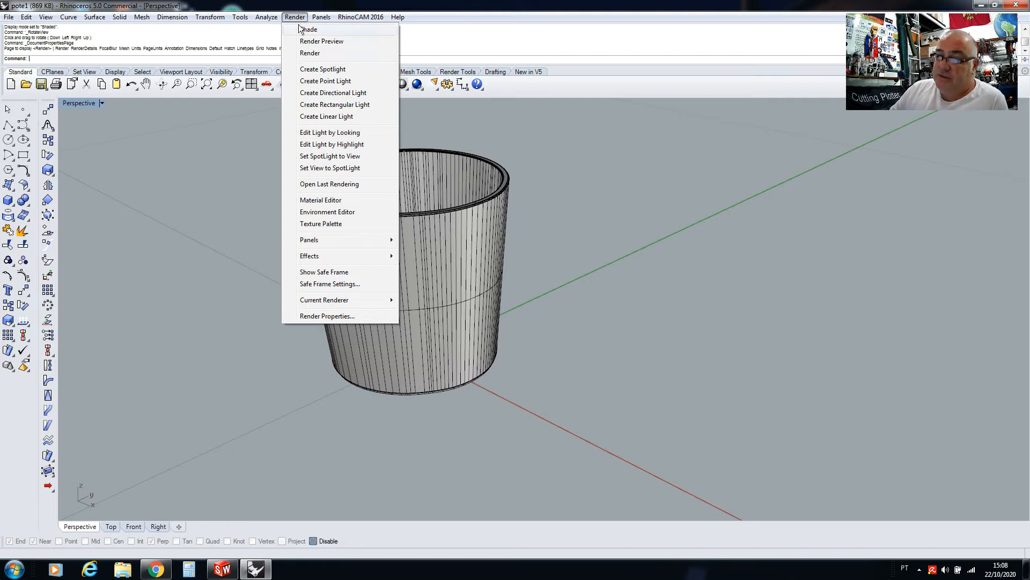
left_click(329, 70)
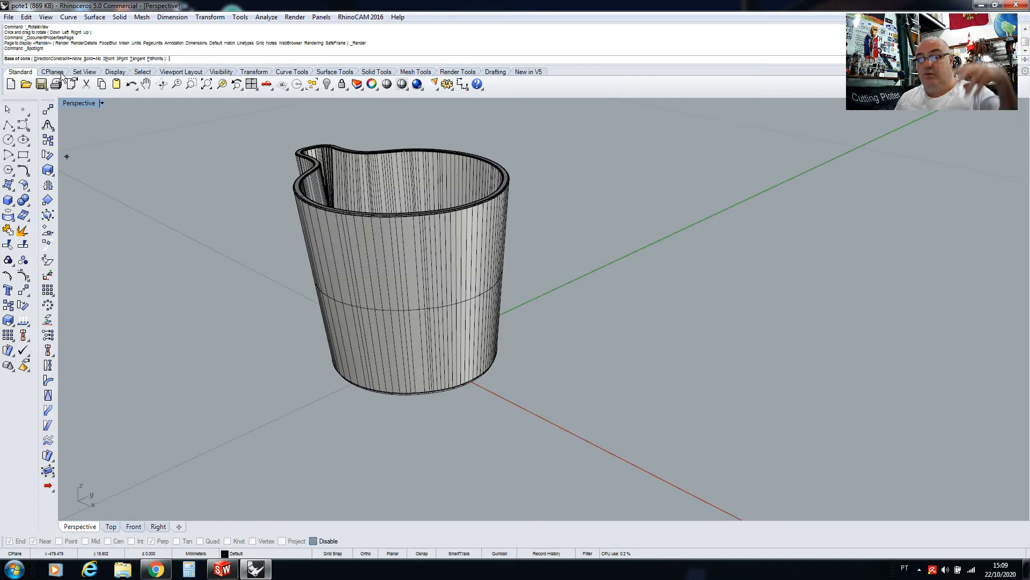
type("0,0")
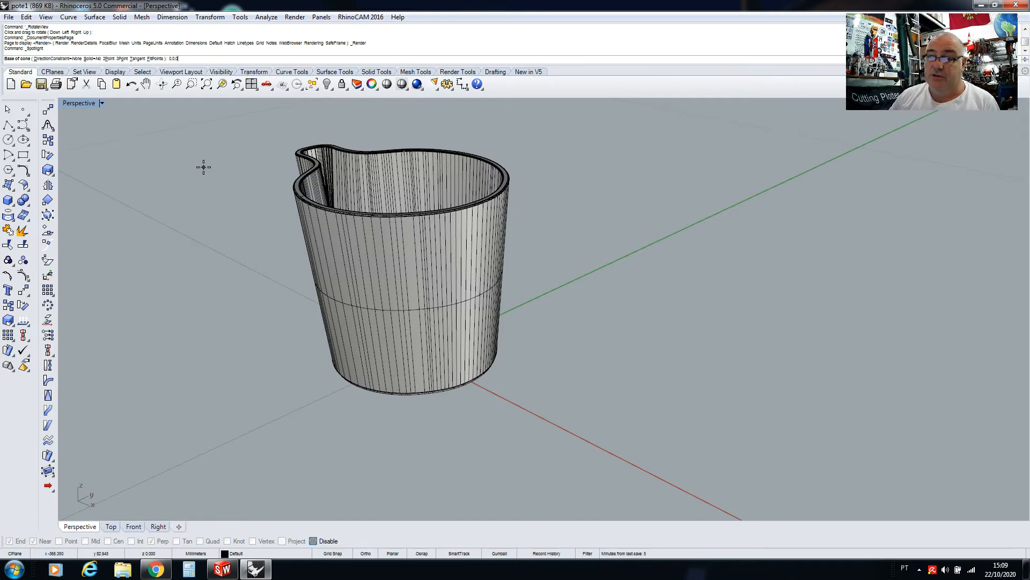
key("Return")
scroll(204, 191, "down", 5)
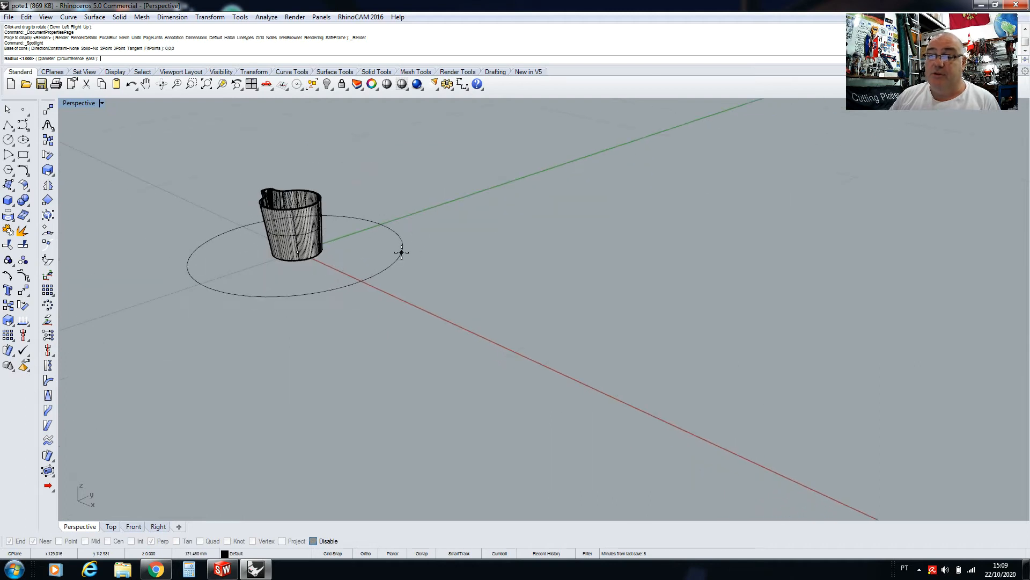
scroll(418, 254, "down", 2)
scroll(376, 209, "up", 3)
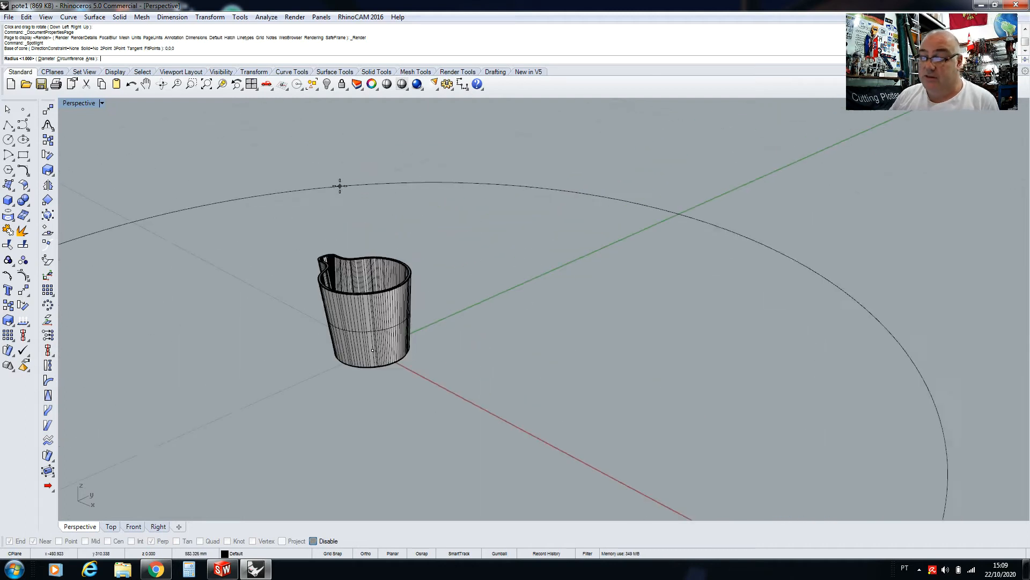
scroll(410, 208, "down", 3)
scroll(409, 207, "up", 1)
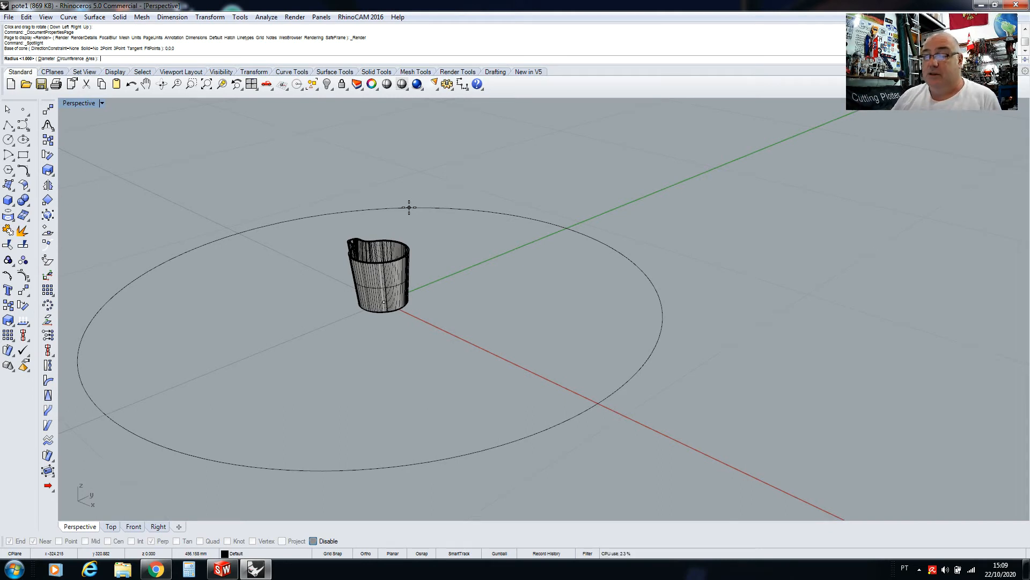
scroll(475, 204, "down", 4)
scroll(474, 217, "up", 5)
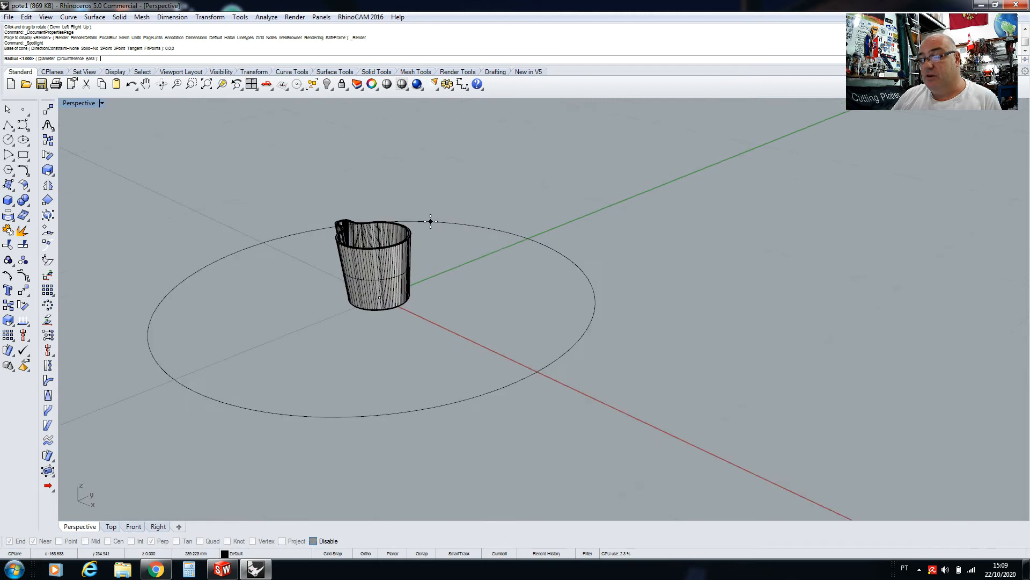
left_click(588, 215)
Step: Place the spotlight's apex in the front view, high on the handle side of the cup, about 1540 mm across and 1630 mm above the origin
scroll(518, 287, "down", 4)
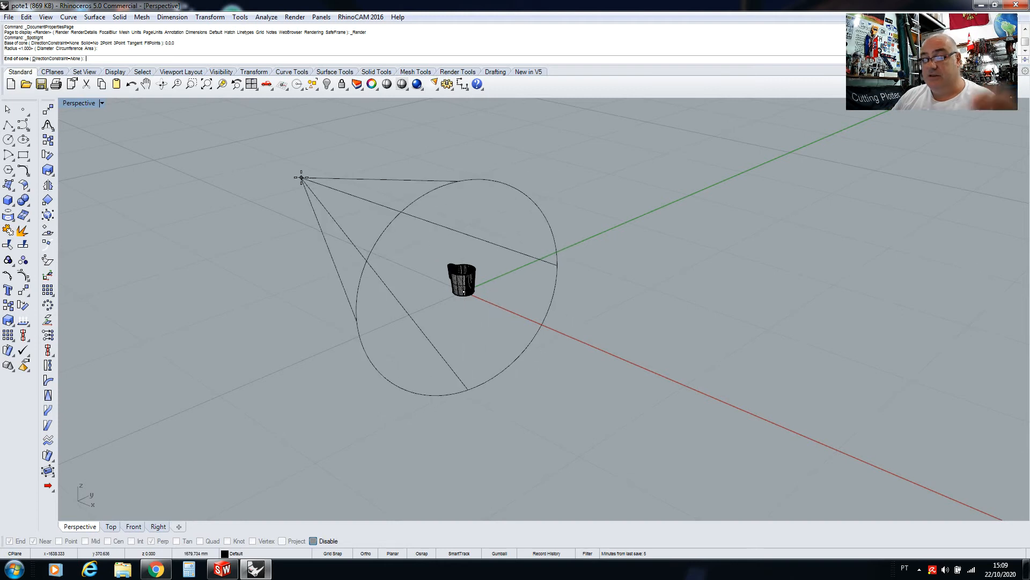
double_click(78, 104)
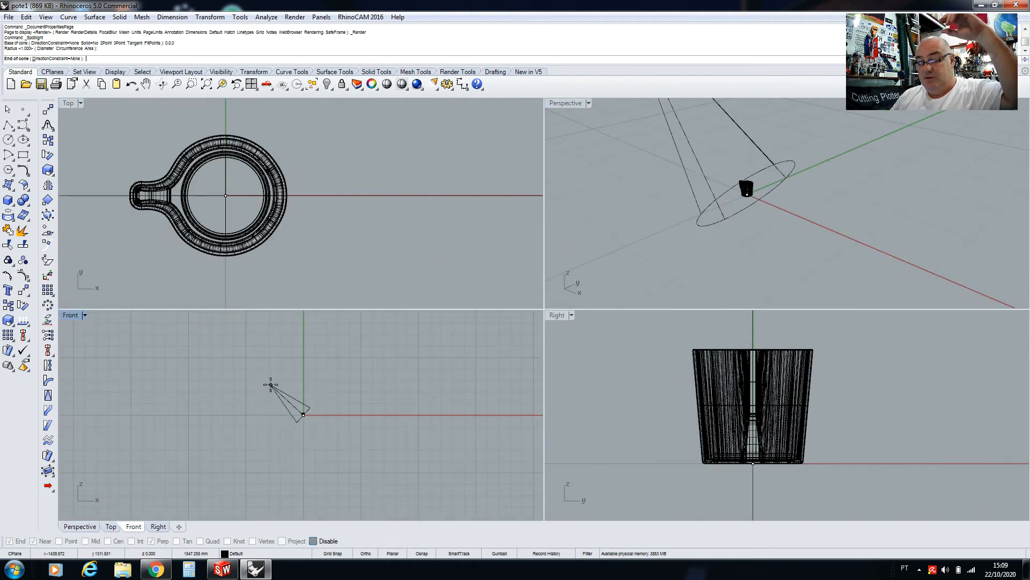
scroll(324, 419, "up", 5)
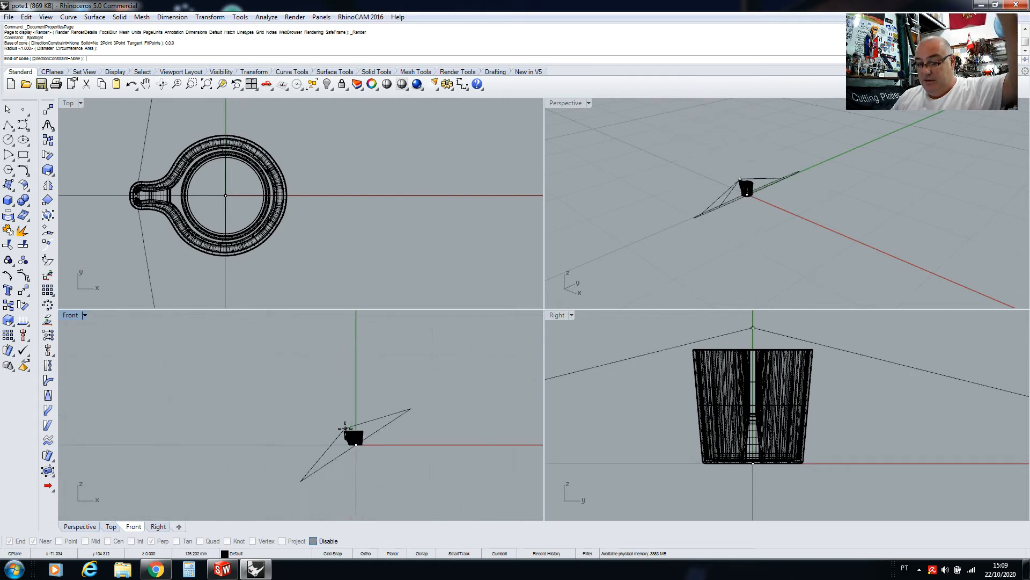
scroll(345, 428, "up", 2)
scroll(322, 408, "down", 5)
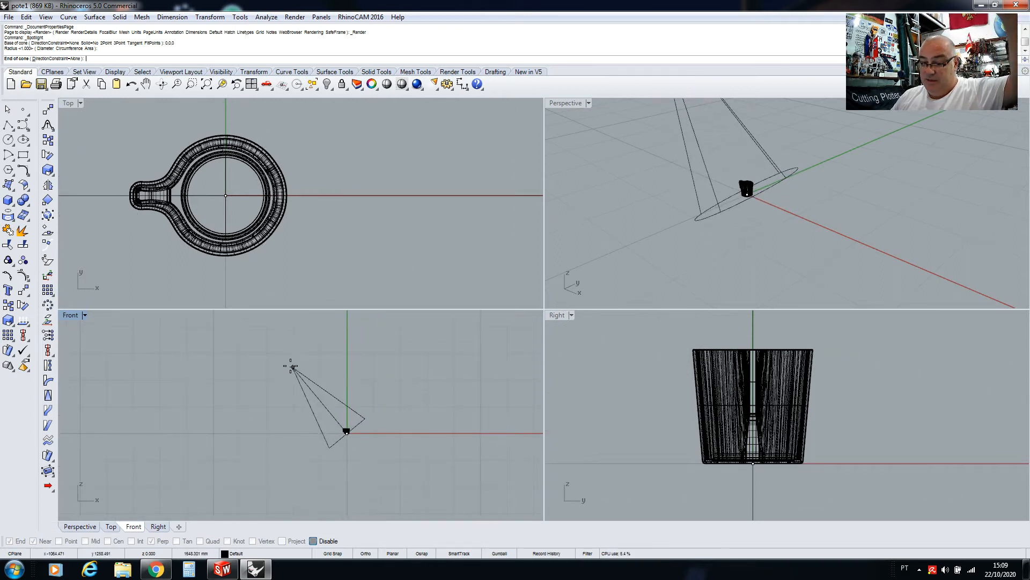
left_click(266, 347)
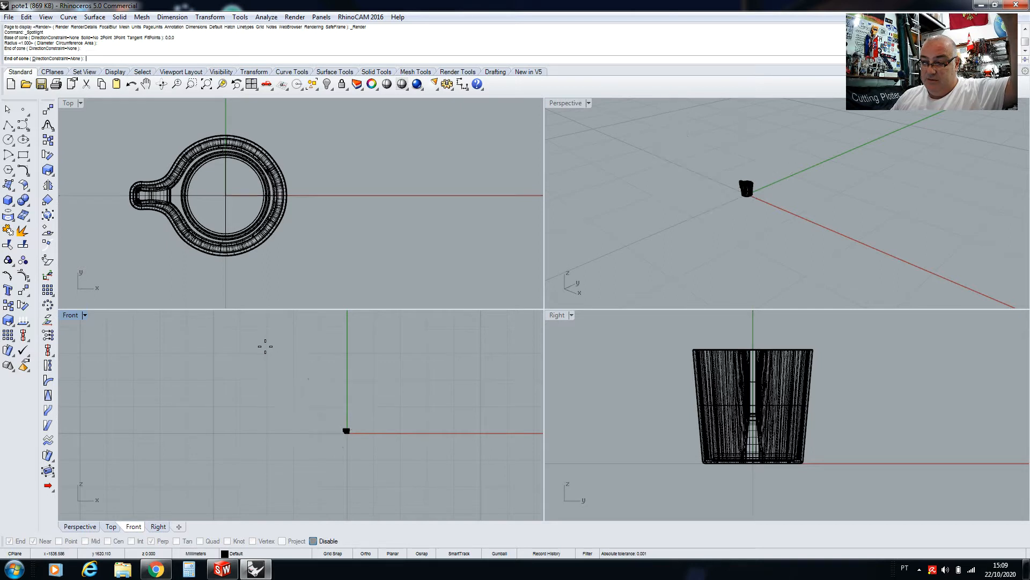
Step: Maximize the perspective viewport and examine the spotlight cone around the cup from several angles
double_click(566, 103)
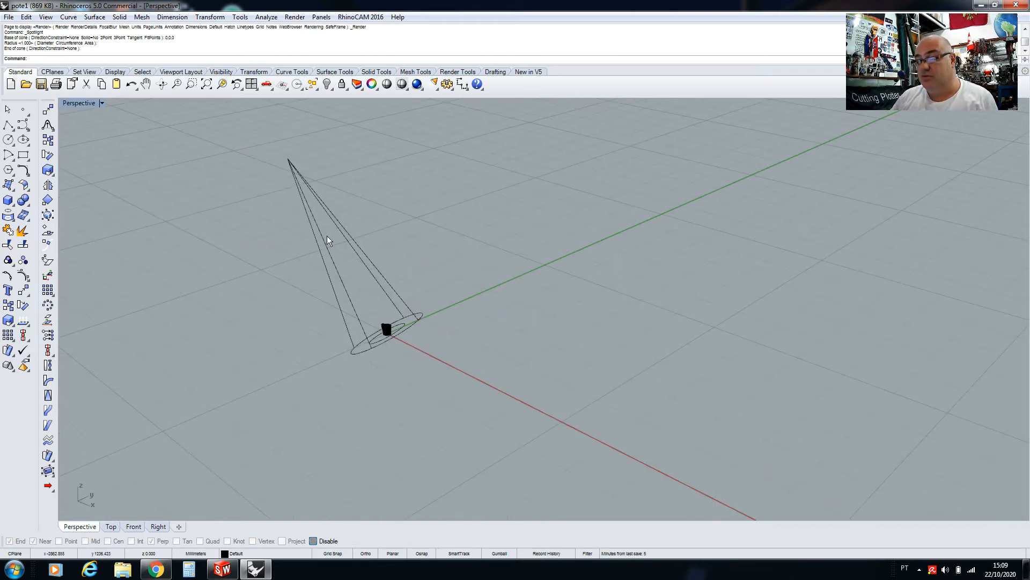
right_click_drag(327, 236, 287, 237)
right_click_drag(250, 182, 304, 178)
left_click(304, 178)
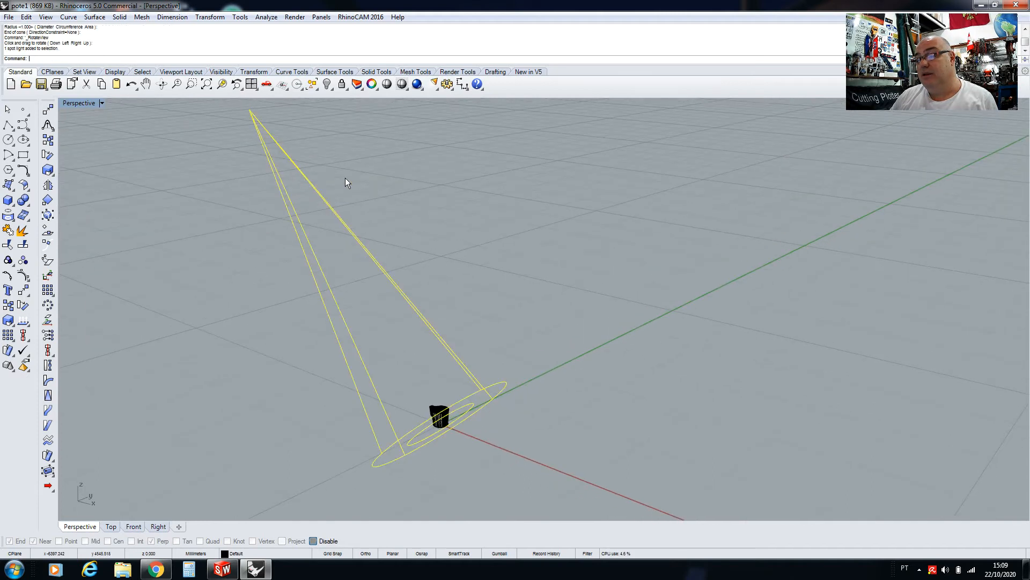
left_click(352, 179)
left_click(162, 84)
left_click_drag(186, 139, 260, 191)
right_click_drag(273, 203, 307, 237)
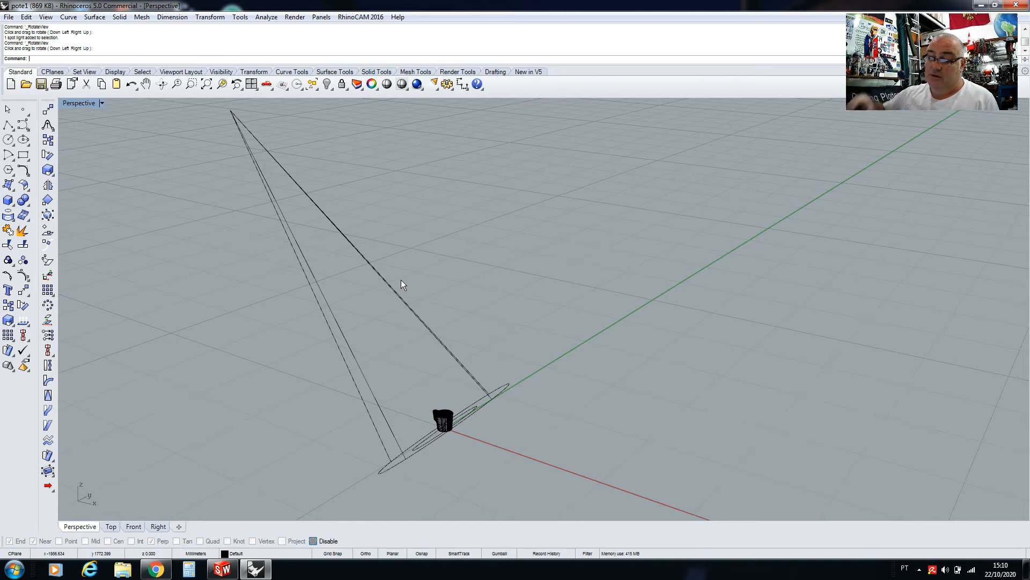
scroll(393, 339, "down", 2)
scroll(428, 382, "up", 2)
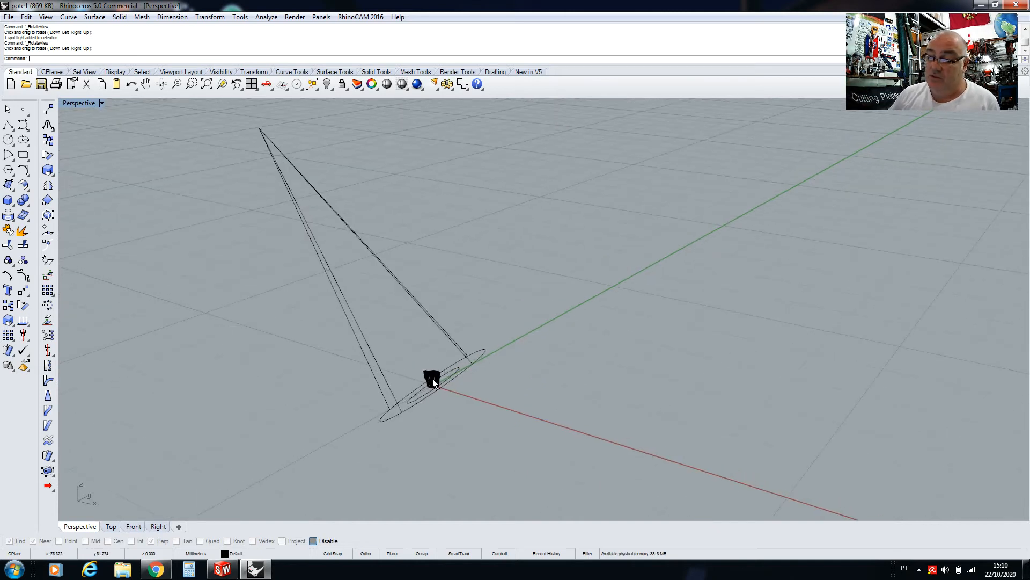
Step: Frame the cup closely in the perspective viewport, seen from slightly above with the spotlight's base around it
scroll(432, 378, "up", 4)
scroll(432, 379, "up", 3)
scroll(394, 363, "down", 3)
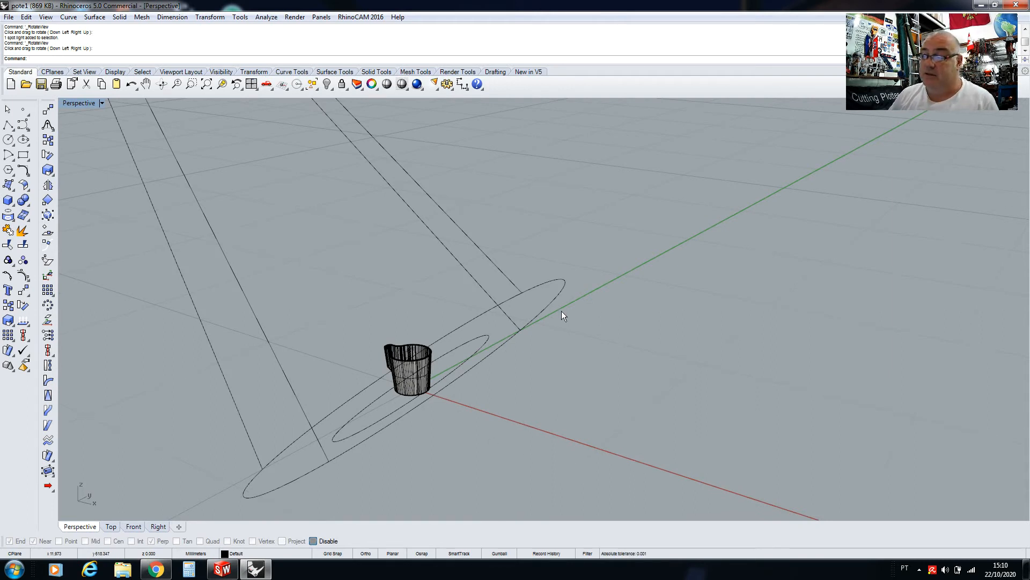
left_click(158, 83)
left_click_drag(300, 343, 410, 394)
right_click_drag(410, 394, 416, 407)
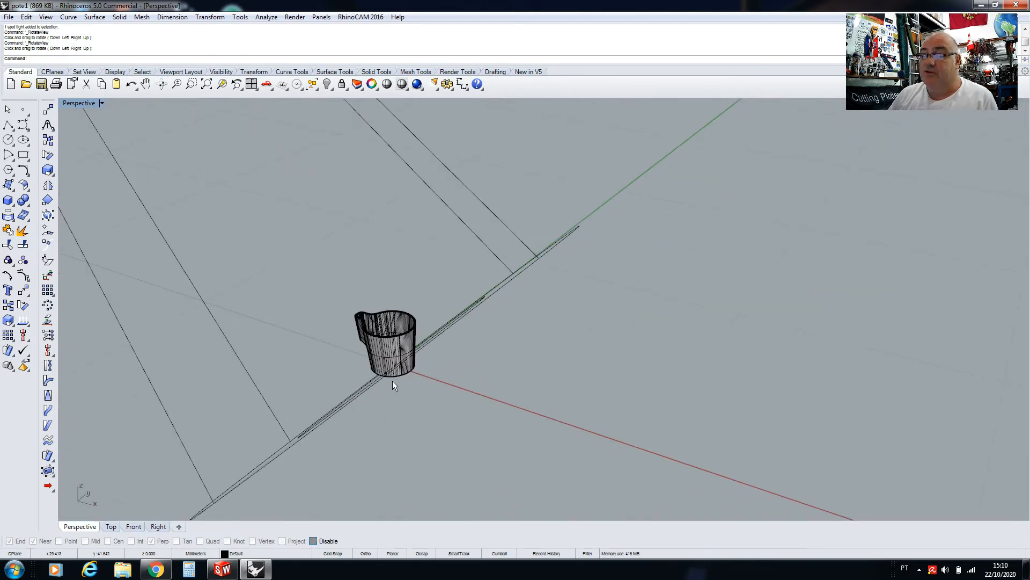
scroll(392, 381, "up", 5)
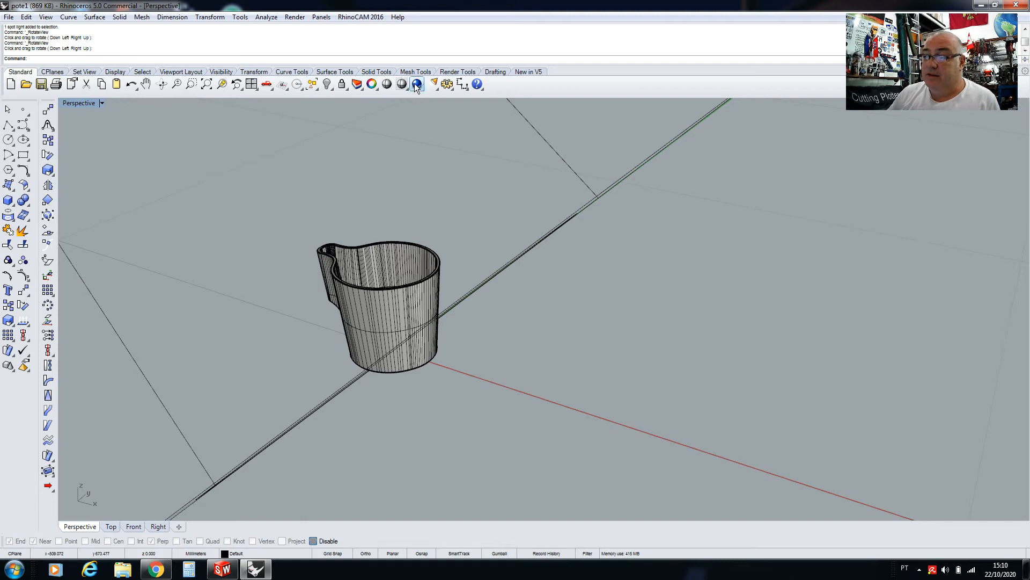
Step: Render the perspective view of the cup with the spotlight and position the render window to show its image and exposure settings
left_click(297, 18)
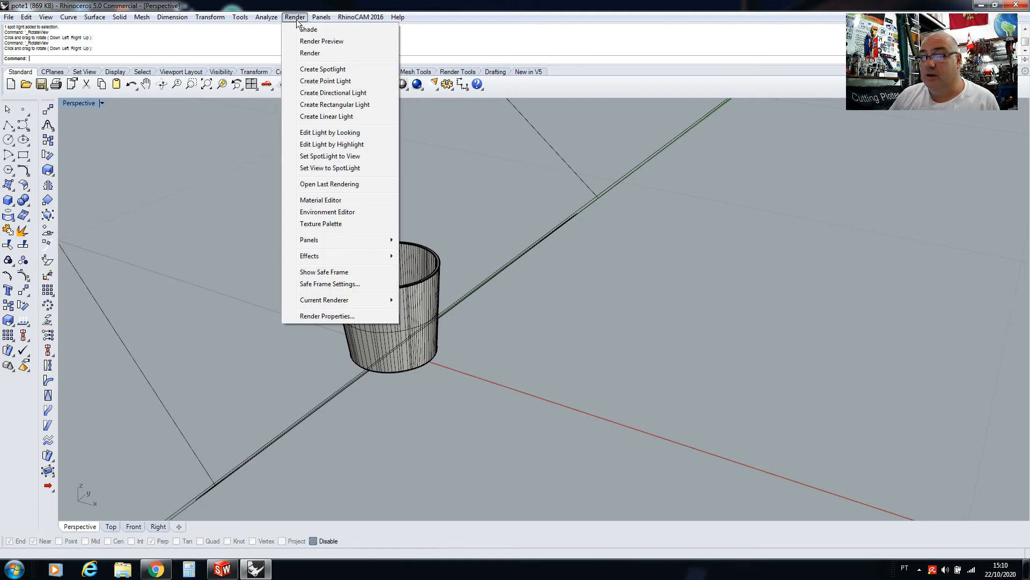
left_click(215, 157)
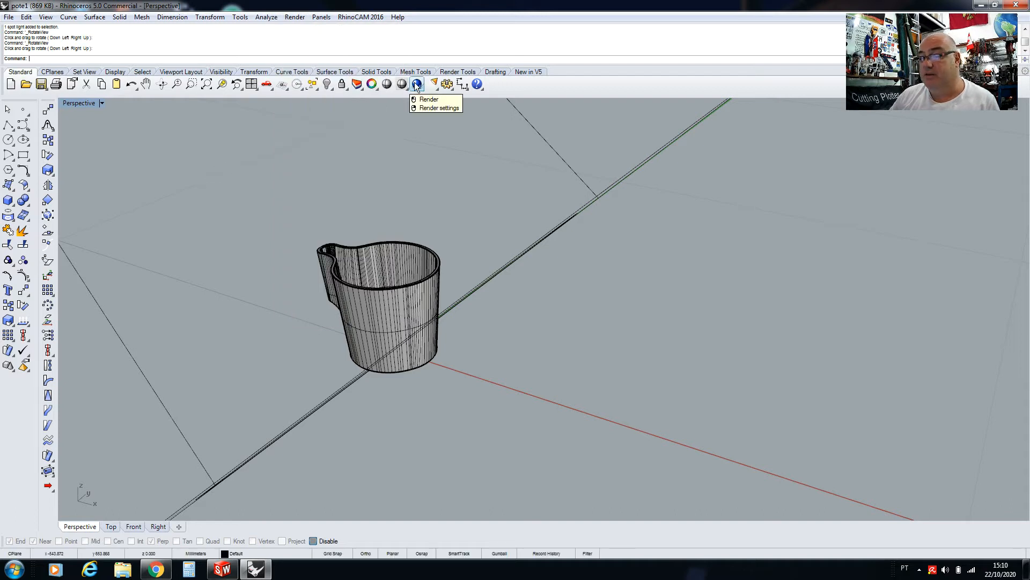
left_click(451, 74)
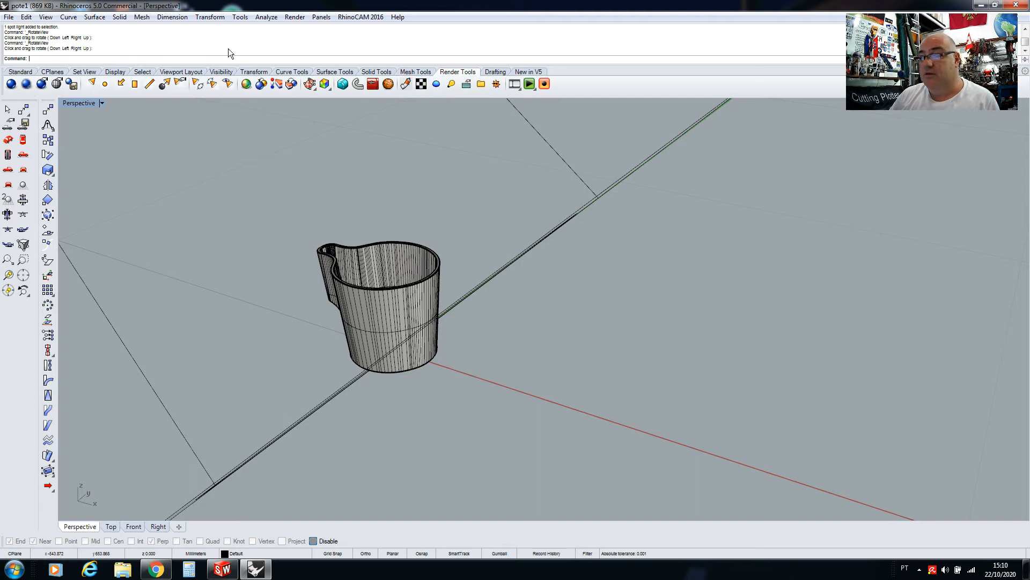
left_click(20, 71)
left_click(403, 84)
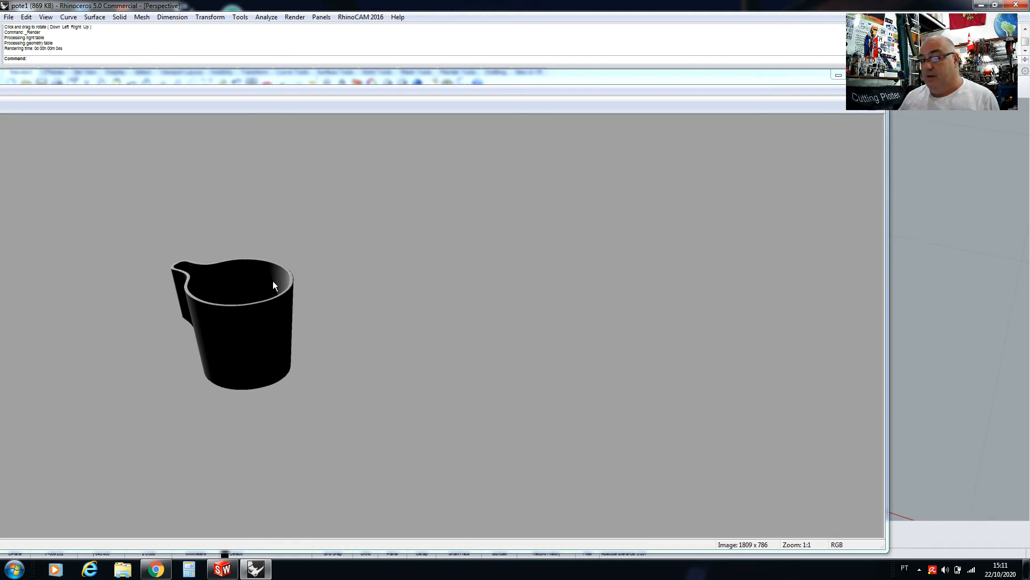
left_click_drag(759, 74, 706, 75)
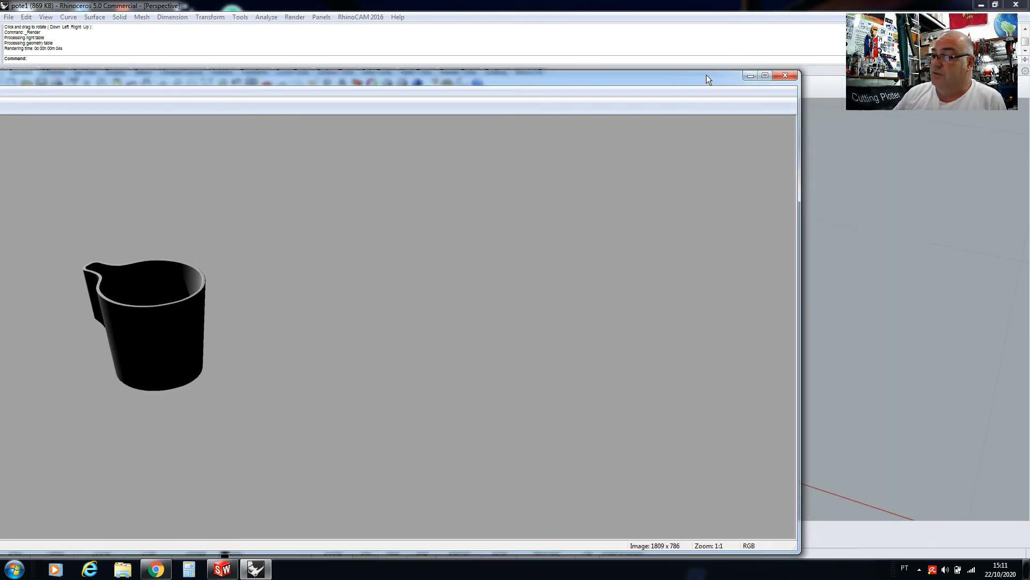
left_click_drag(523, 81, 875, 59)
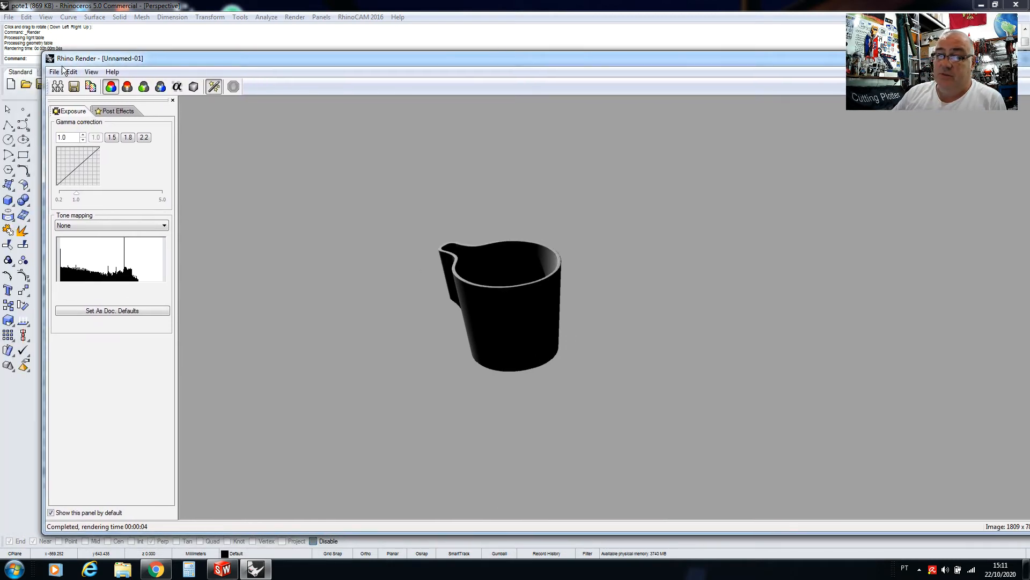
Step: Check the available printers in the print dialog of the rendered image
left_click(54, 72)
left_click(73, 124)
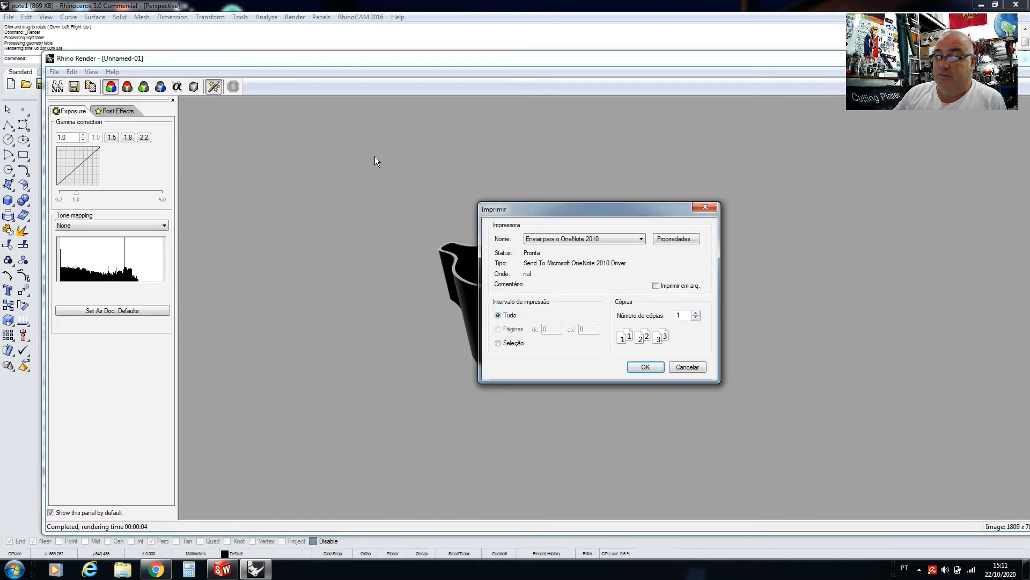
left_click(639, 239)
left_click(565, 263)
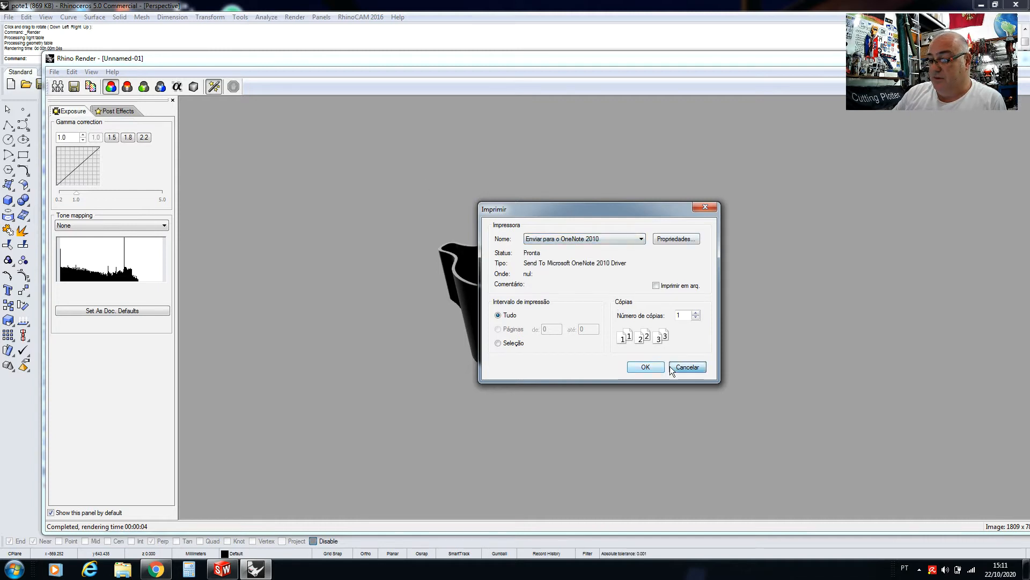
left_click(646, 367)
Step: Close the render window of the cup
left_click_drag(493, 58, 244, 94)
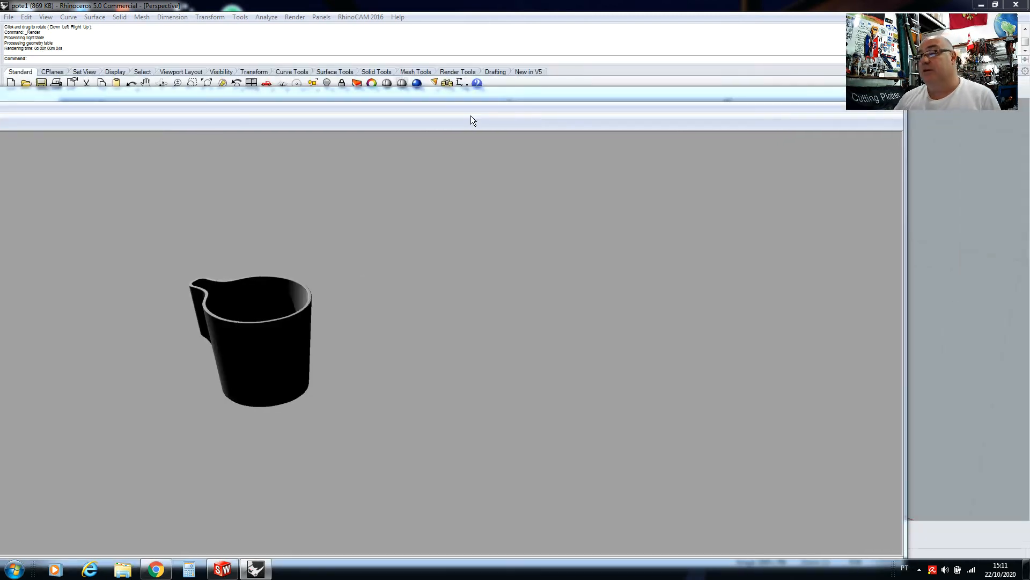
left_click_drag(594, 89, 400, 98)
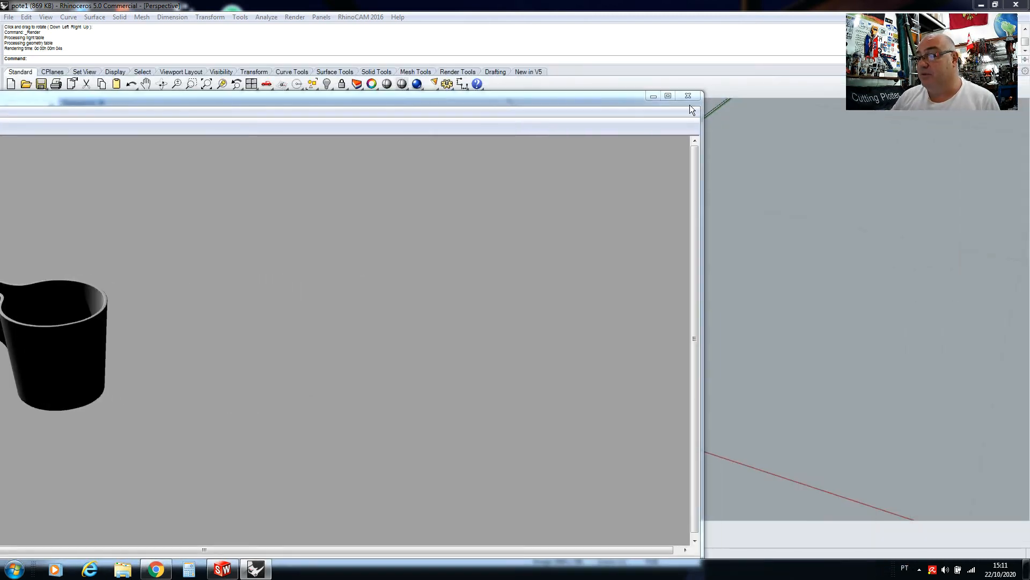
left_click(697, 95)
Step: Rotate the spotlight in the top view by about 231° around the origin (0,0,0), moving its apex to the side opposite the handle
scroll(396, 334, "down", 5)
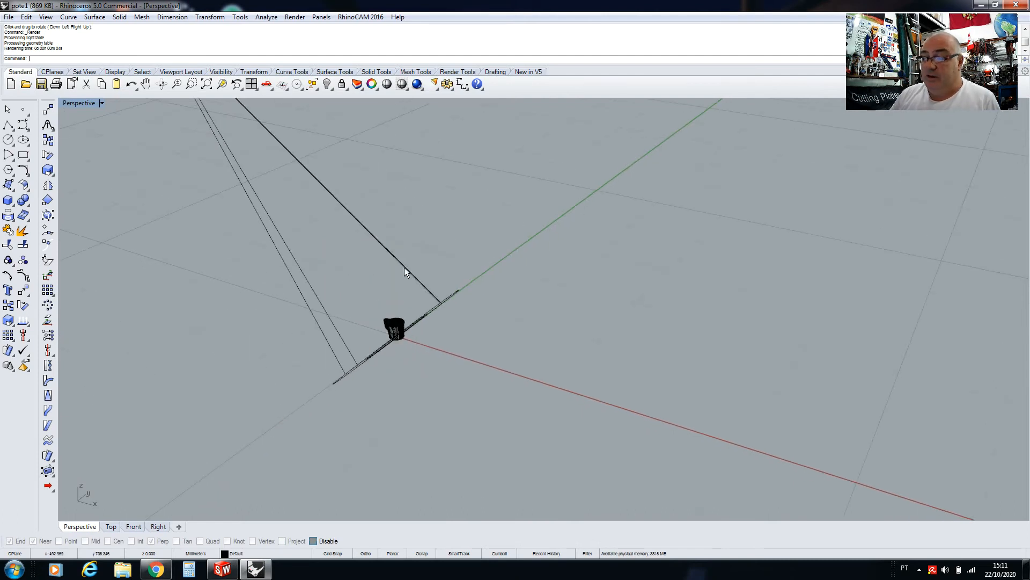
left_click(398, 263)
double_click(77, 103)
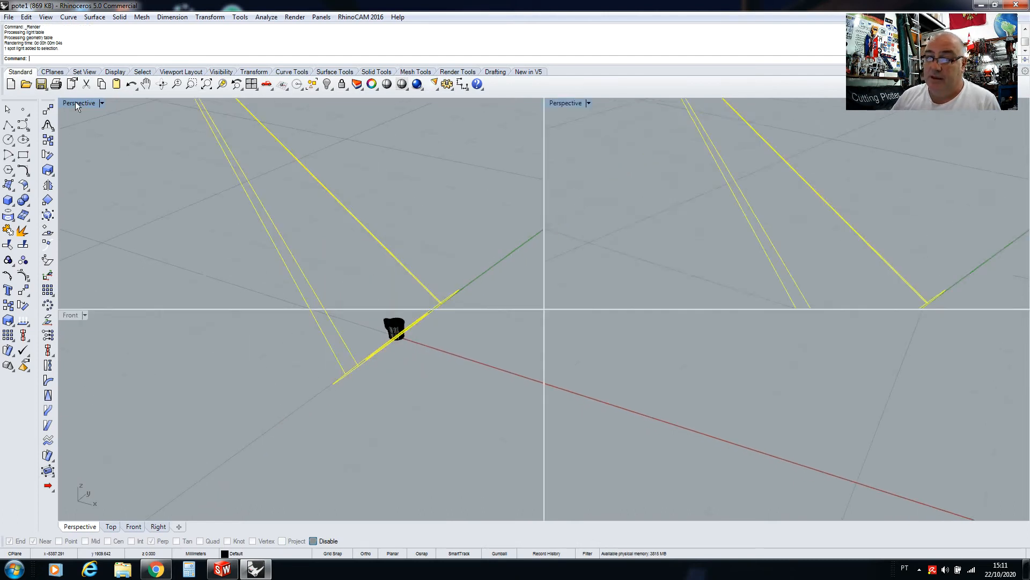
scroll(310, 240, "down", 5)
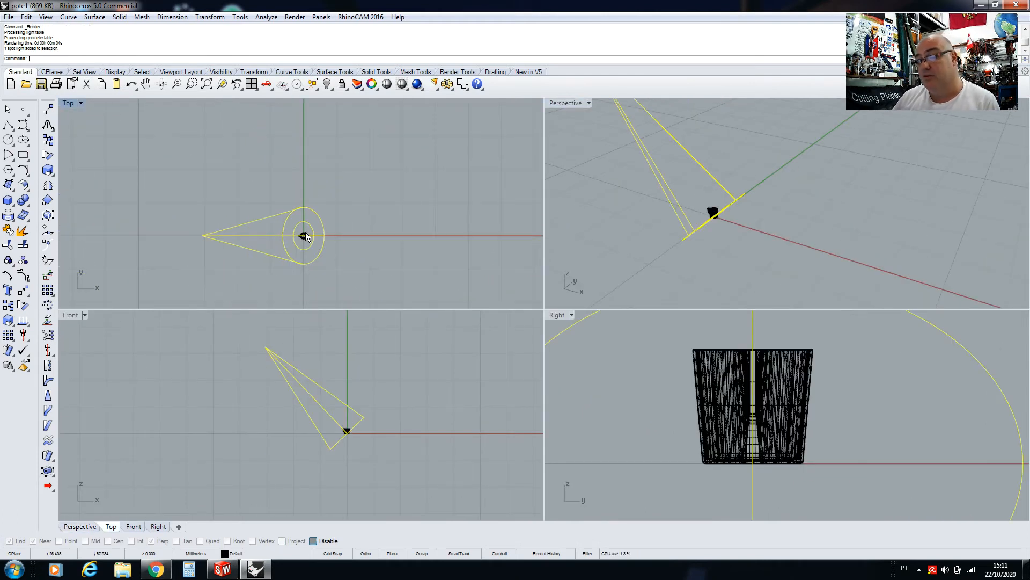
scroll(201, 183, "down", 2)
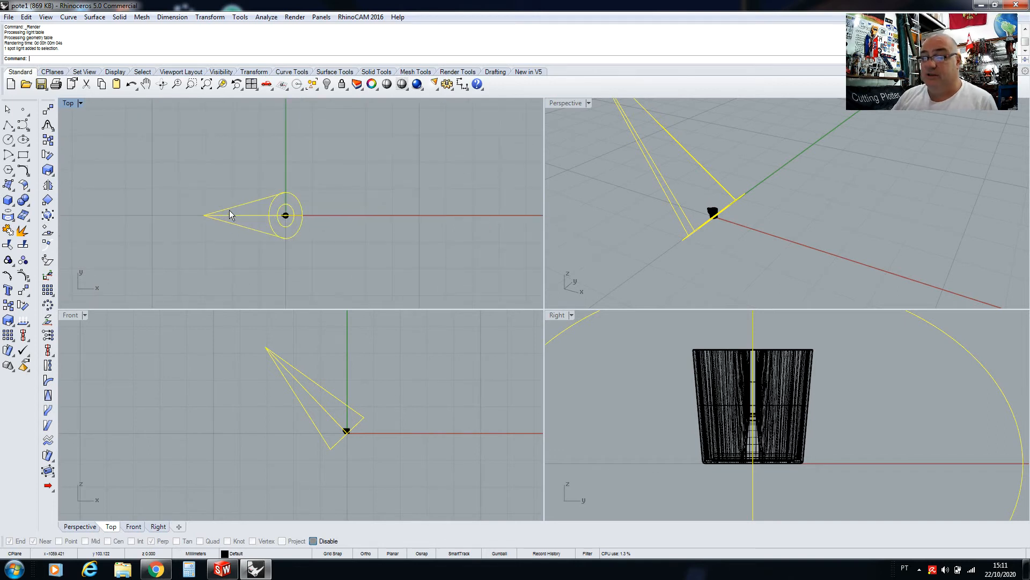
left_click(23, 307)
type("0,0")
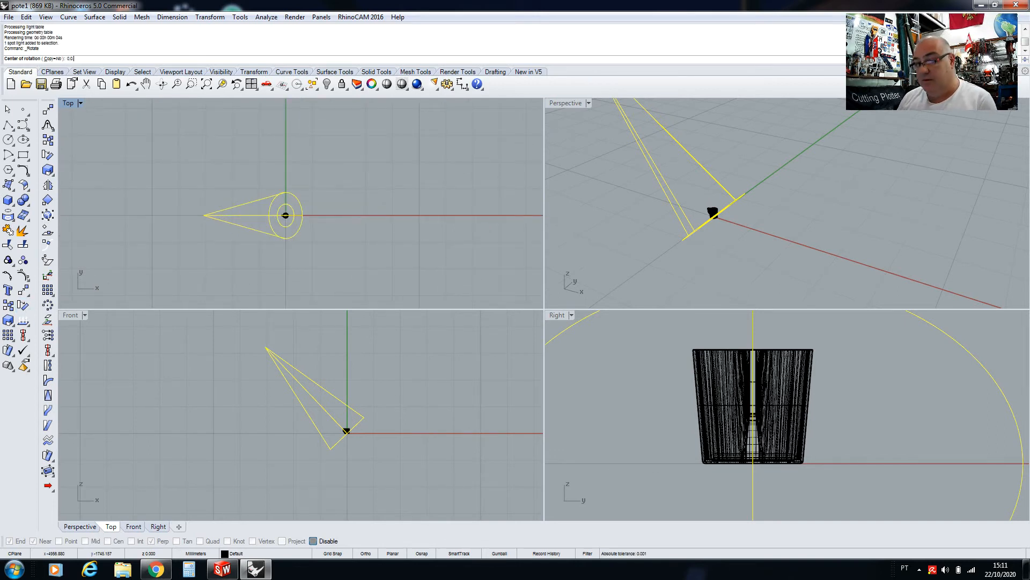
type(",0")
key("Return")
left_click(397, 223)
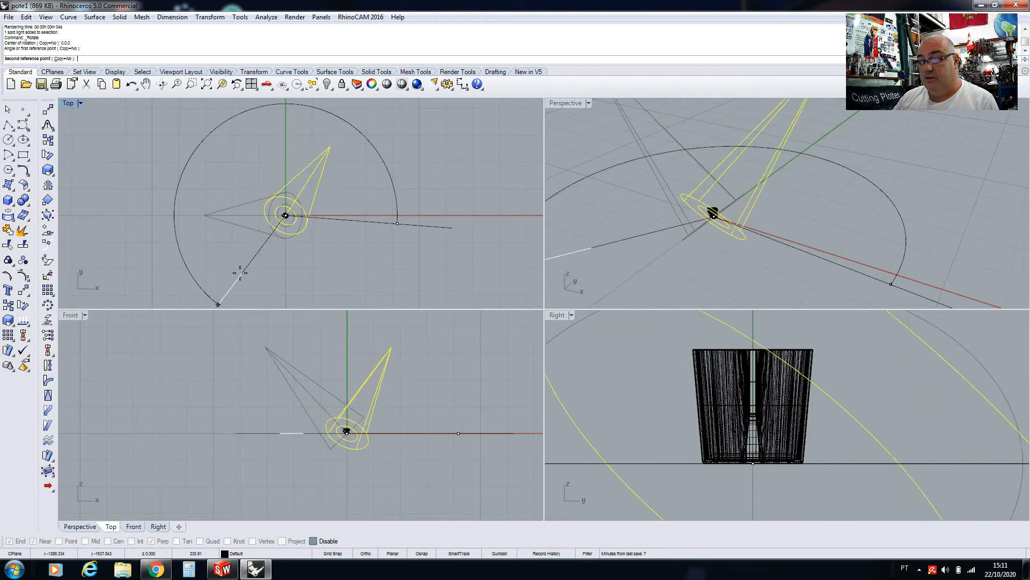
key("Escape")
key("Escape")
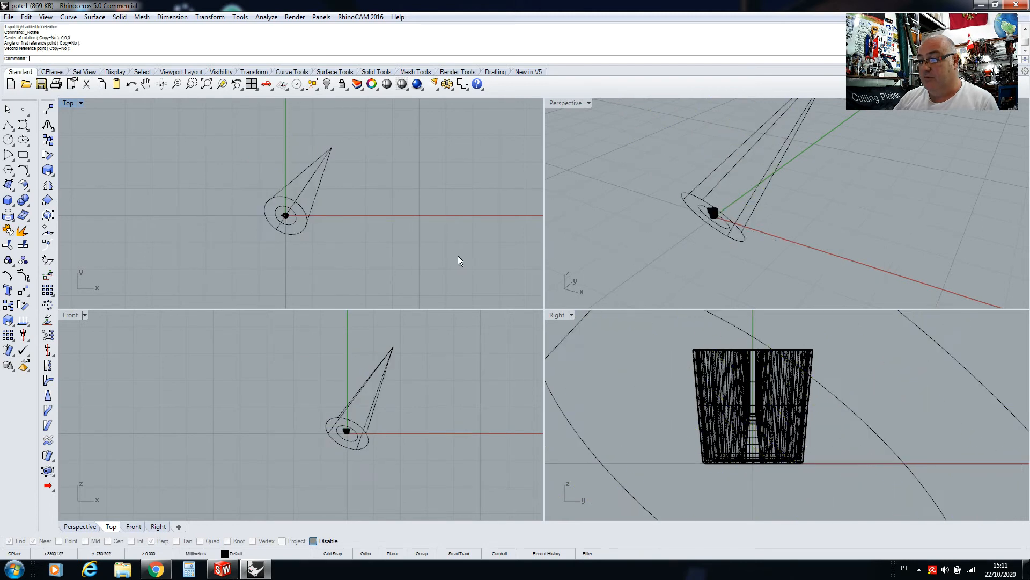
Step: Maximize the perspective viewport, frame the cup closely and render it with the rotated spotlight
double_click(568, 105)
scroll(391, 320, "down", 2)
scroll(401, 314, "up", 3)
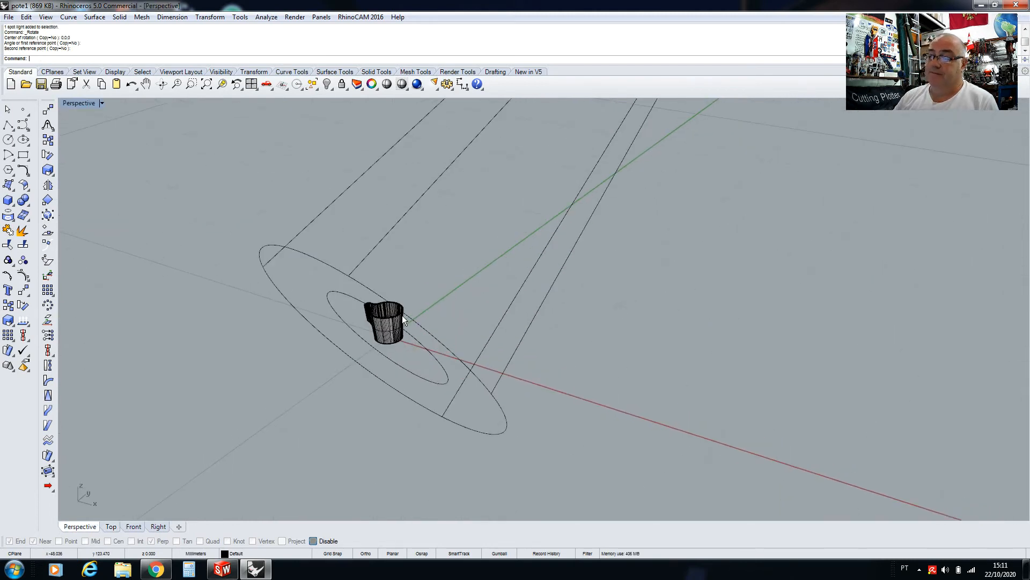
scroll(401, 315, "up", 2)
scroll(391, 220, "down", 2)
scroll(378, 240, "up", 4)
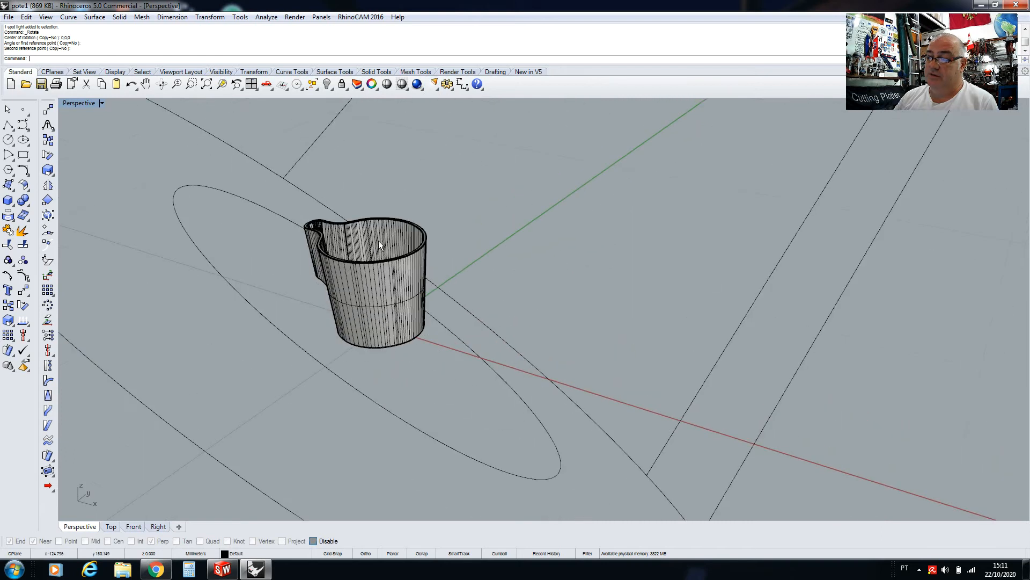
left_click(418, 84)
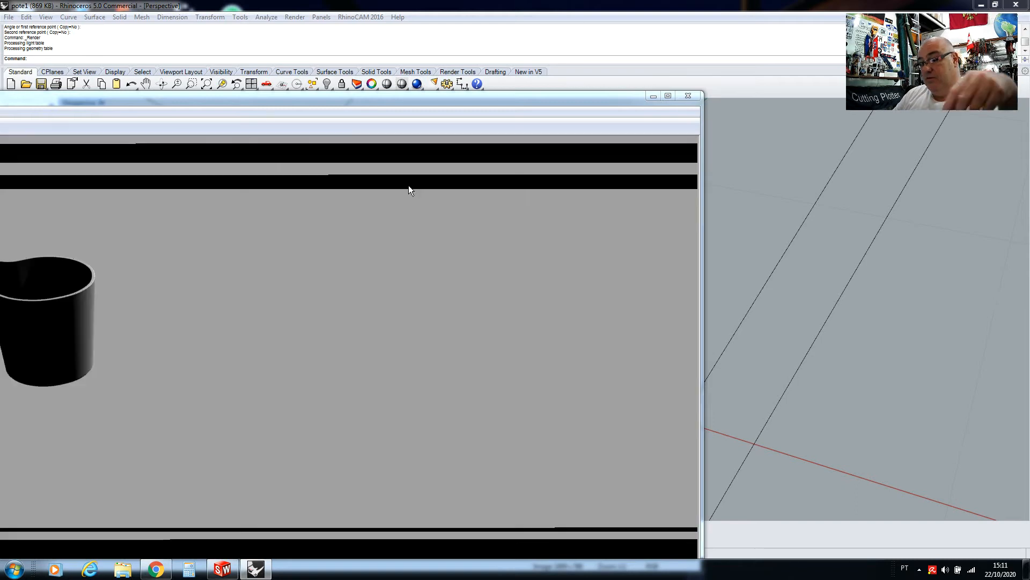
double_click(447, 98)
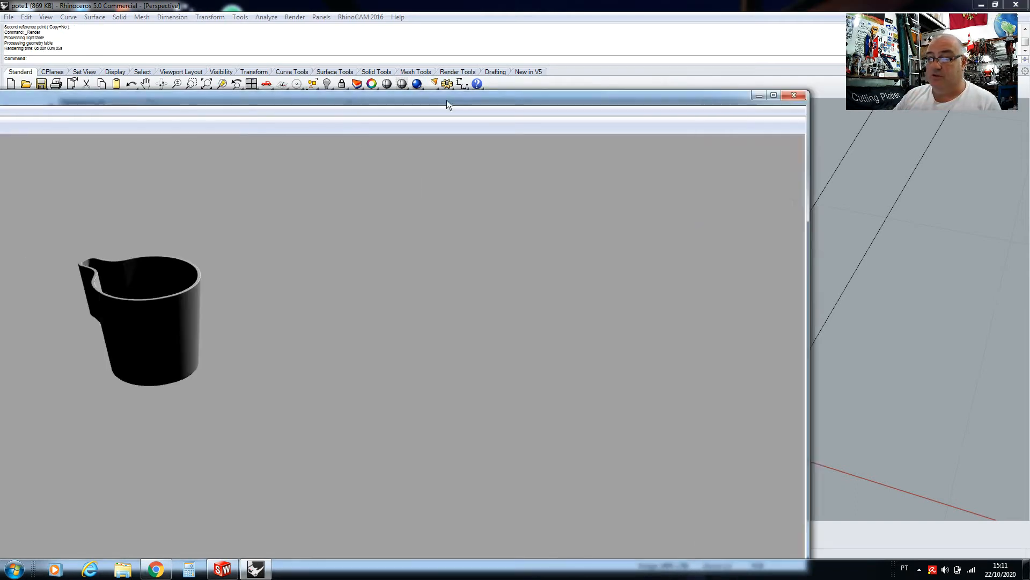
Step: Examine the lighting on the rendered cup at 2:1 and 1:1 zoom and close the render window
scroll(281, 265, "up", 2)
scroll(269, 265, "down", 1)
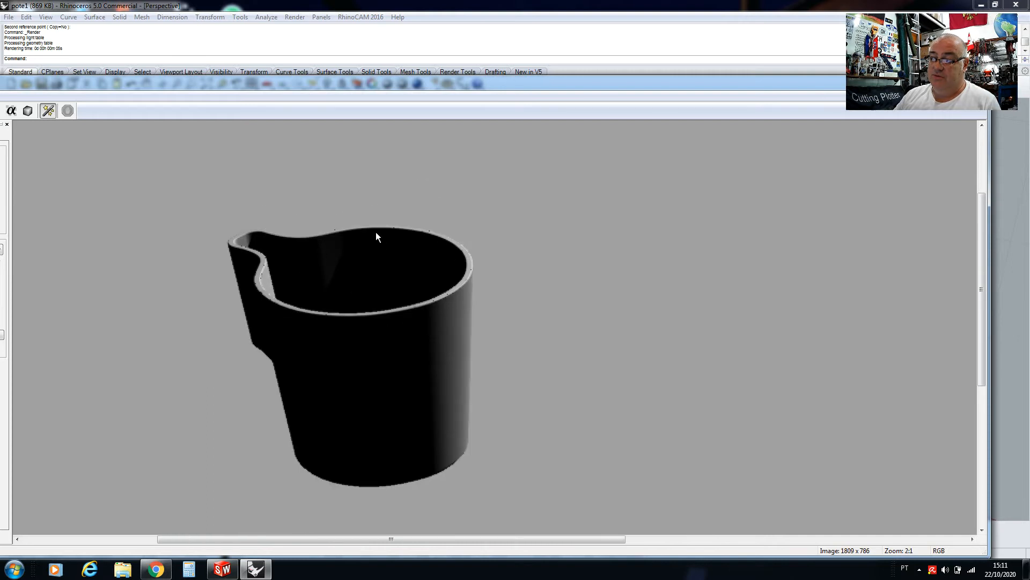
scroll(343, 254, "down", 2)
scroll(353, 270, "up", 1)
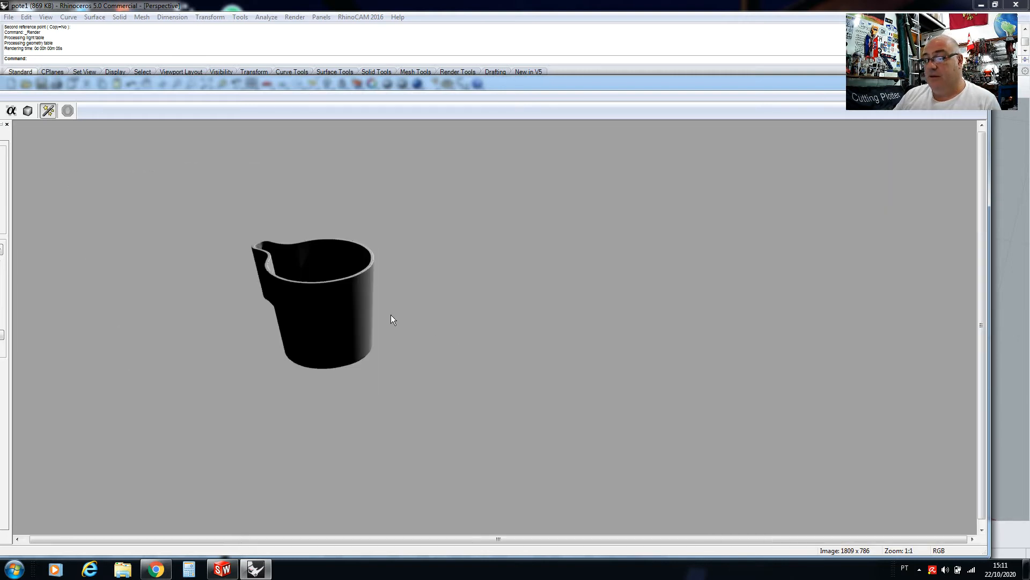
scroll(411, 287, "down", 1)
scroll(400, 310, "up", 1)
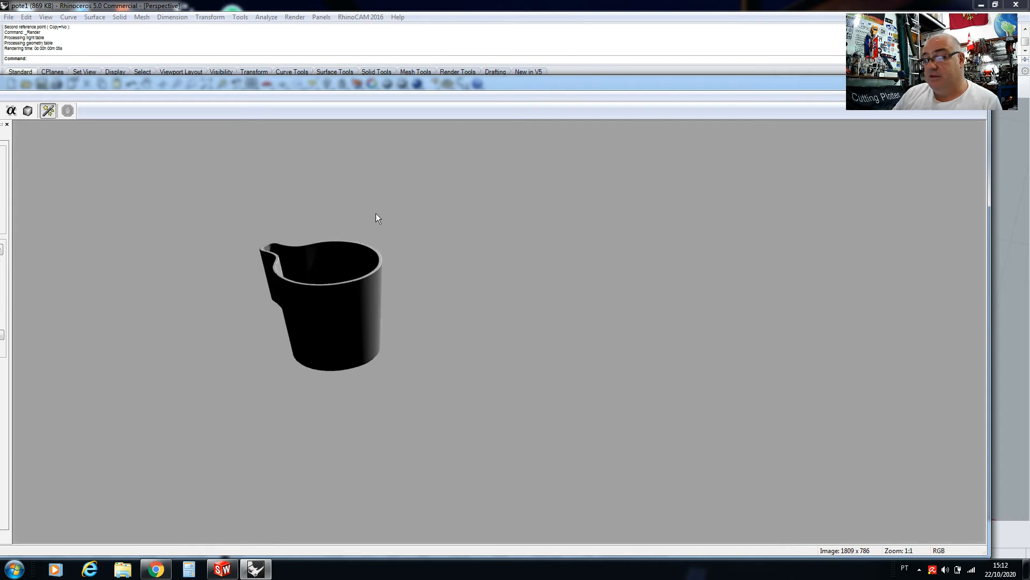
double_click(416, 83)
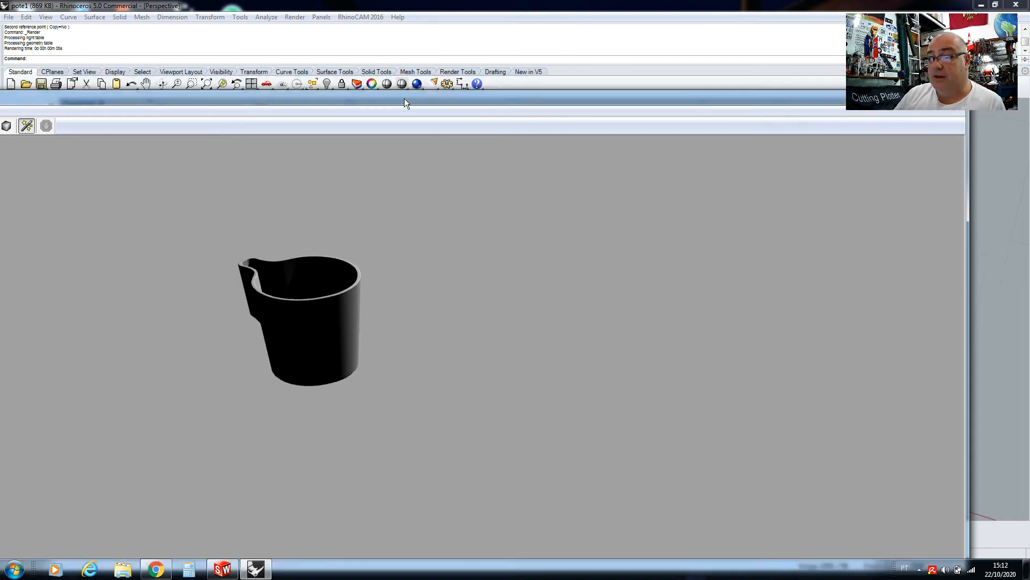
left_click(884, 155)
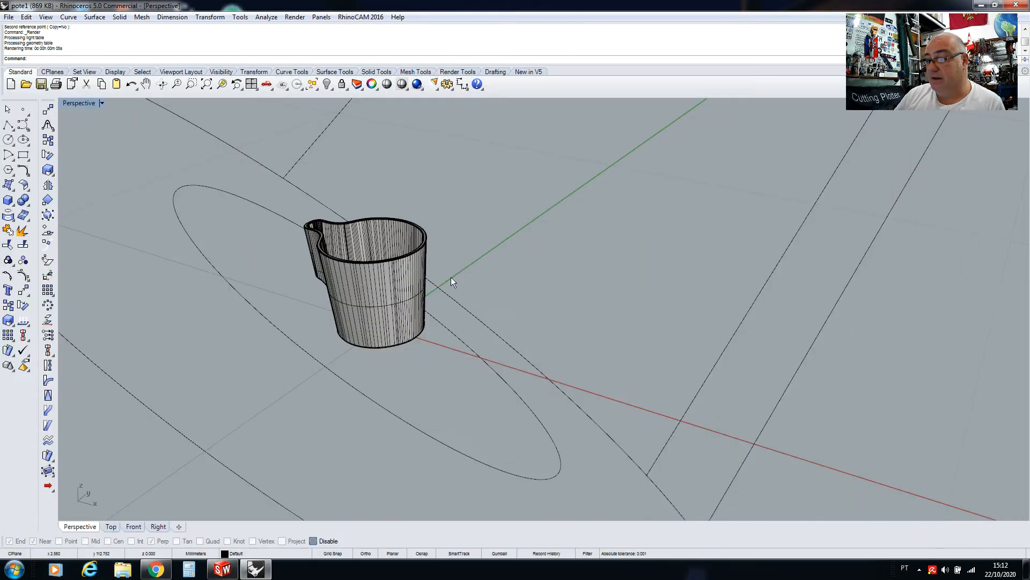
Step: Delete the spotlight around the cup
scroll(445, 290, "down", 3)
left_click(490, 427)
key("Delete")
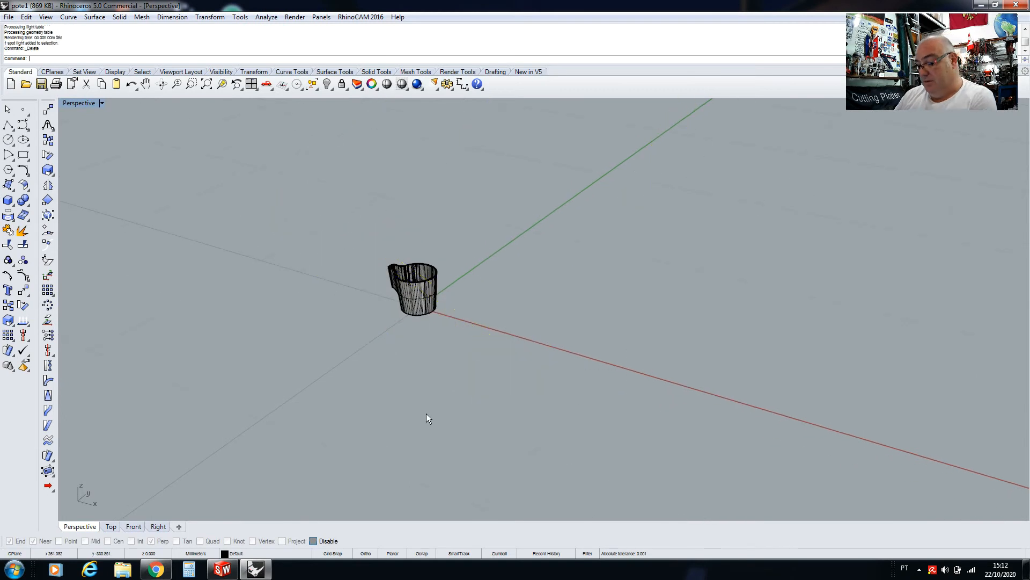
Step: Examine the unlit cup model from the handle side and from the original angle in the perspective view
scroll(407, 376, "down", 3)
scroll(342, 383, "up", 2)
scroll(362, 384, "up", 8)
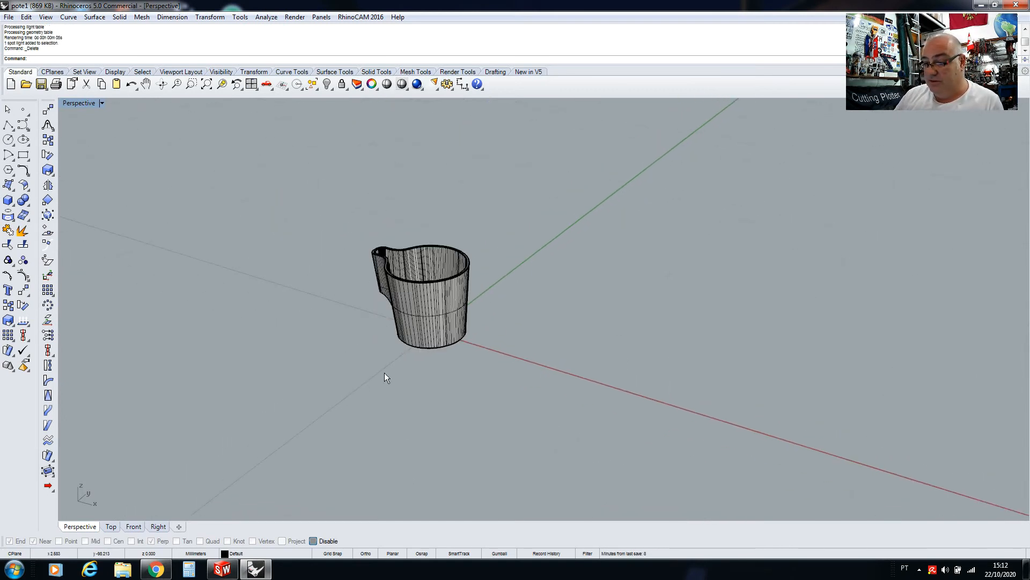
left_click(155, 87)
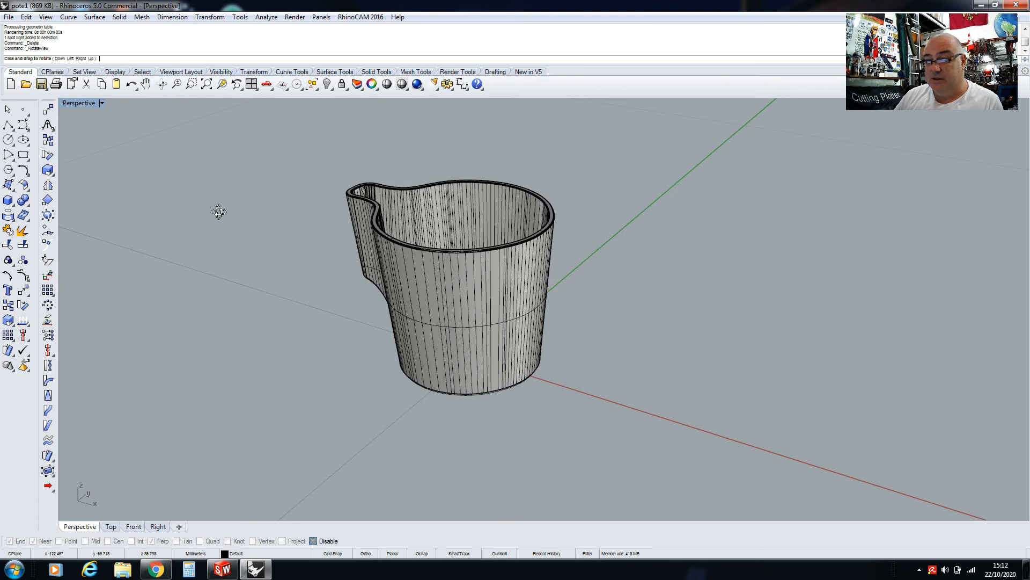
left_click_drag(218, 212, 354, 205)
key("Return")
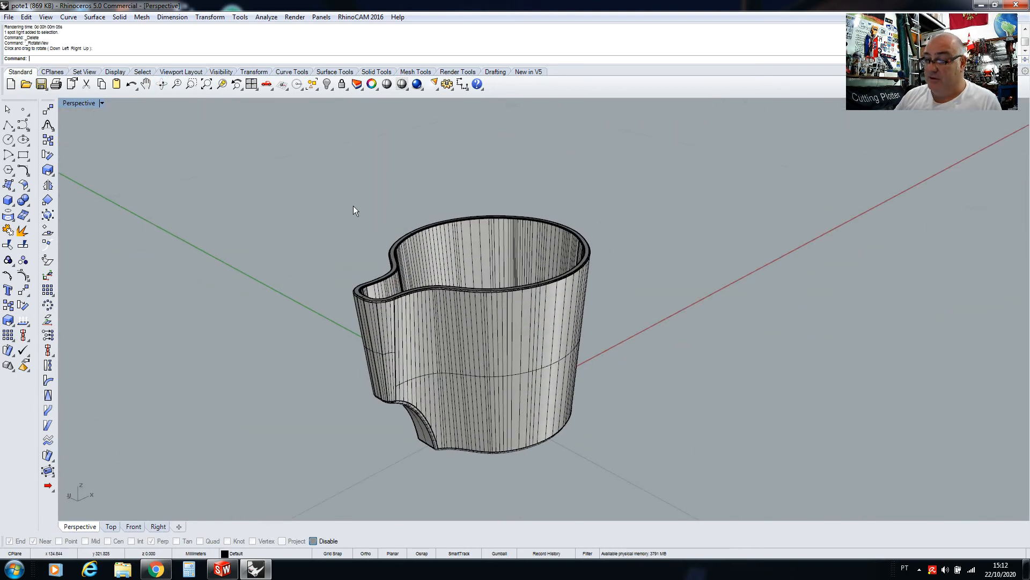
scroll(386, 289, "down", 5)
scroll(373, 269, "up", 4)
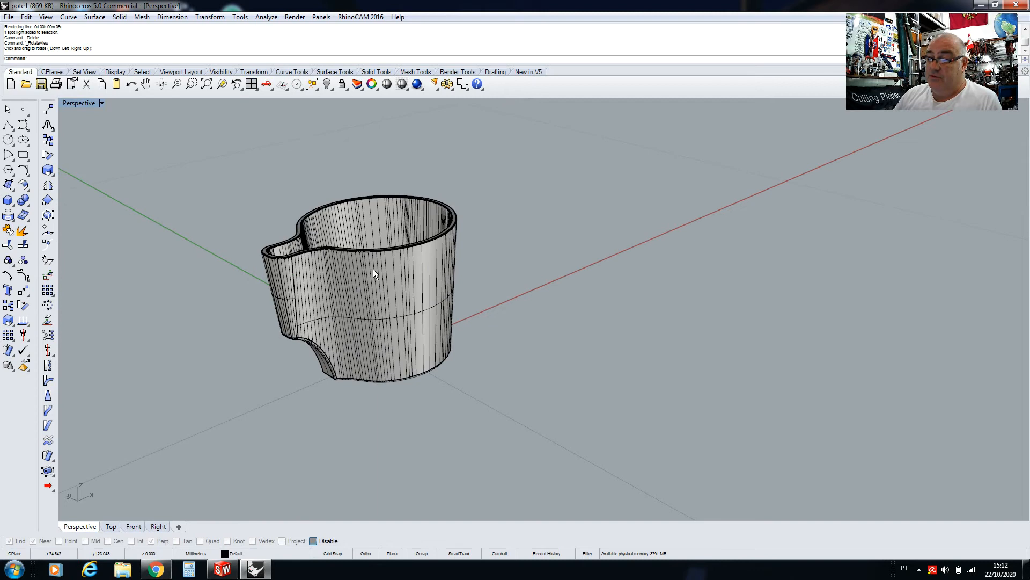
left_click(161, 84)
left_click_drag(368, 188, 357, 208)
scroll(362, 131, "up", 2)
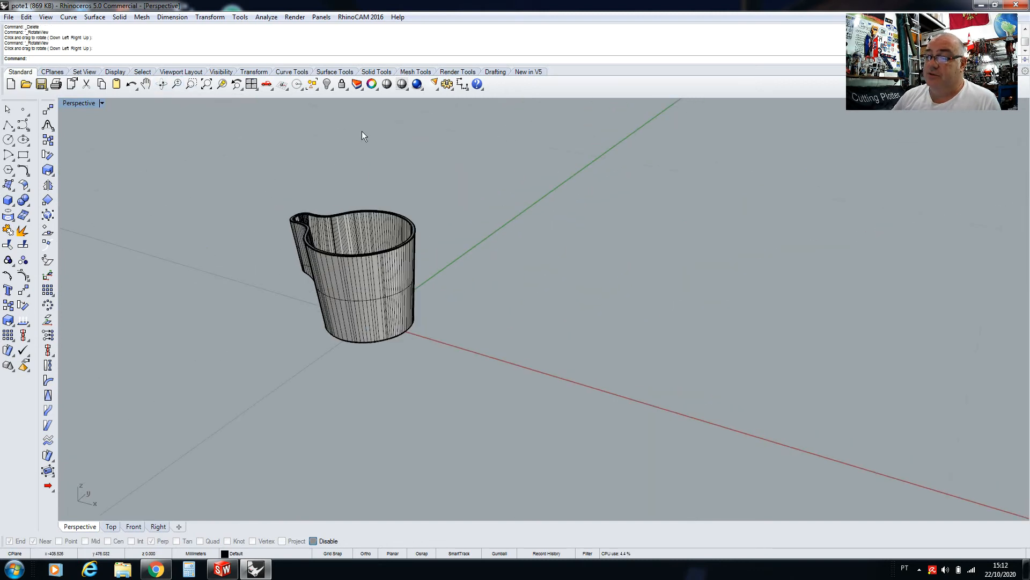
Step: Open the Material Editor and place it beside the cup
left_click(294, 17)
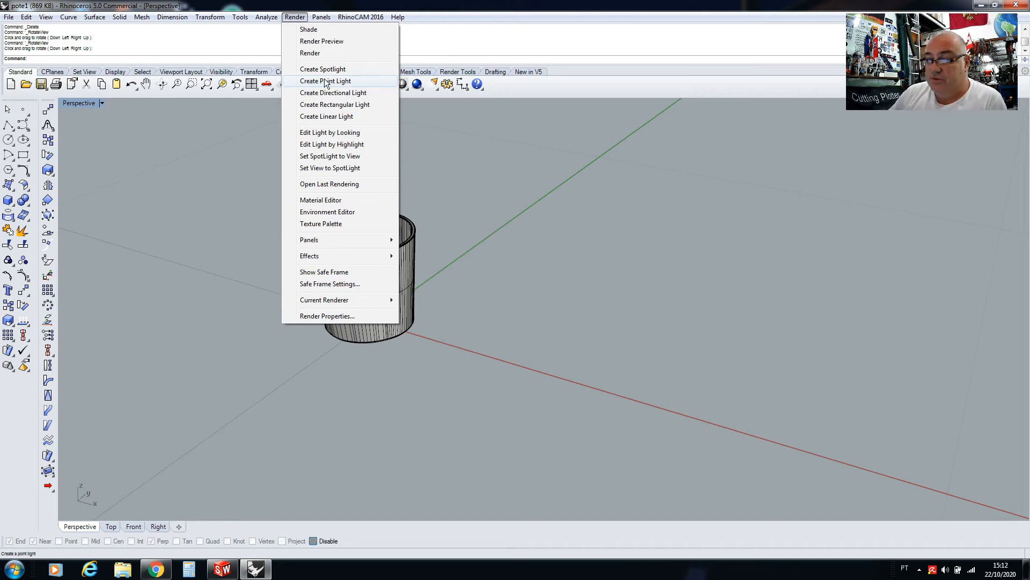
left_click(321, 200)
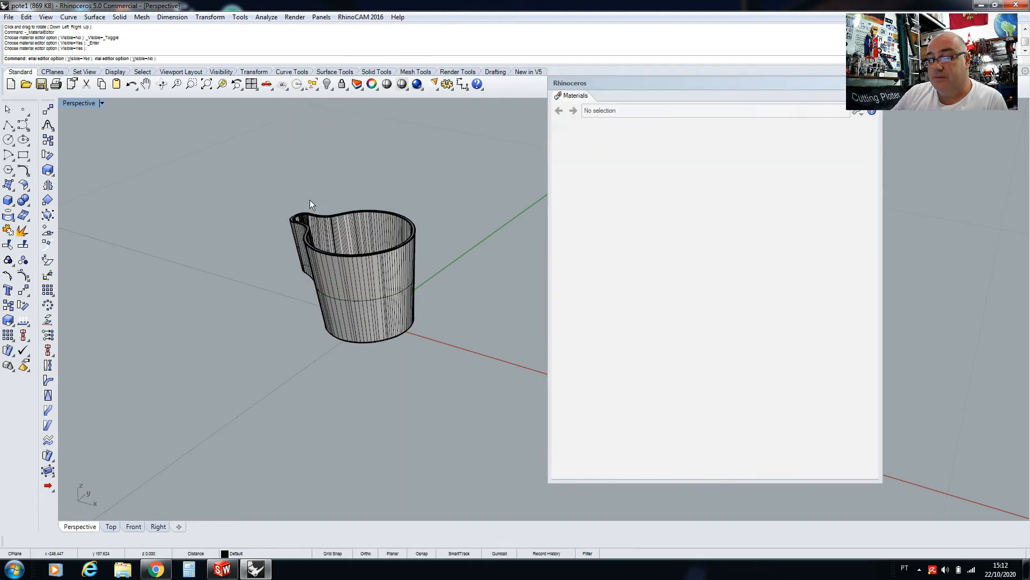
left_click_drag(603, 89, 524, 102)
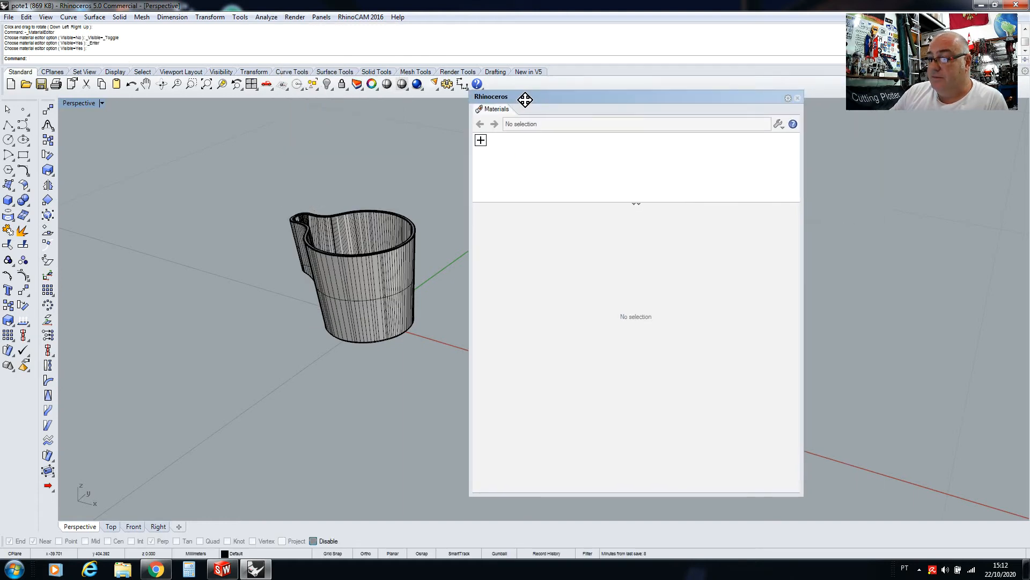
Step: Add the Copper material from the Metal folder of the render content library
left_click(484, 139)
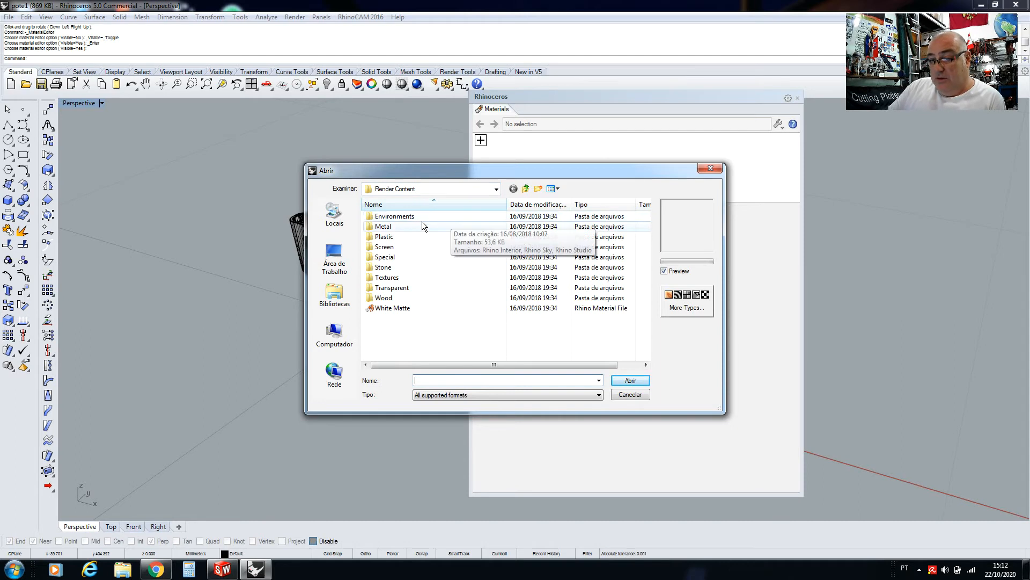
left_click(376, 218)
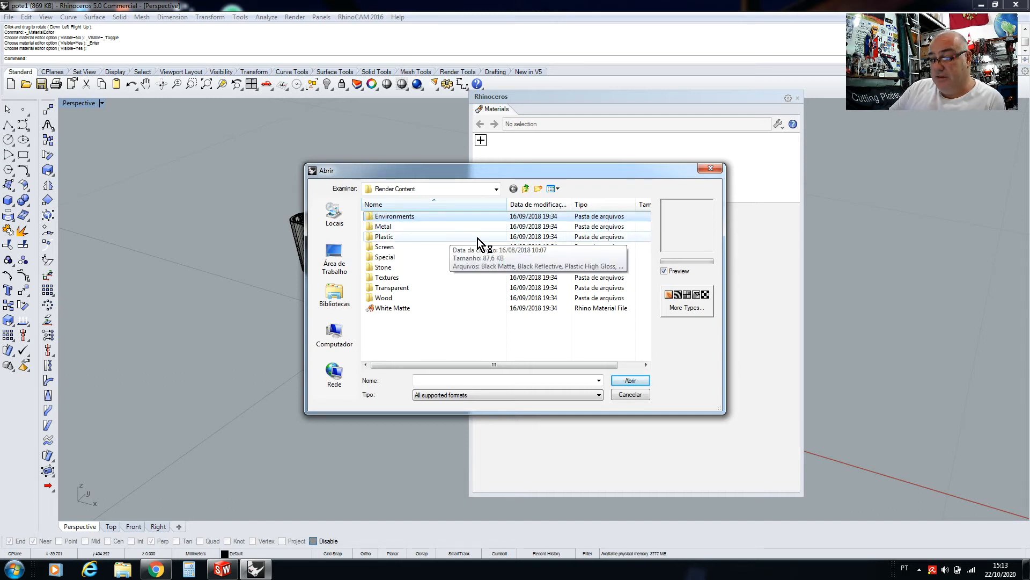
double_click(374, 229)
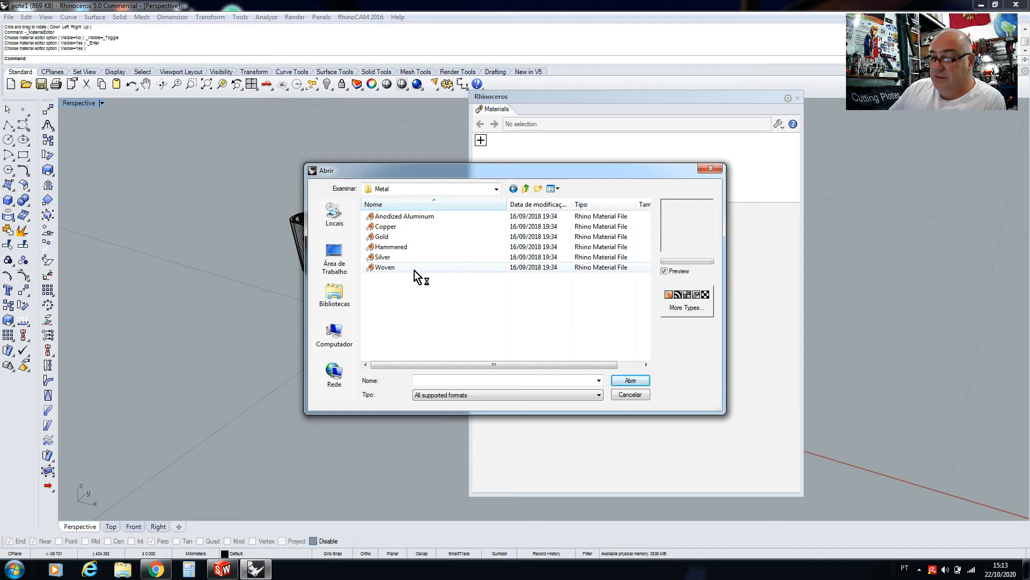
left_click(374, 228)
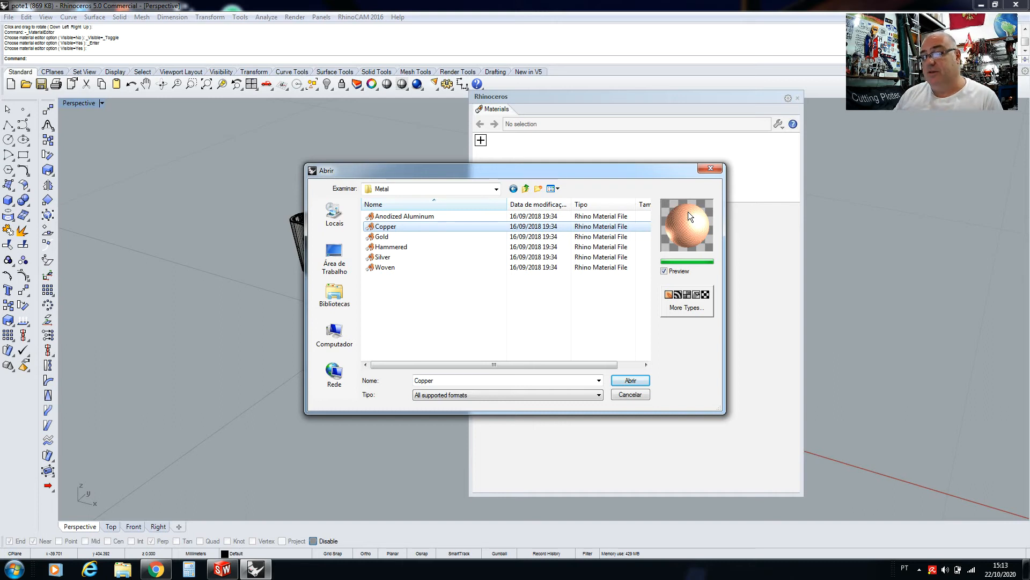
left_click(631, 380)
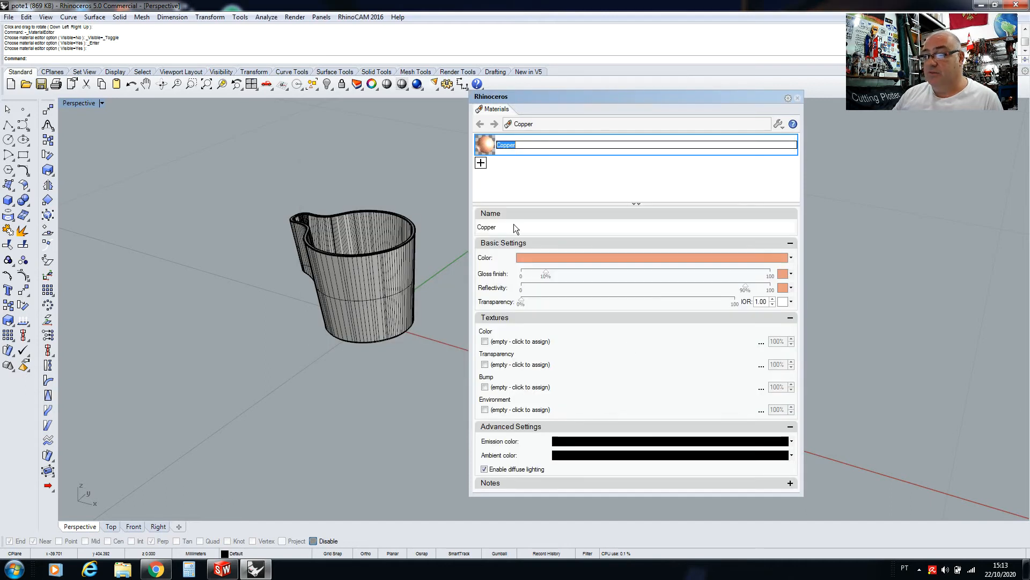
left_click(524, 176)
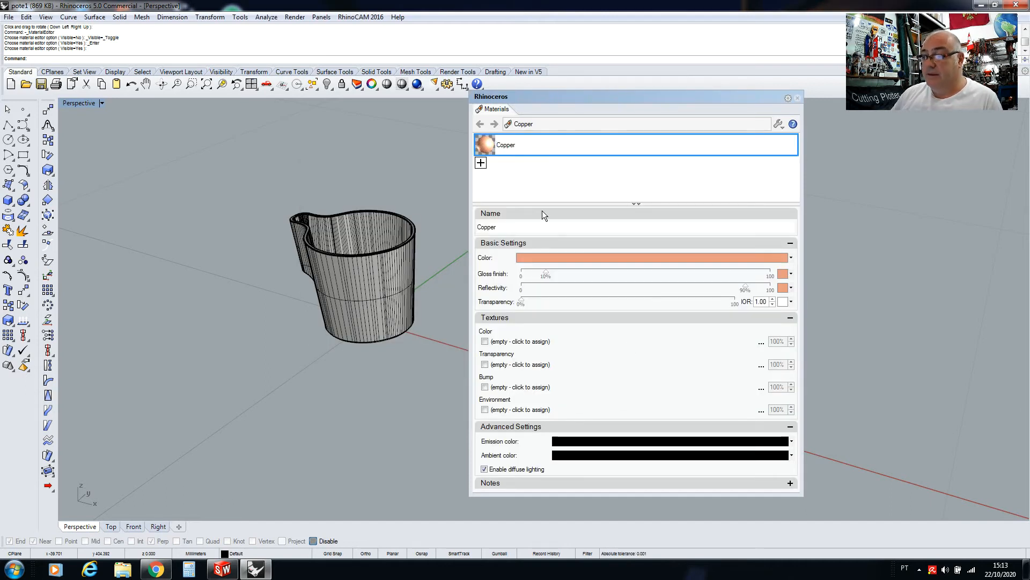
Step: Assign the Copper material to the cup
left_click(488, 147)
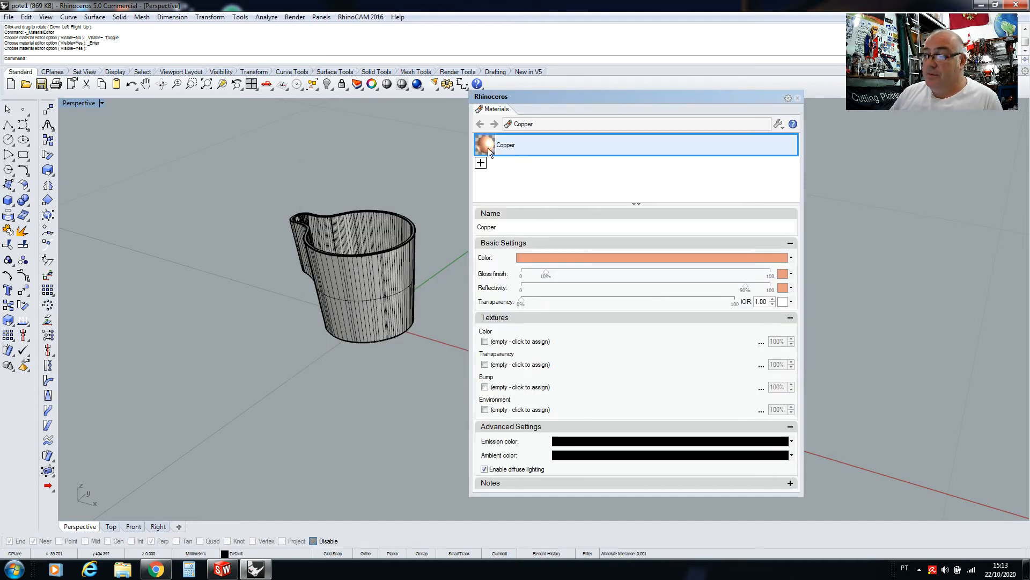
left_click(404, 263)
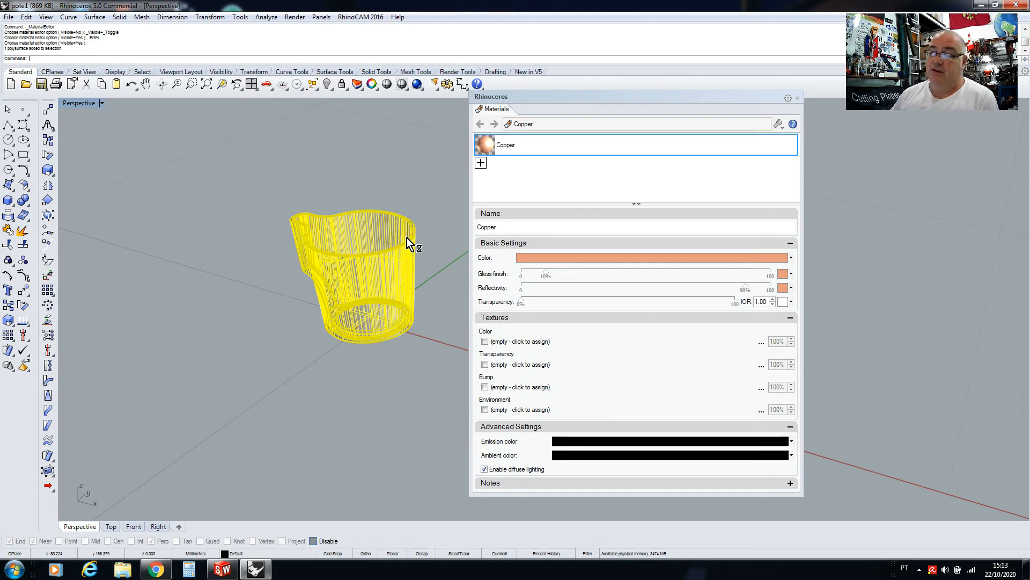
right_click(486, 147)
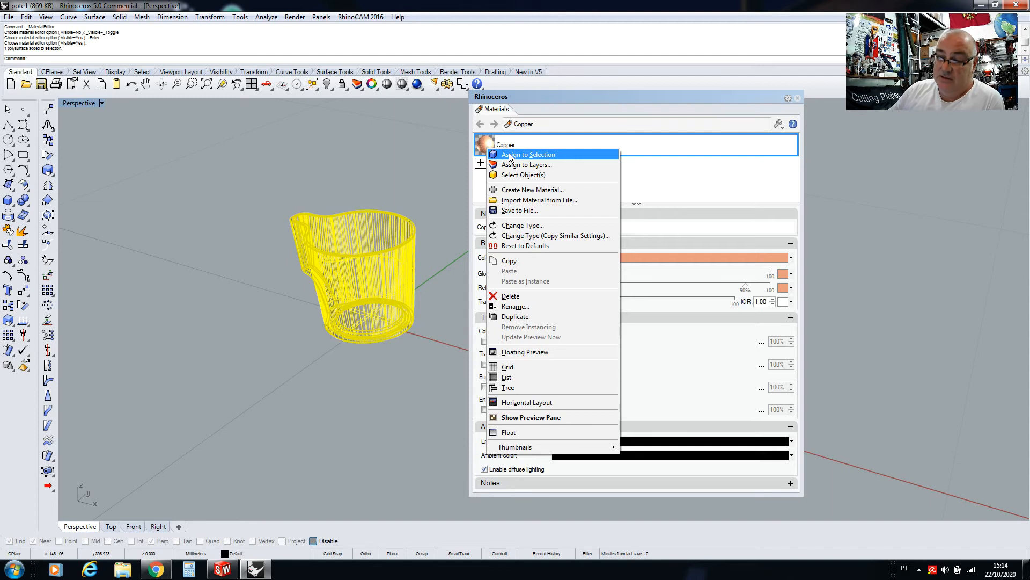
left_click(510, 156)
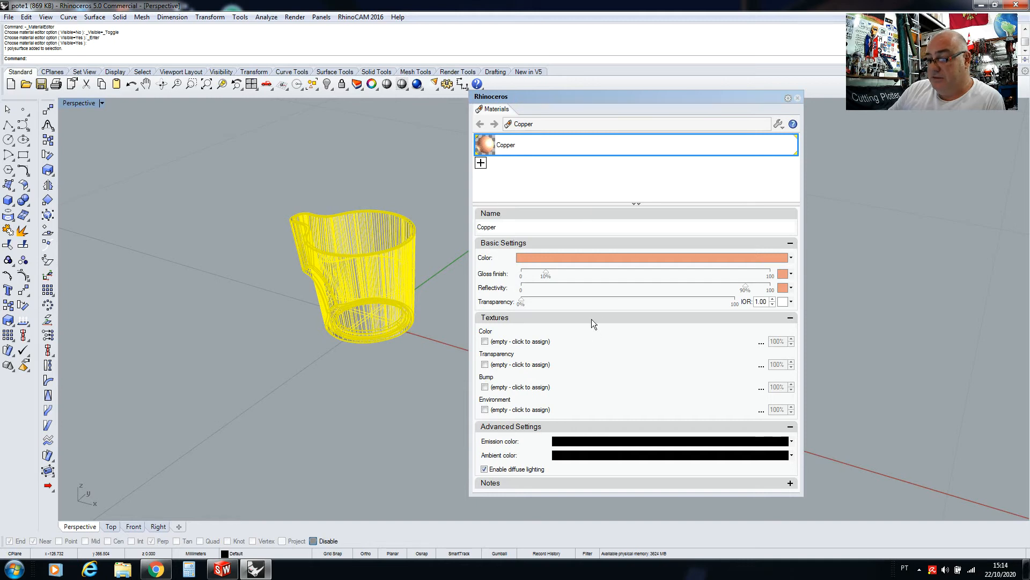
Step: Render the cup with the Copper material, close the render window and deselect the cup
left_click(417, 85)
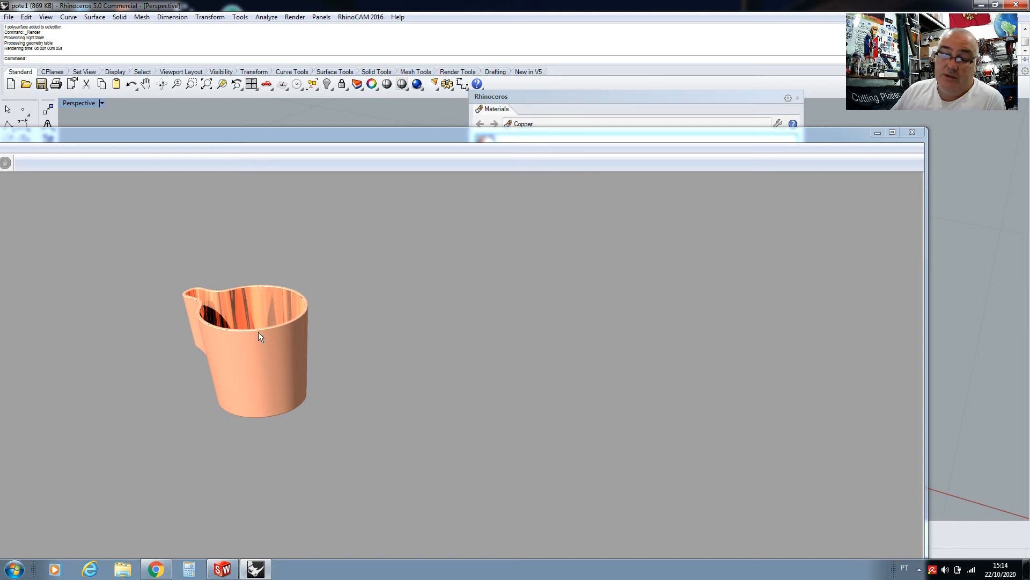
left_click(913, 131)
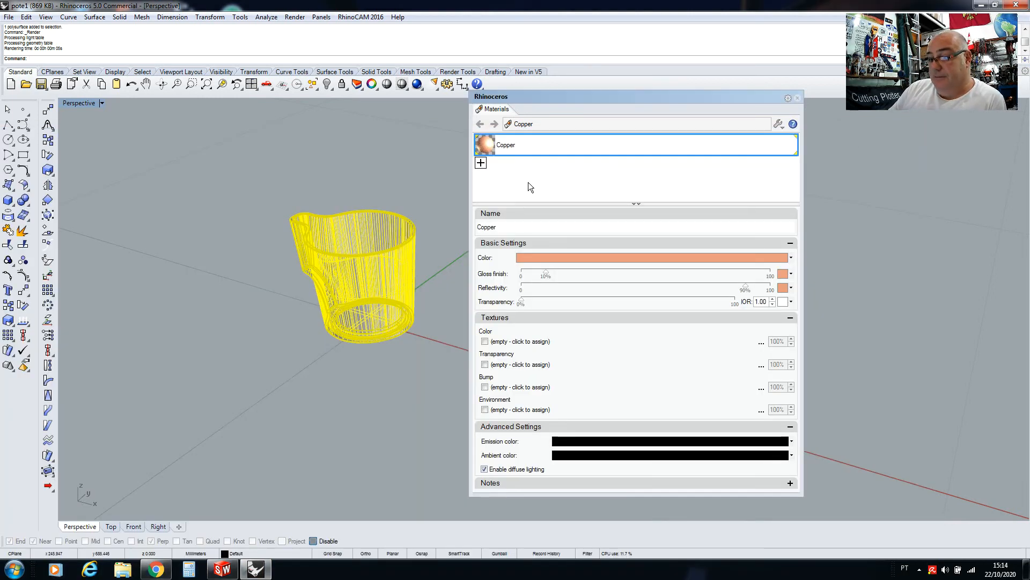
left_click(441, 209)
Step: Delete the Copper material from the Material Editor
right_click(493, 149)
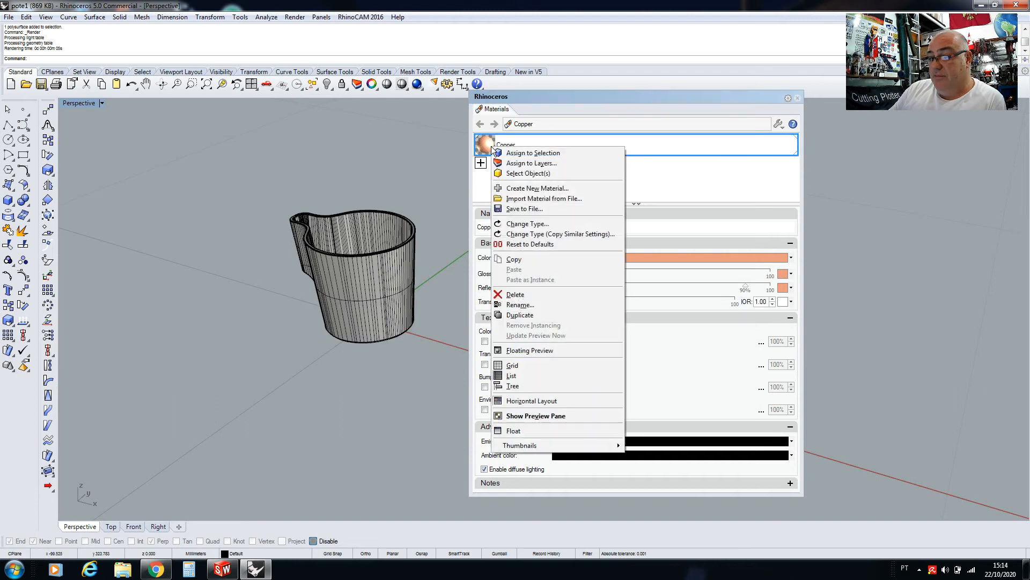
left_click(510, 294)
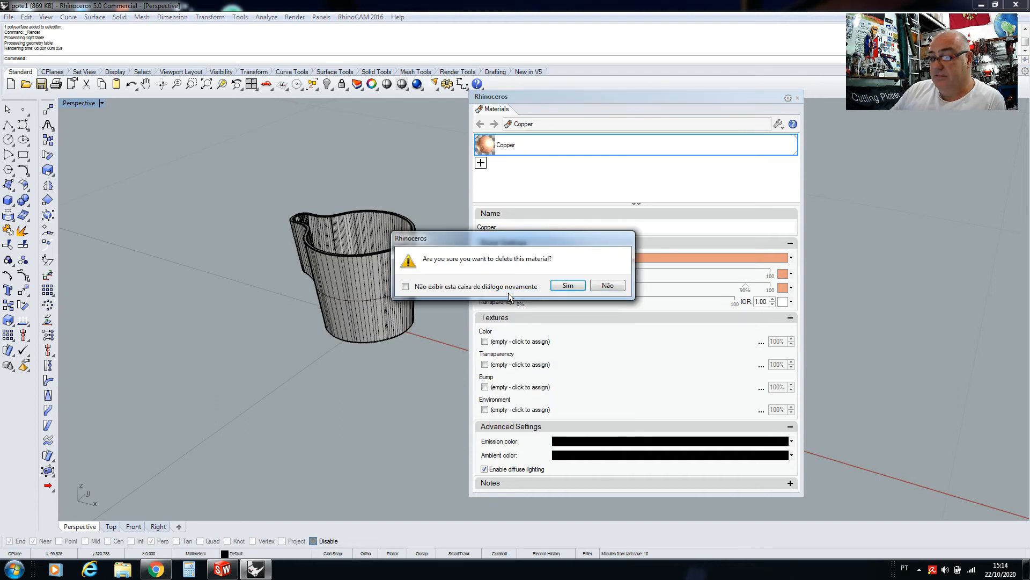
left_click(568, 285)
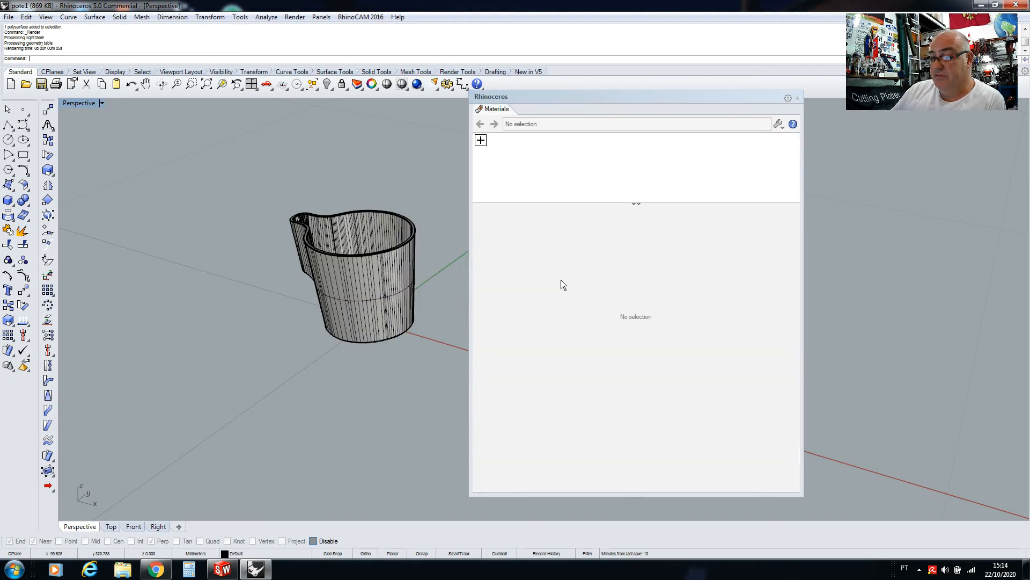
Step: Add the Glass material from the Transparent folder of the render content library
left_click(481, 140)
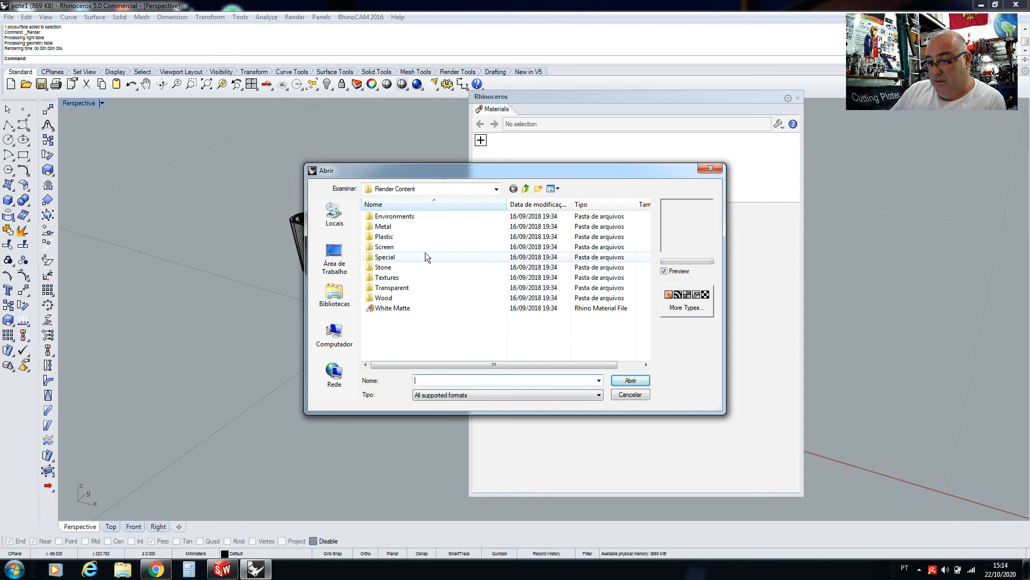
double_click(376, 288)
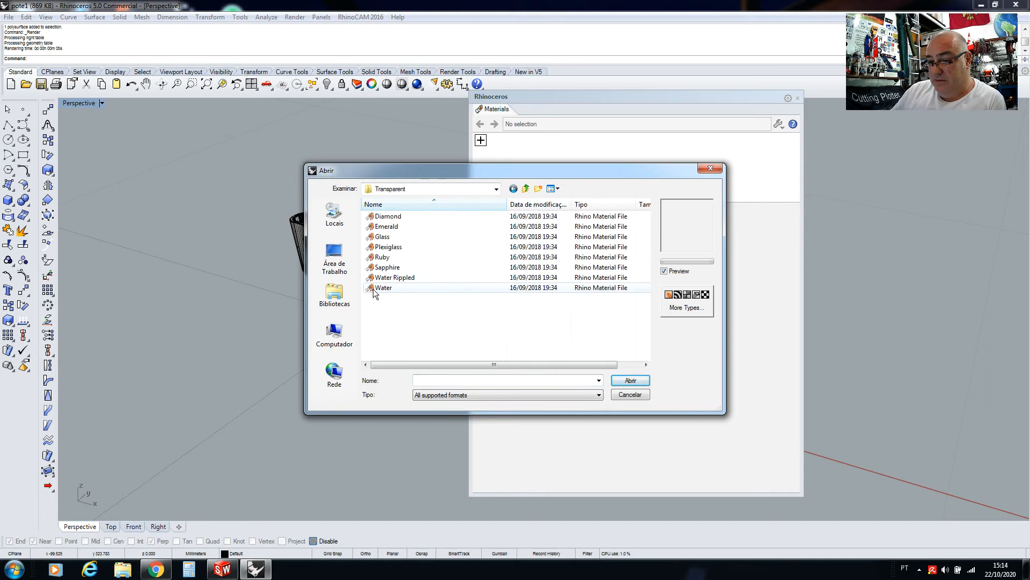
double_click(382, 237)
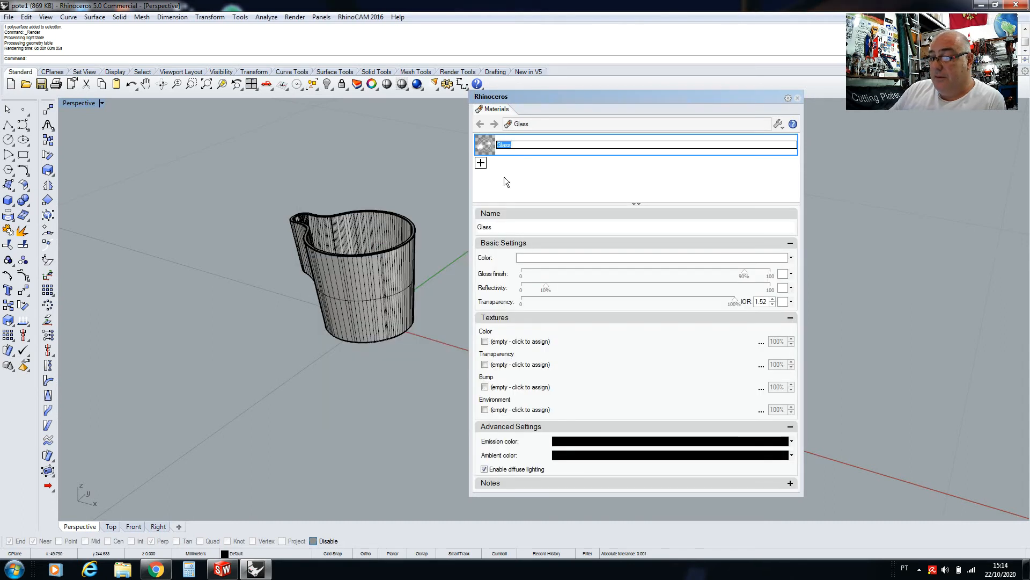
left_click(522, 178)
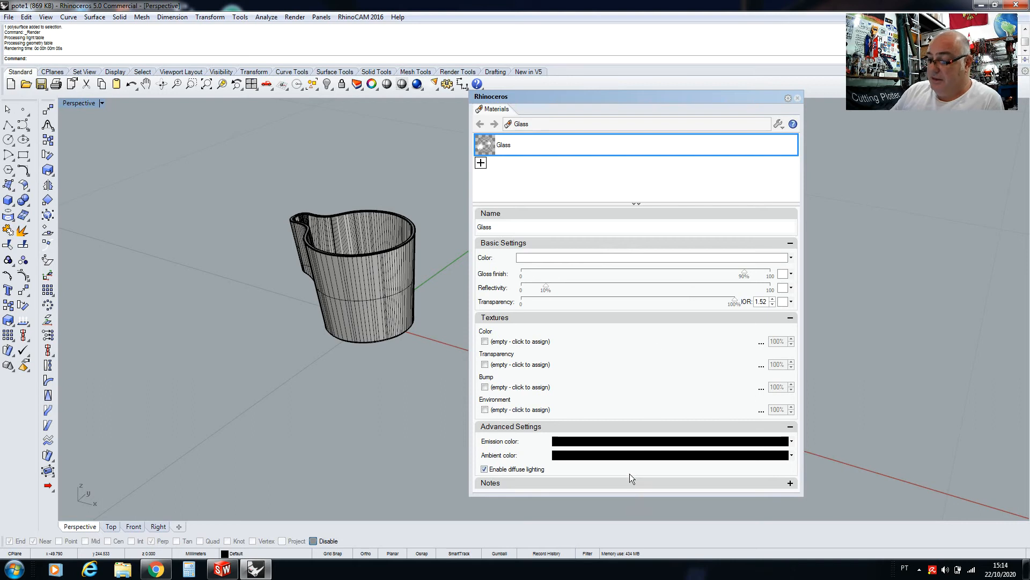
Step: Move and enlarge the Material Editor and set the Glass material's base color to Aquamarine
left_click_drag(635, 99, 619, 17)
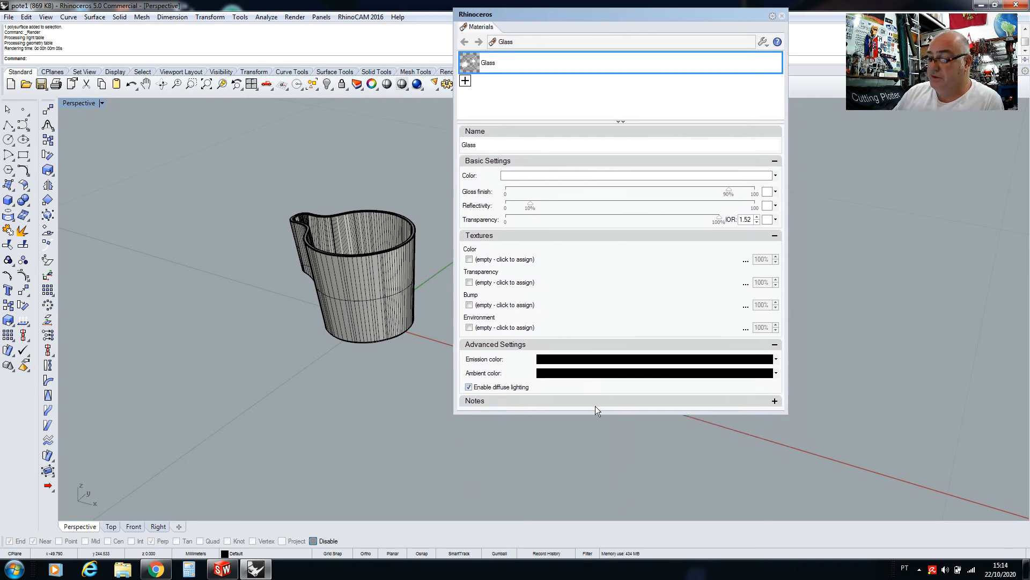
left_click_drag(595, 411, 597, 503)
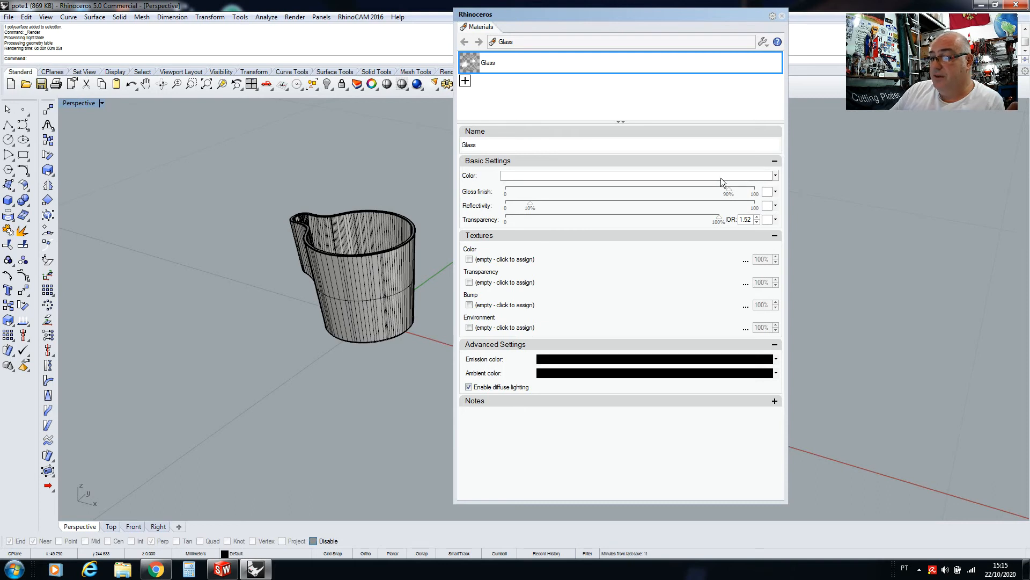
left_click(774, 175)
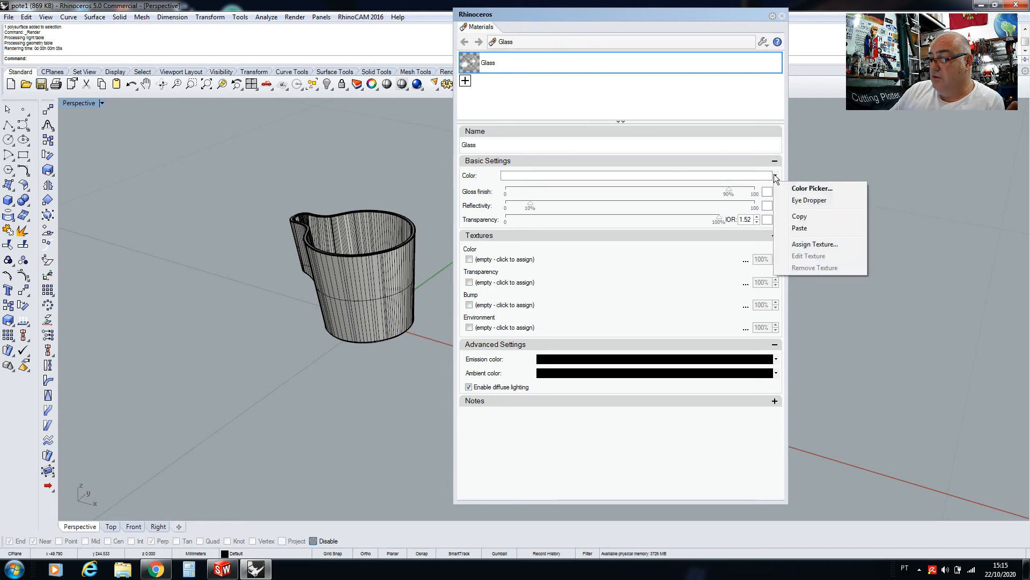
left_click(810, 188)
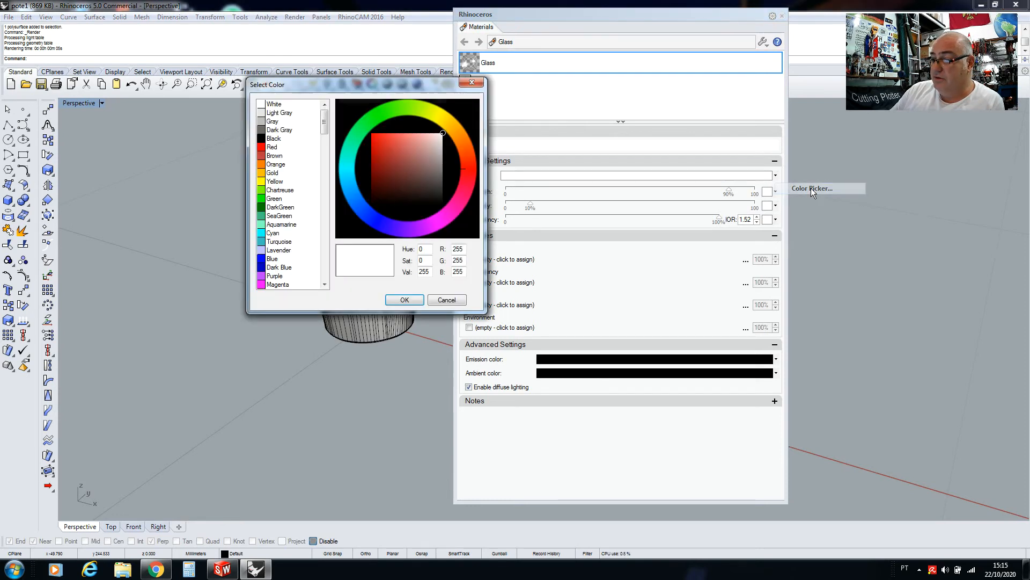
left_click(261, 224)
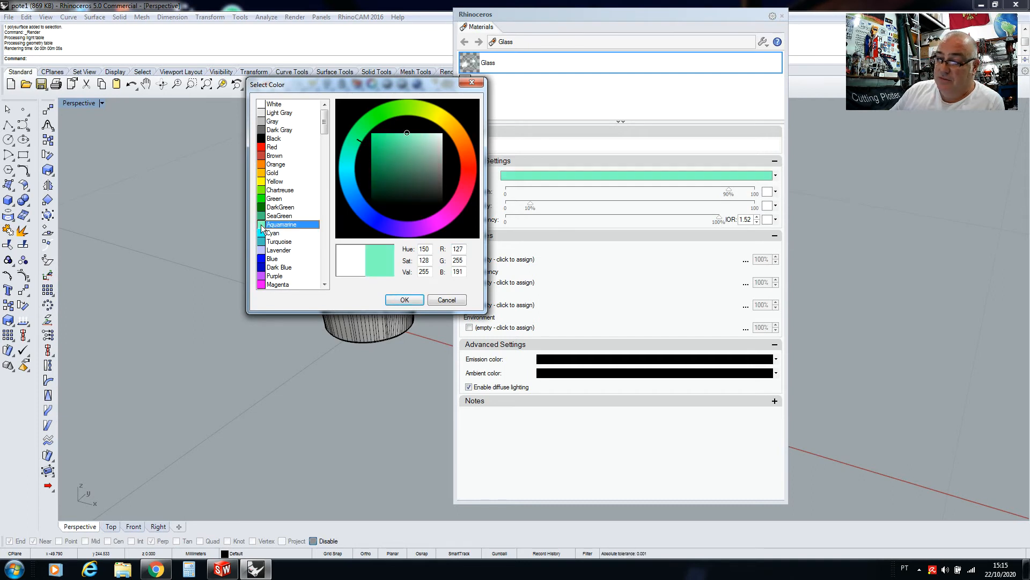
left_click(412, 301)
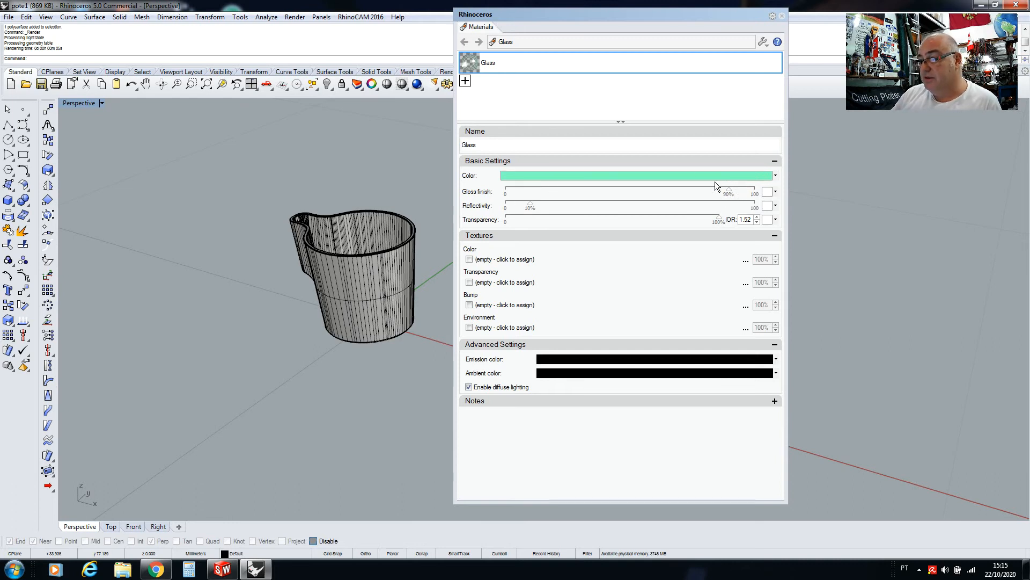
Step: Set the Glass material's gloss finish to 87% and keep its gloss color white
left_click(767, 193)
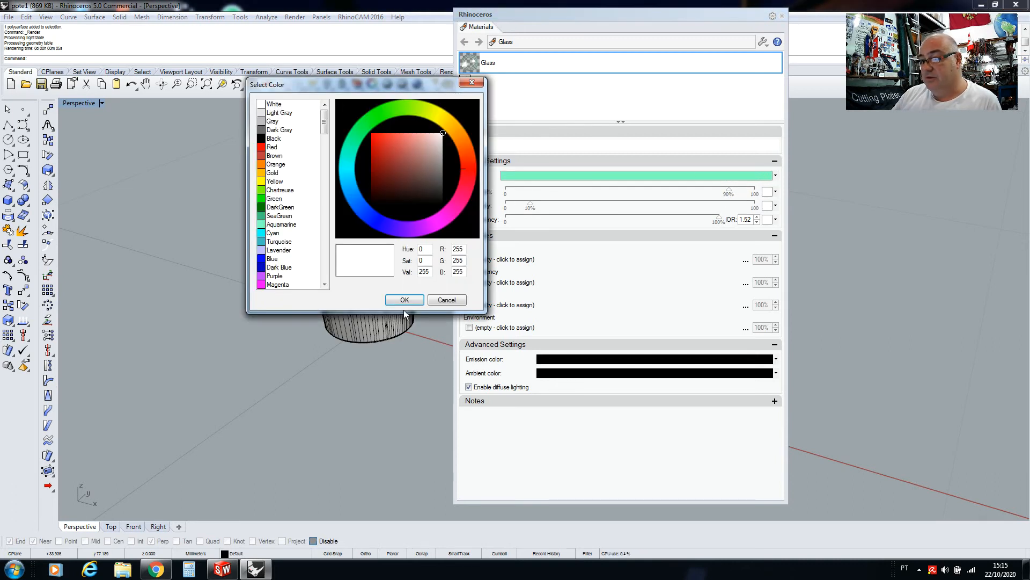
left_click(463, 301)
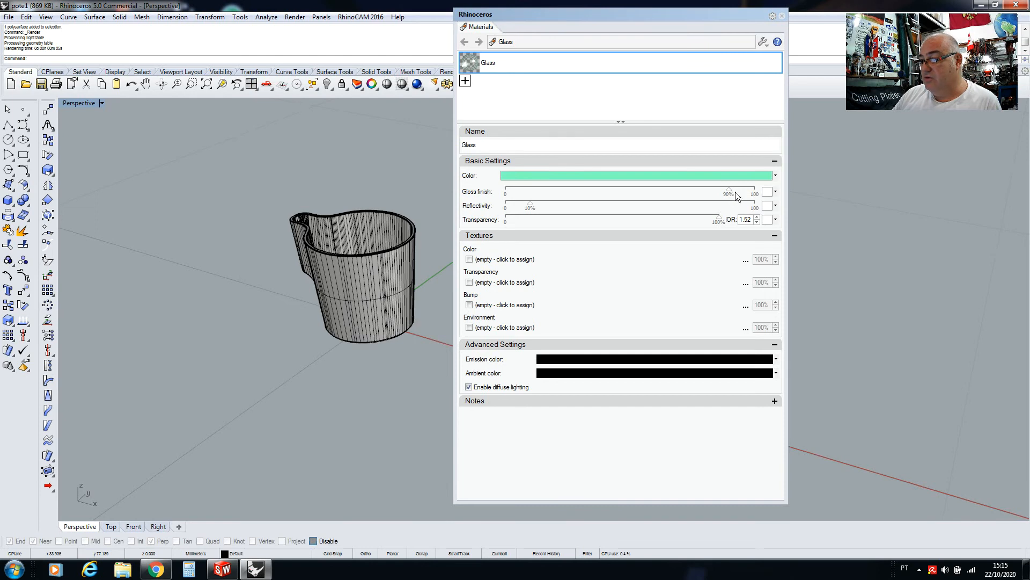
left_click_drag(733, 196, 727, 195)
left_click(766, 194)
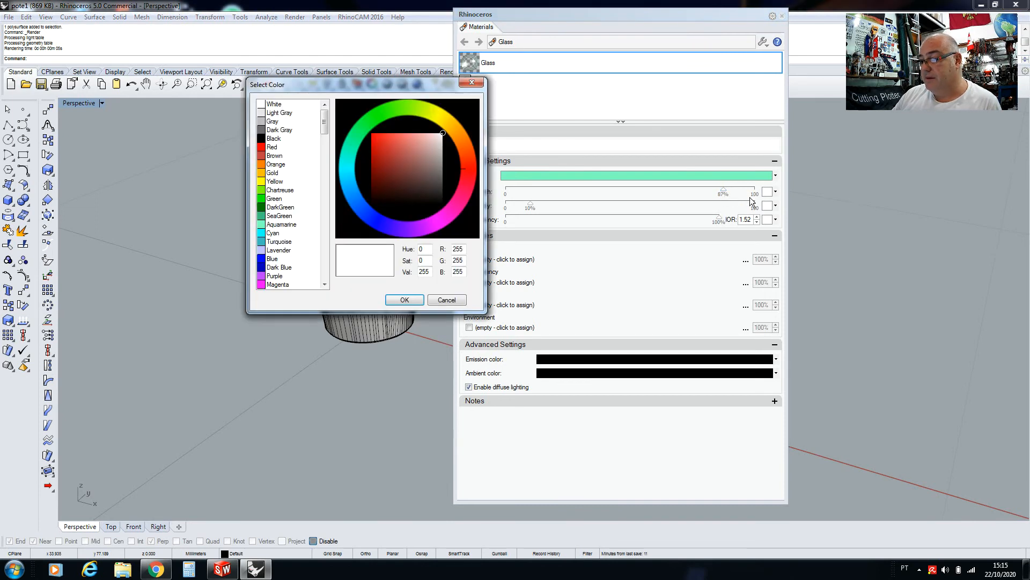
left_click(407, 301)
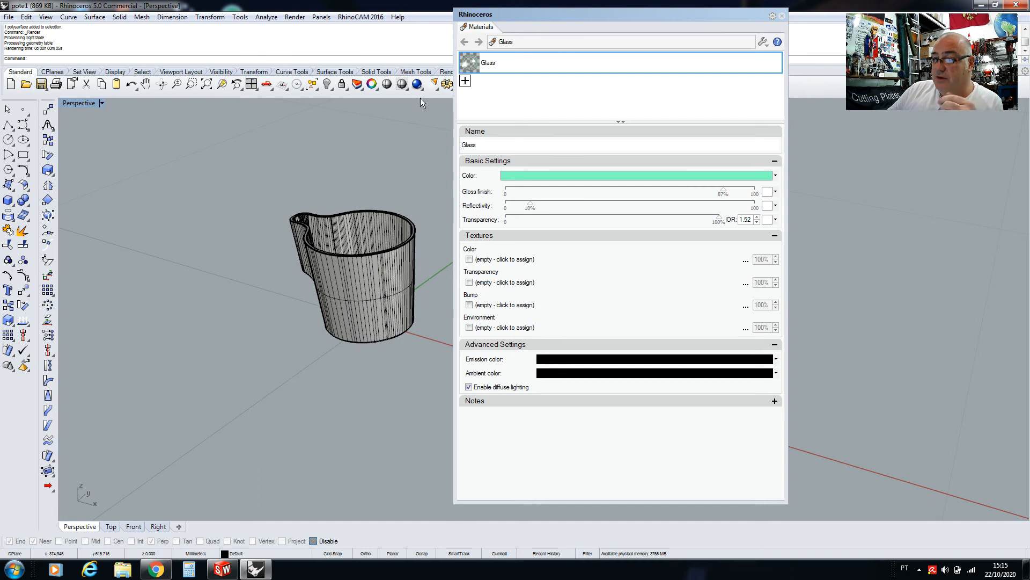
Step: Render the perspective view, inspect the cup in the render window and close it
left_click(417, 83)
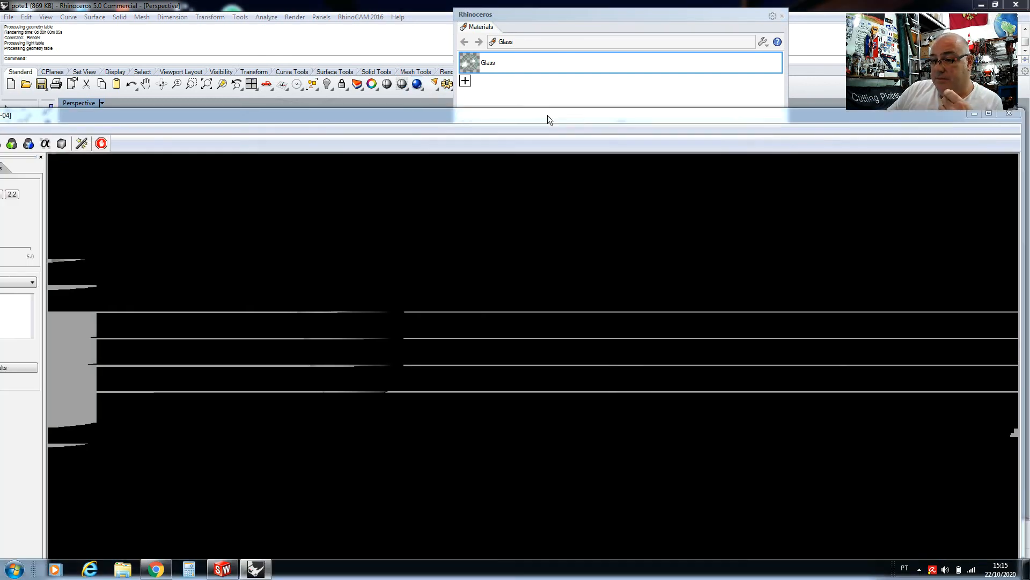
left_click_drag(548, 115, 540, 64)
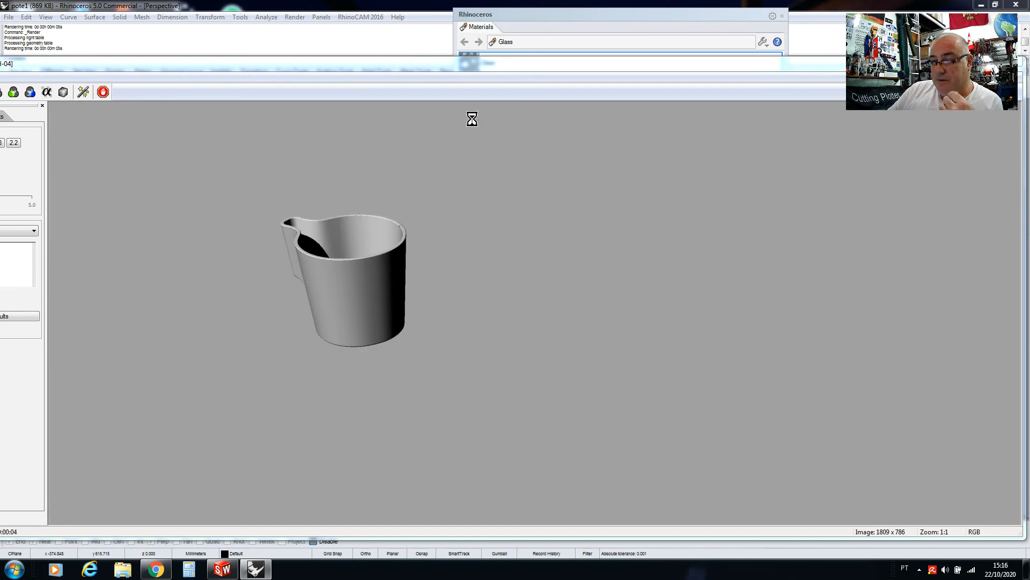
left_click_drag(545, 69, 304, 146)
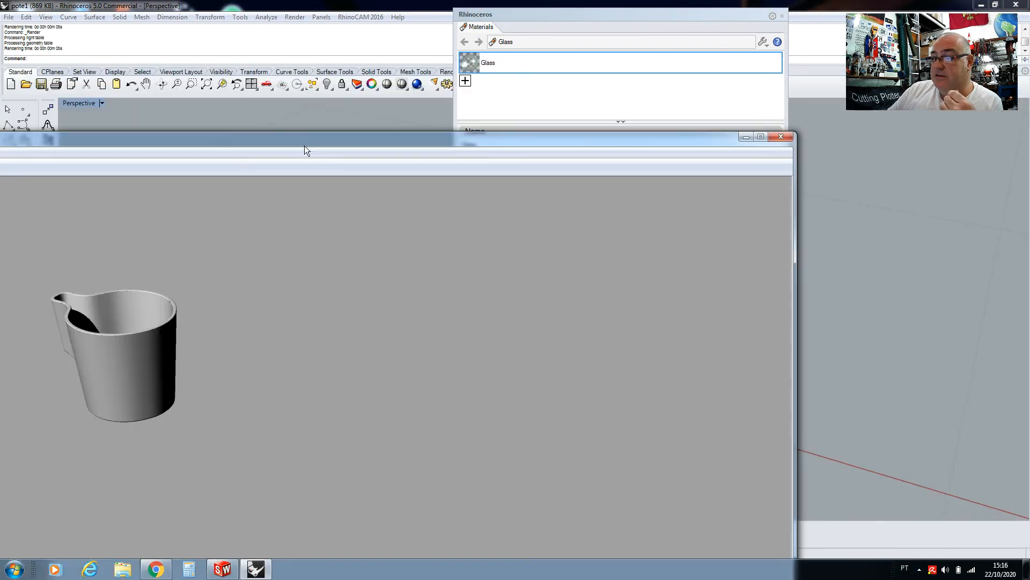
left_click(780, 138)
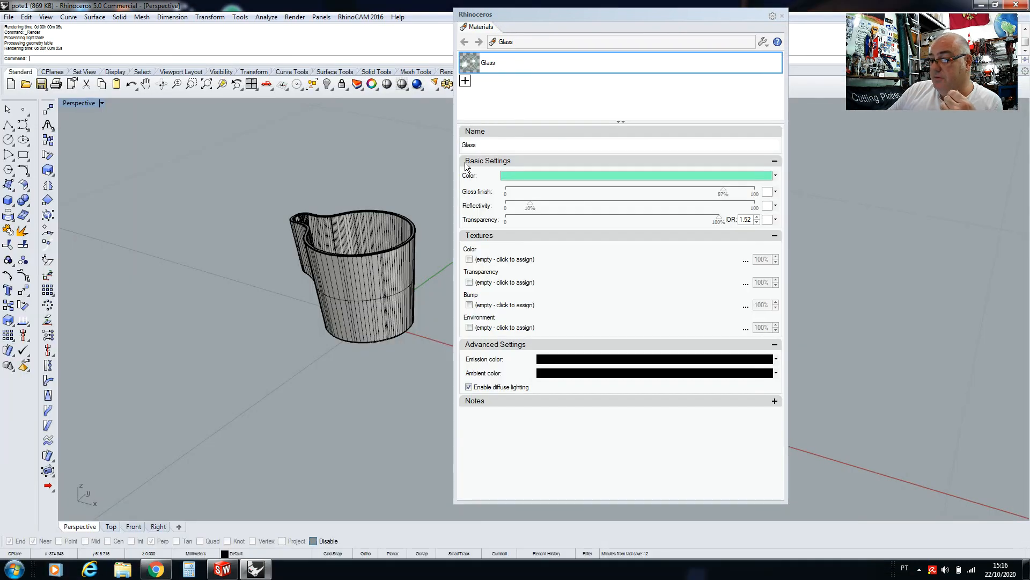
Step: Assign the aquamarine Glass material to the cup and deselect the model
left_click(388, 231)
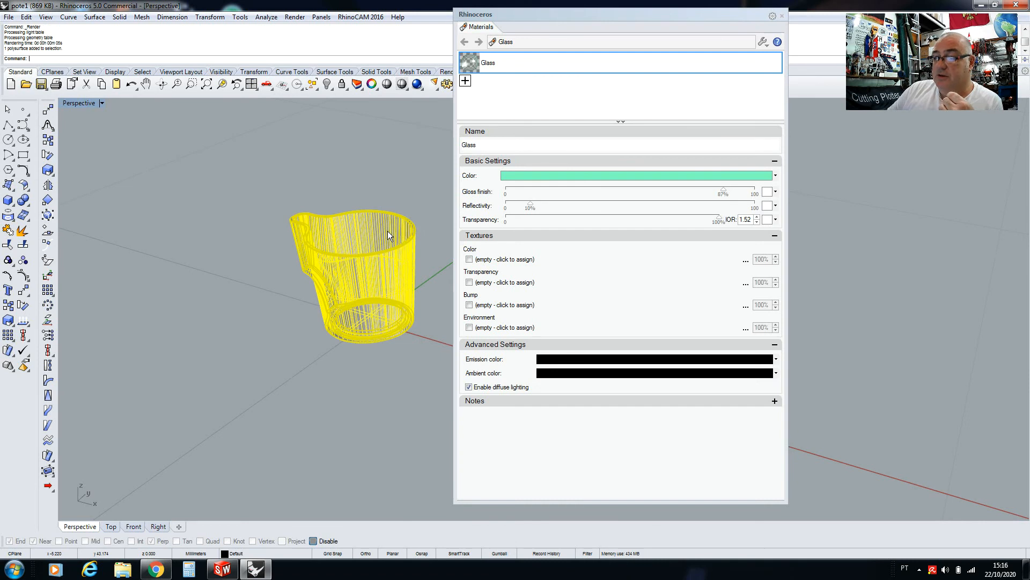
left_click(470, 66)
right_click(471, 67)
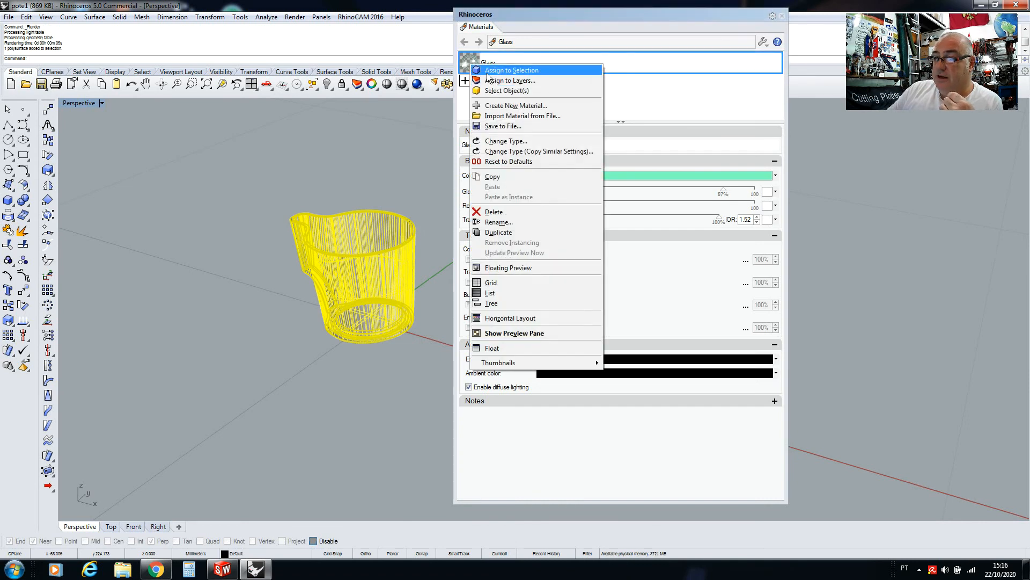
left_click(489, 72)
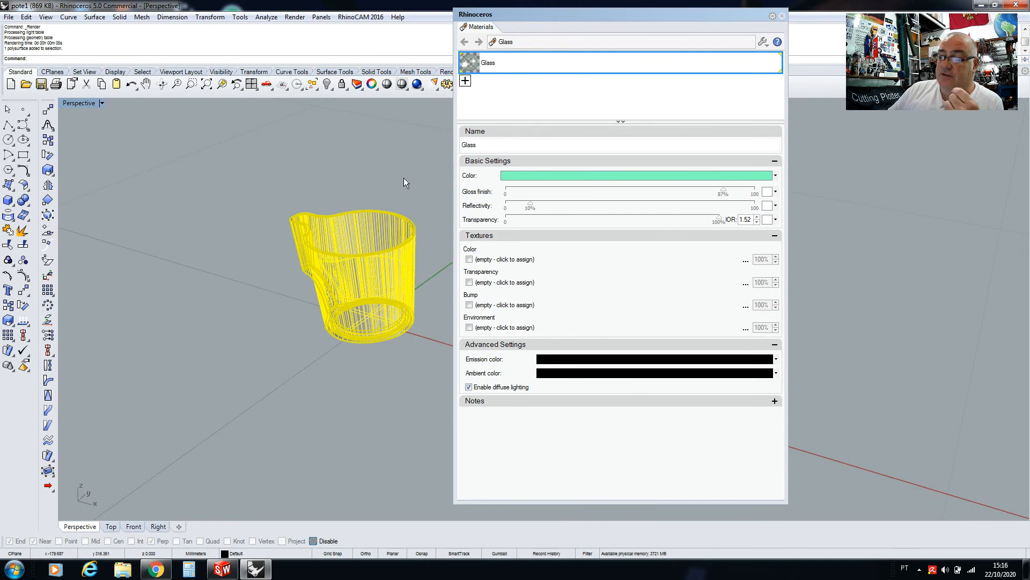
left_click(426, 175)
Step: Render the cup with the assigned Glass material, inspect the image, and close the render window and the Materials panel
left_click(418, 84)
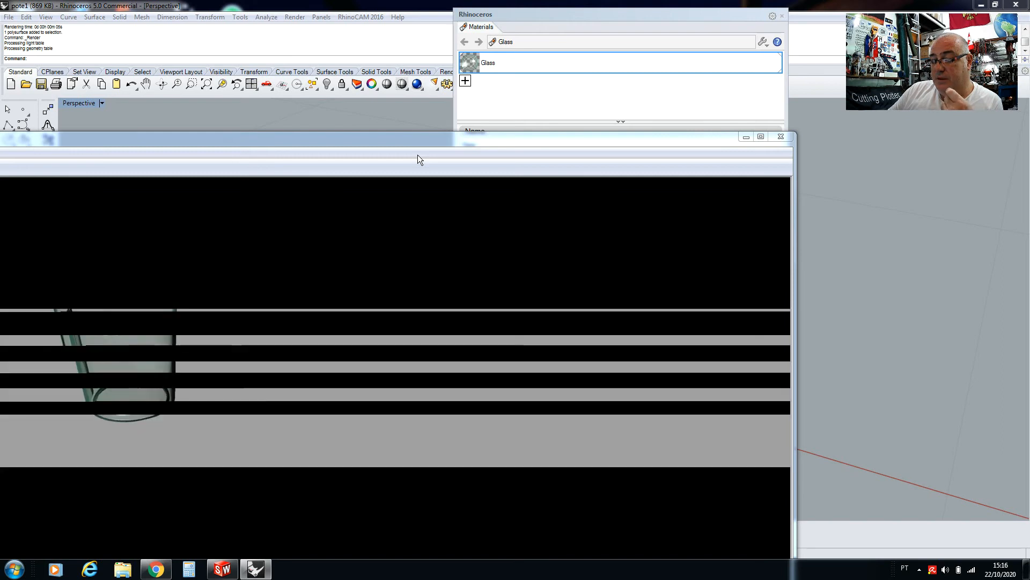
left_click_drag(374, 141, 504, 91)
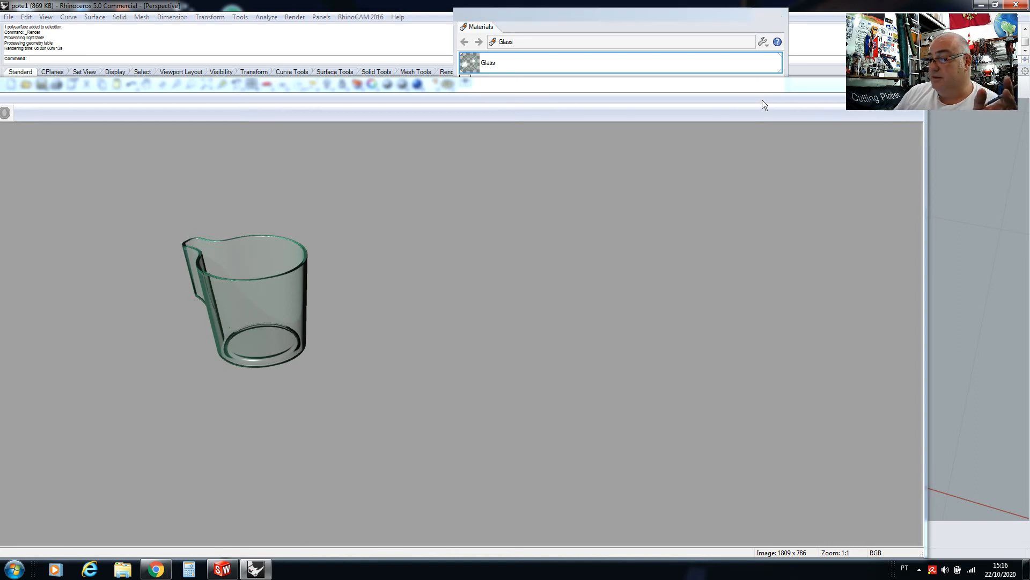
left_click_drag(629, 86, 418, 140)
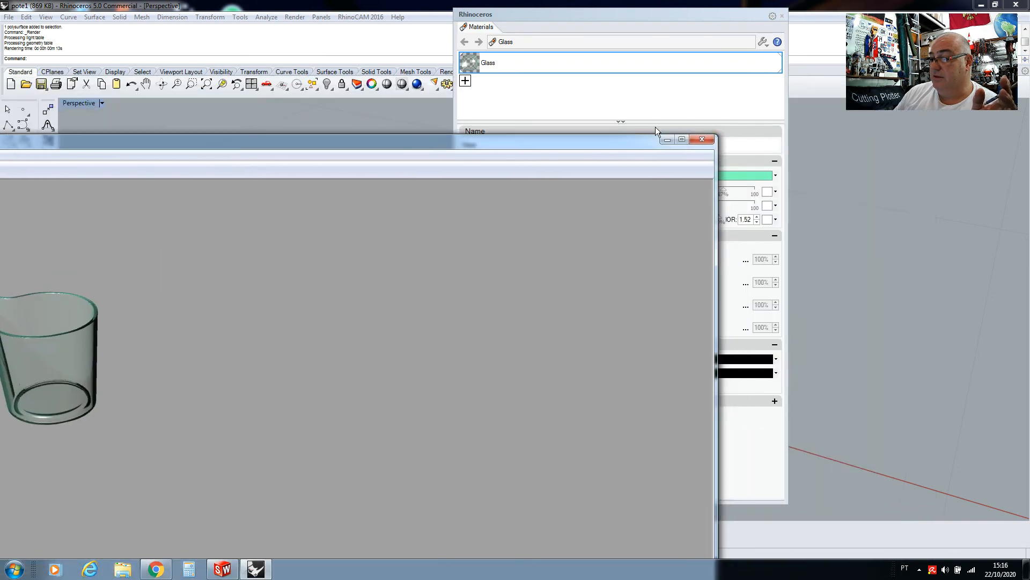
left_click(702, 139)
left_click(782, 16)
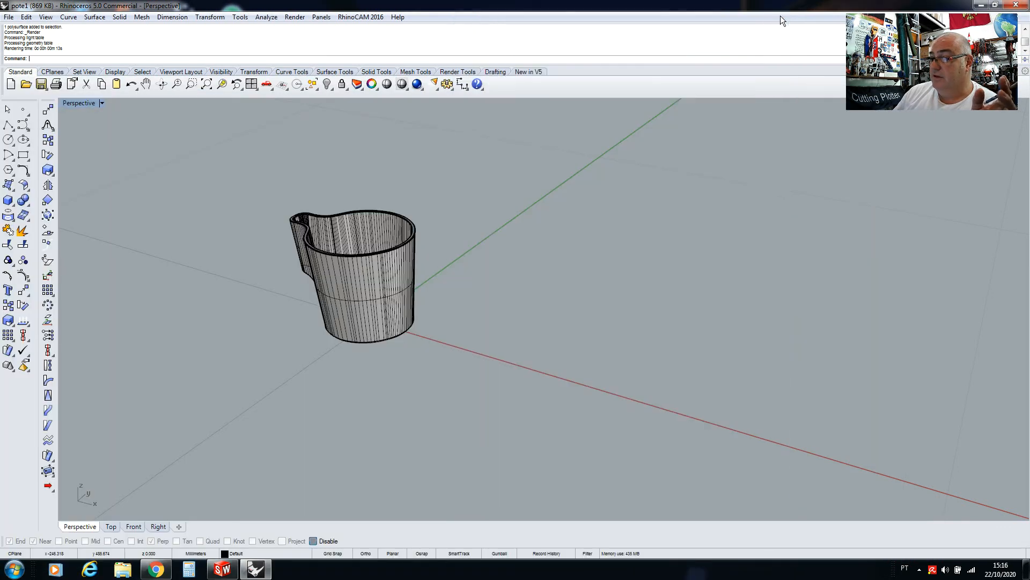
Step: Create a spotlight with its cone base centered at 0,0,0, a radius of about 555 mm, and its apex above the cup on the negative X side
left_click(295, 17)
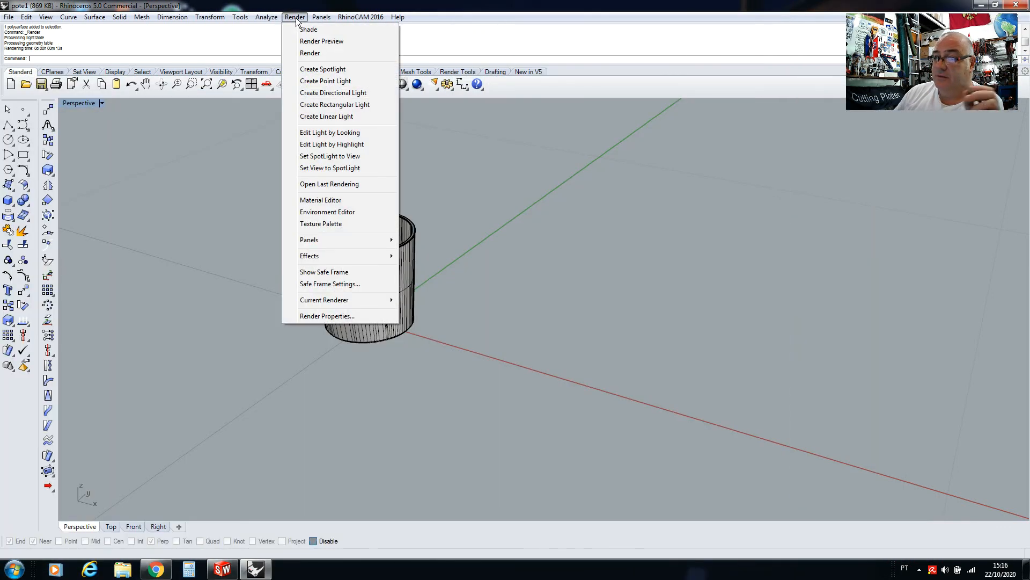
left_click(311, 70)
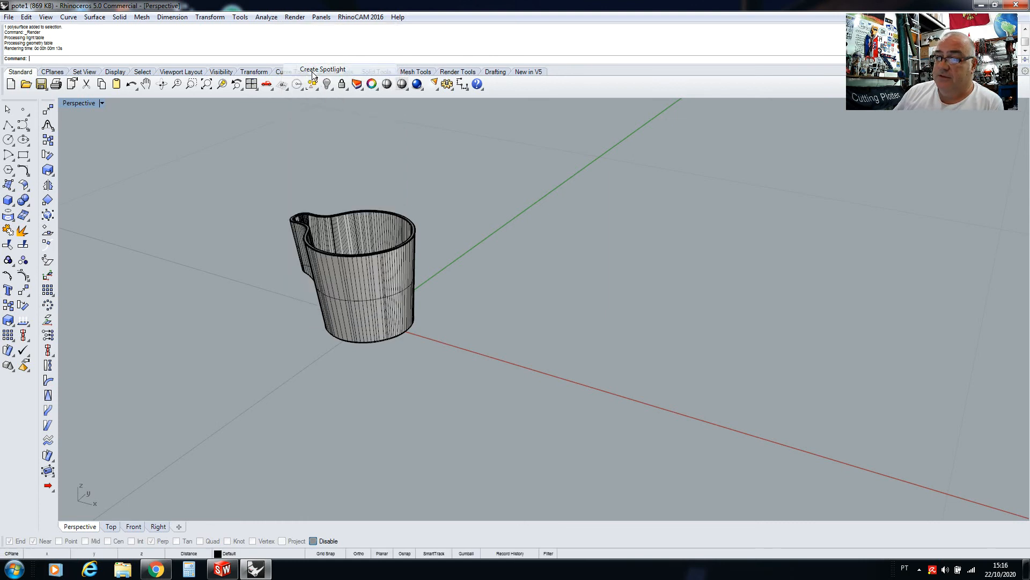
type("0")
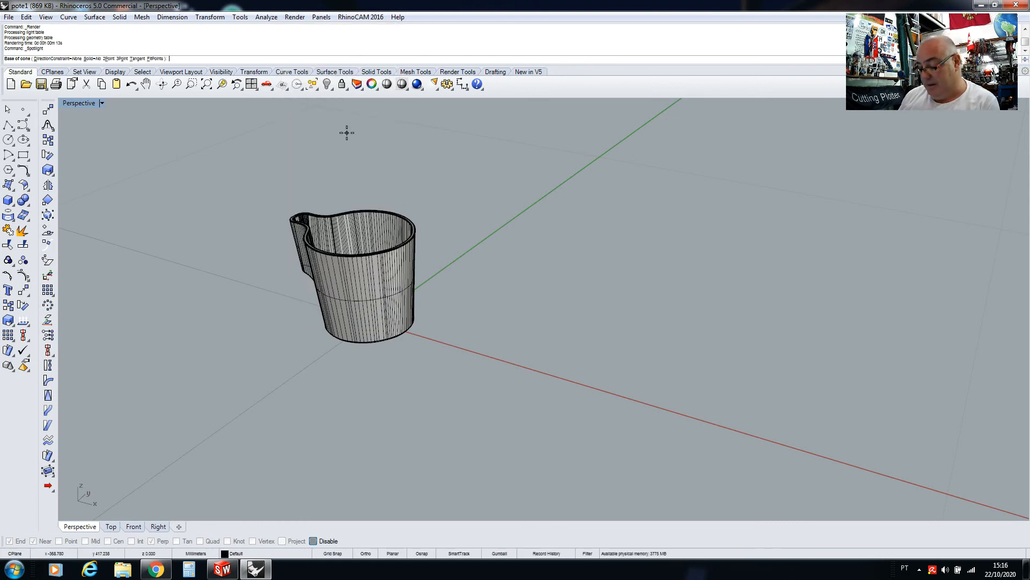
key("BackSpace")
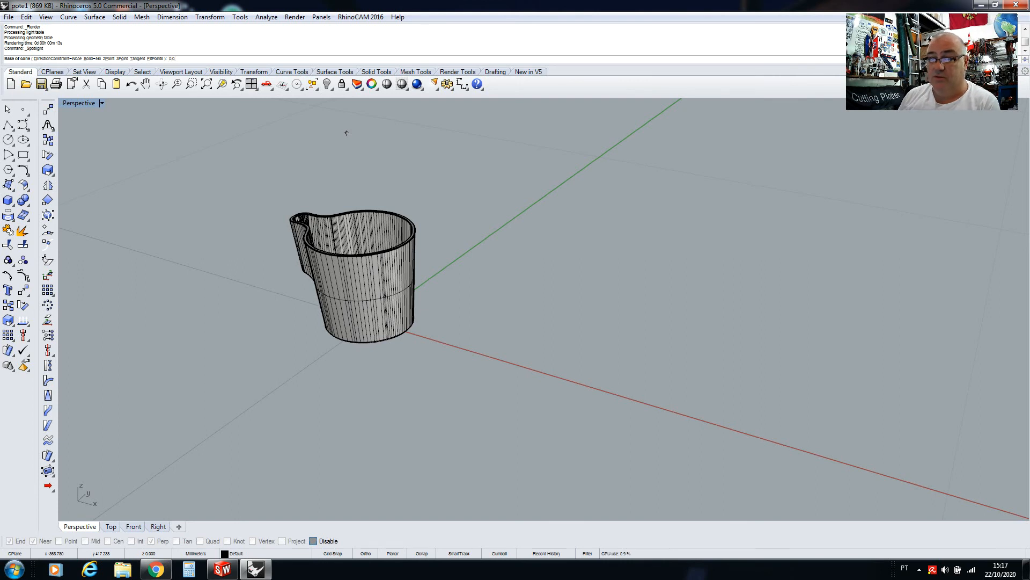
type("0,0,0")
key("Return")
scroll(605, 156, "down", 5)
left_click(669, 177)
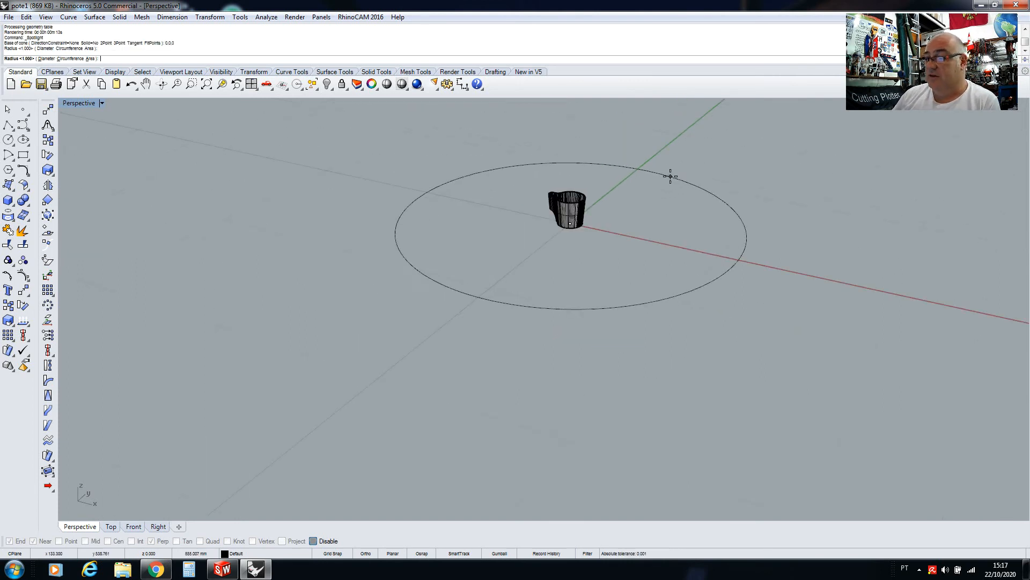
double_click(81, 103)
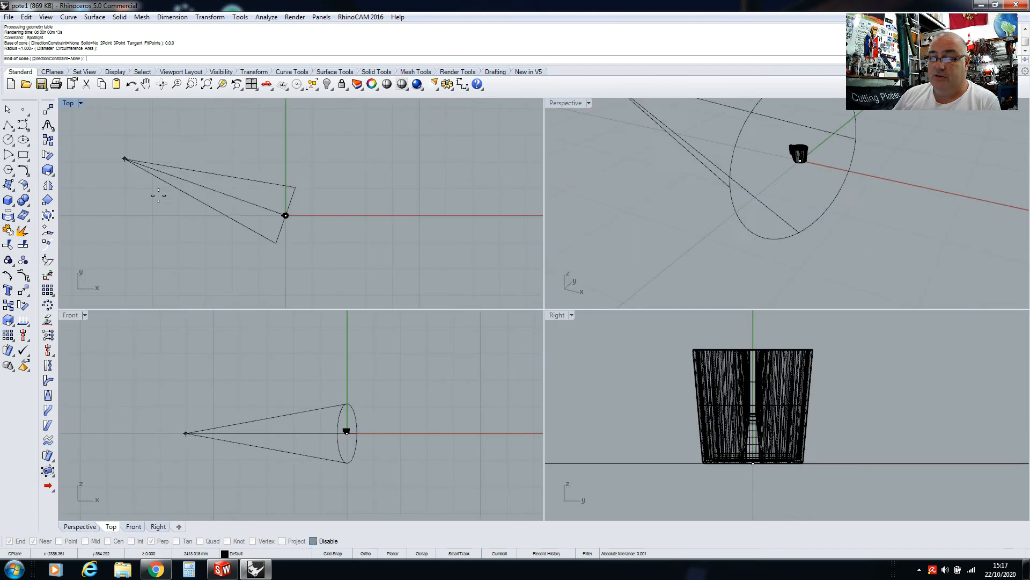
left_click(286, 352)
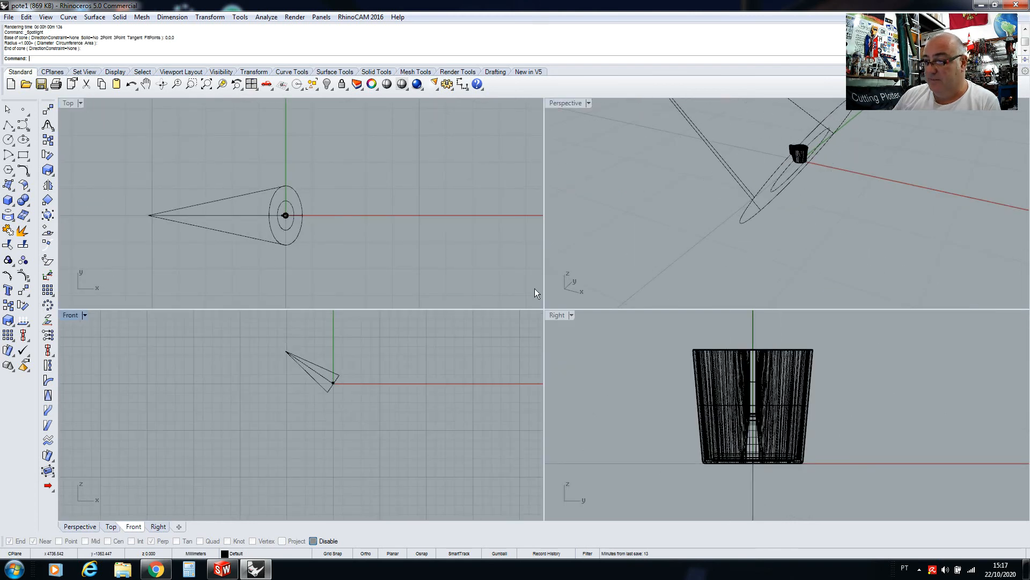
Step: Maximize the Perspective viewport, render the cup under the new spotlight, inspect the image and close the render window
double_click(564, 102)
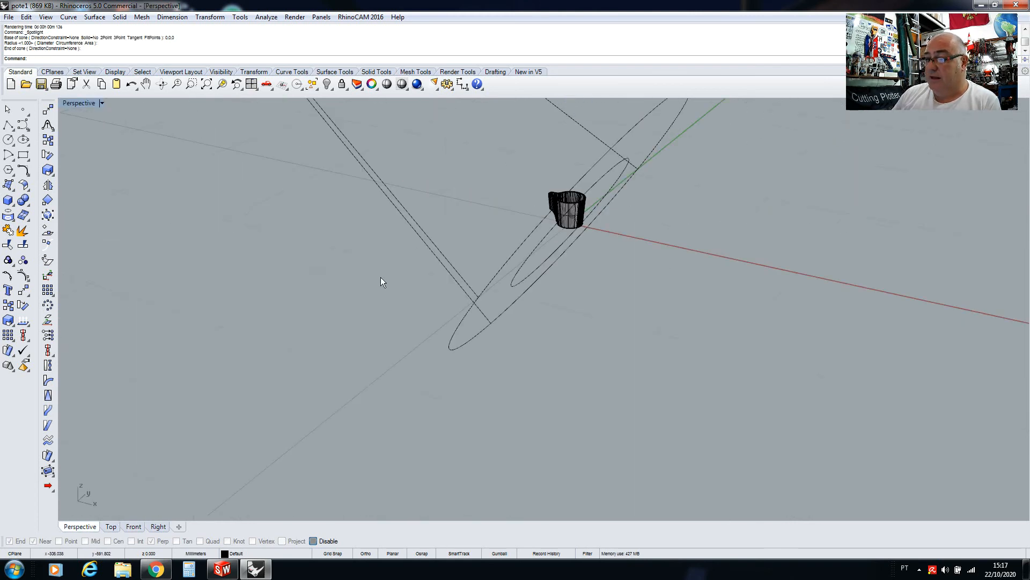
scroll(477, 272, "up", 3)
scroll(539, 237, "up", 2)
scroll(349, 297, "down", 6)
scroll(453, 291, "up", 6)
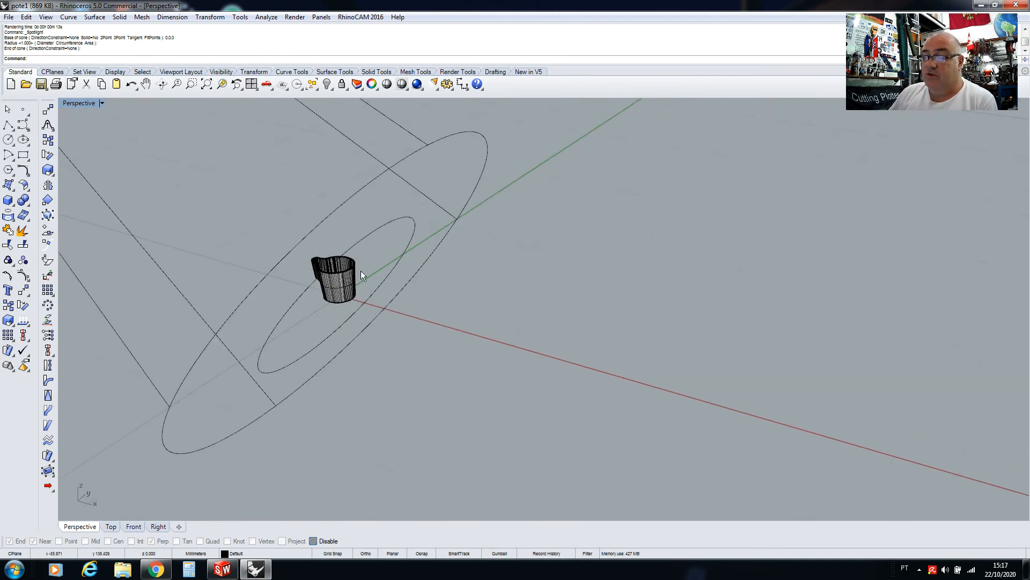
scroll(328, 260, "up", 4)
left_click(417, 85)
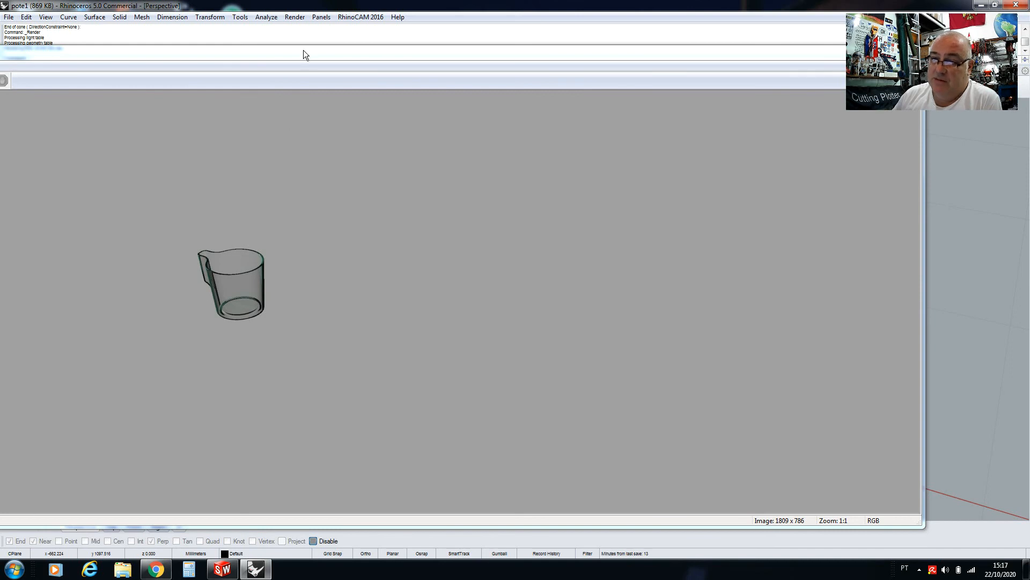
left_click_drag(303, 49, 370, 49)
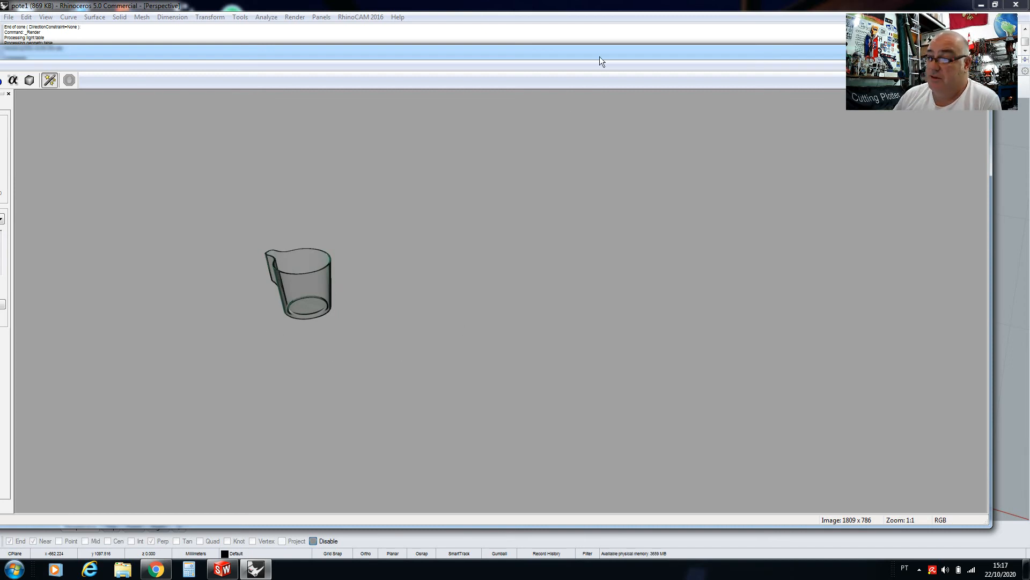
left_click_drag(599, 57, 476, 103)
left_click(839, 101)
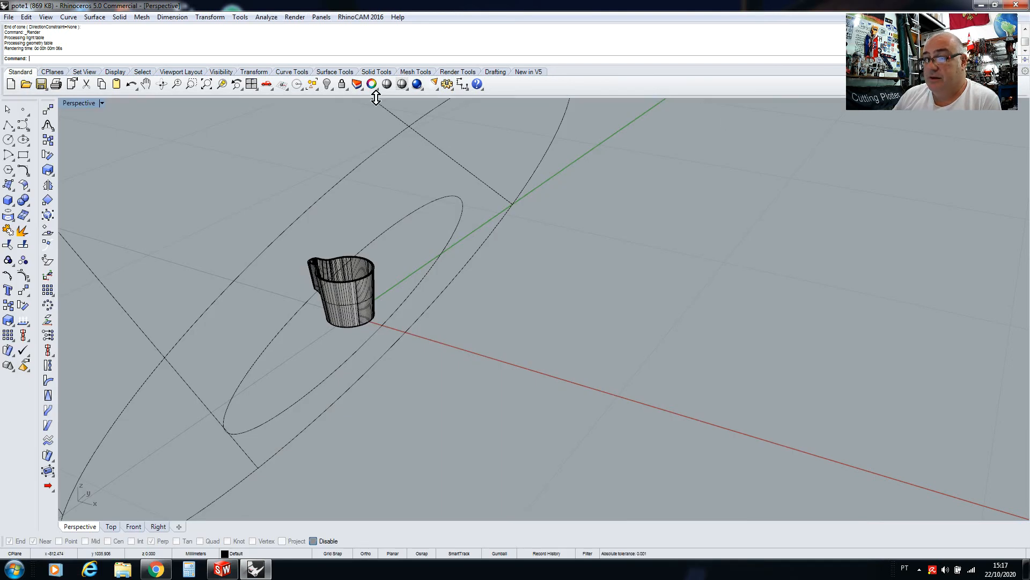
Step: Turn on the ground plane at height 0.0 and move its settings away from the cup
left_click(461, 72)
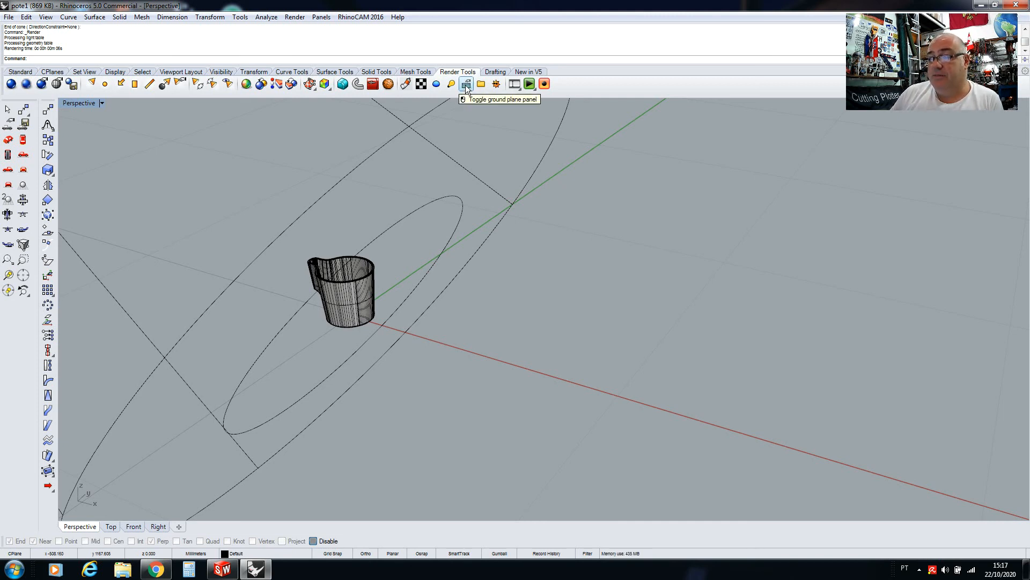
left_click(465, 84)
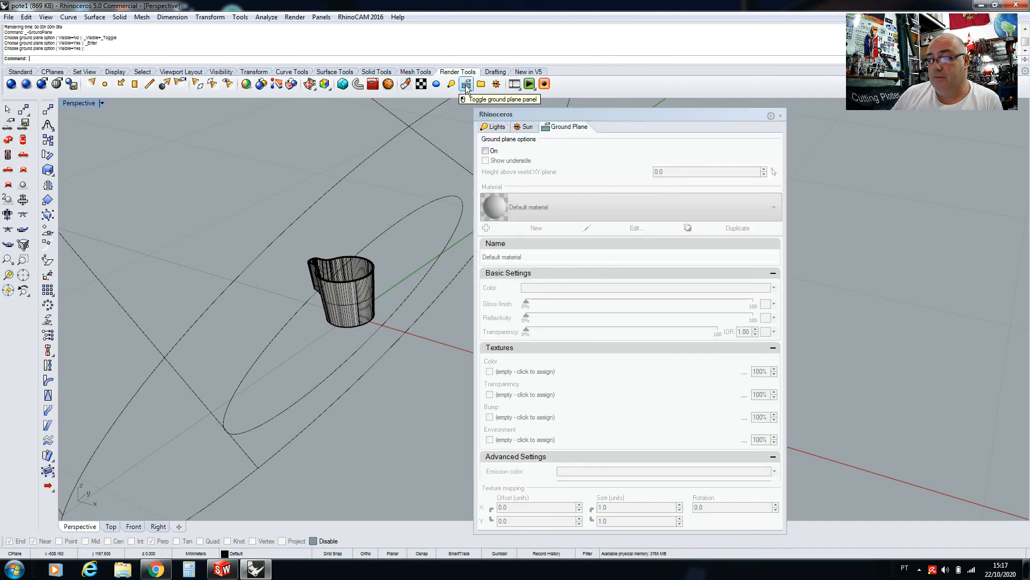
left_click(486, 151)
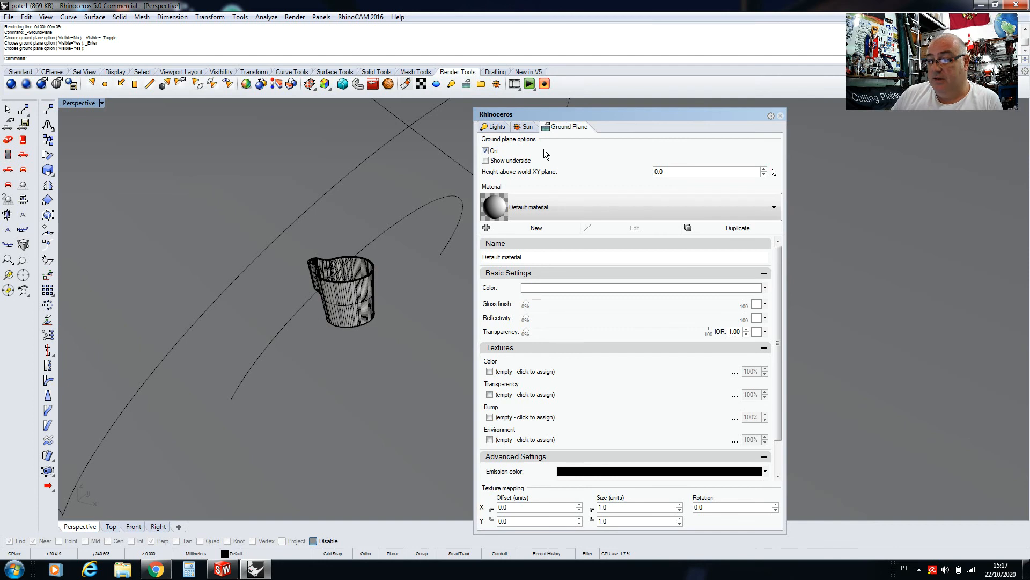
left_click_drag(589, 113, 653, 141)
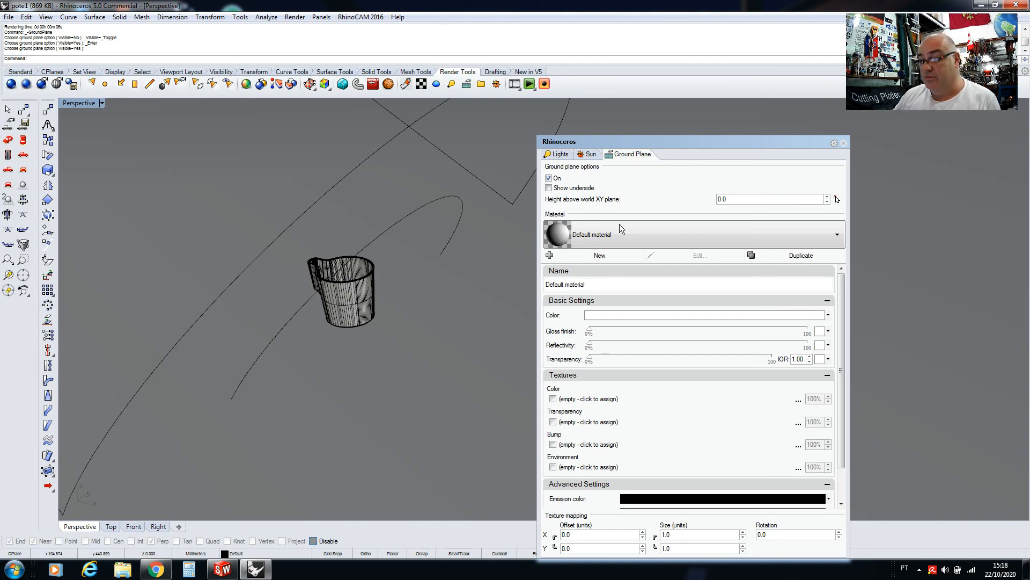
Step: Give the ground plane the Bamboo material from the Wood folder of the render content library
left_click(577, 236)
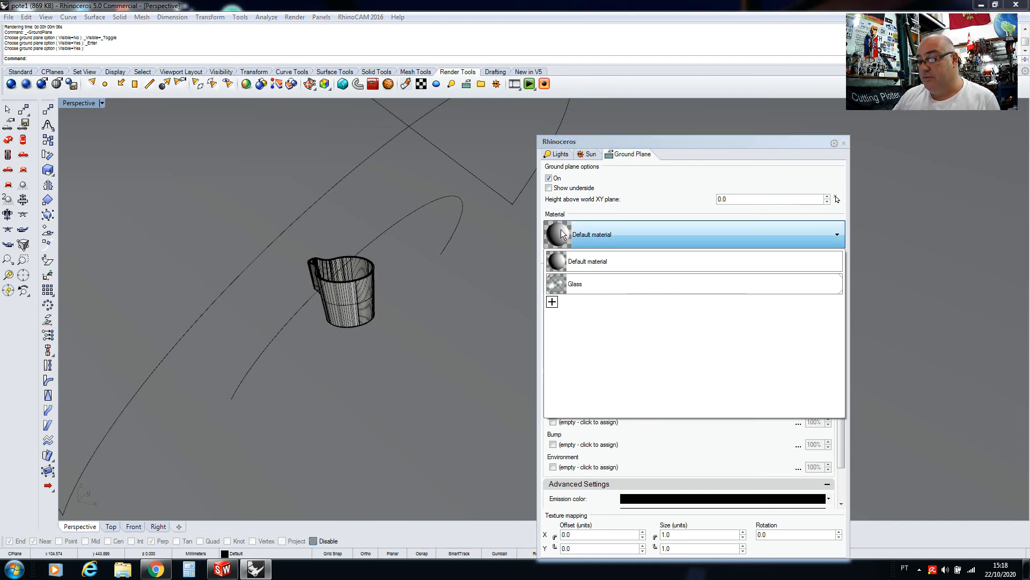
left_click(556, 270)
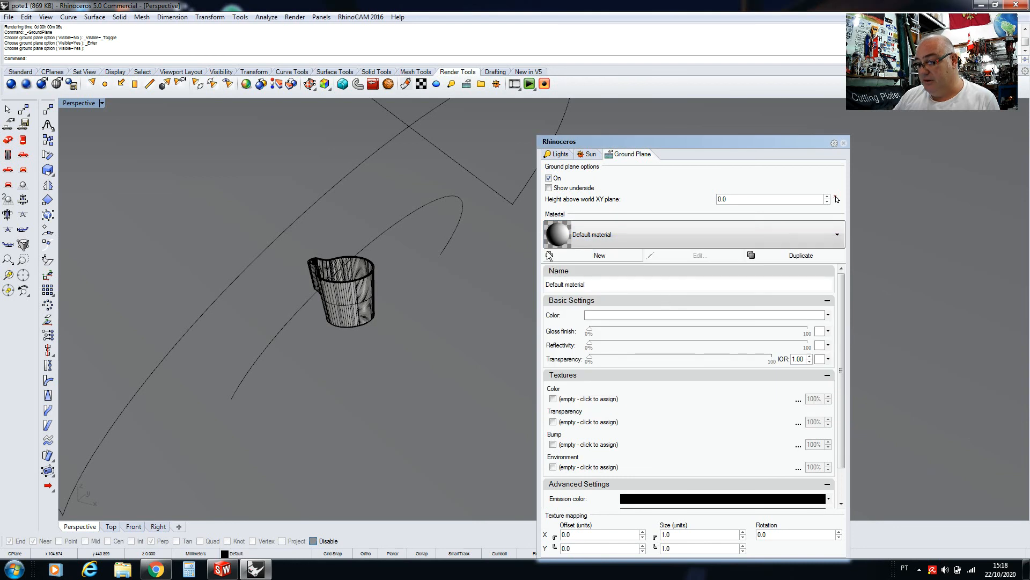
left_click(549, 257)
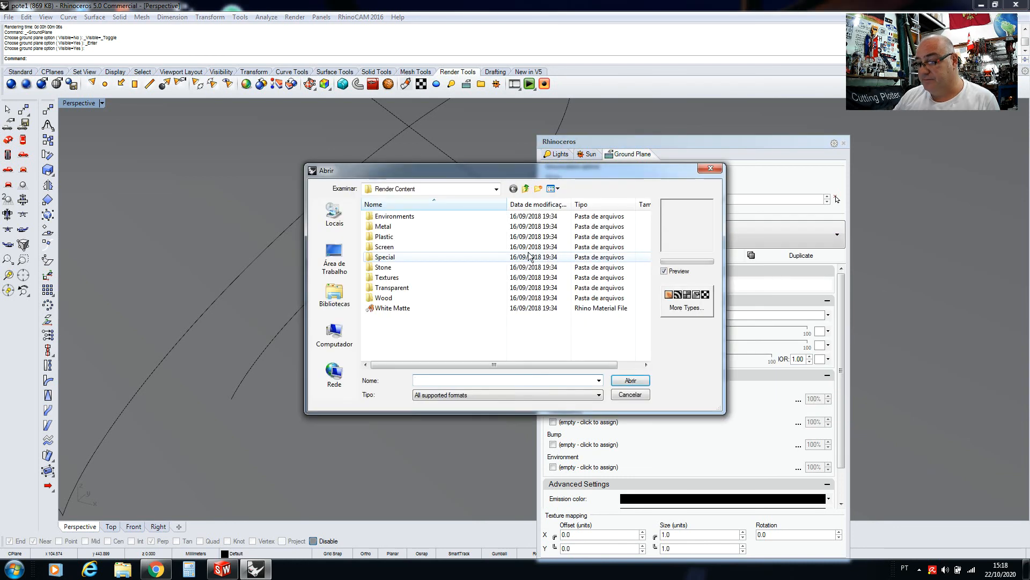
double_click(381, 298)
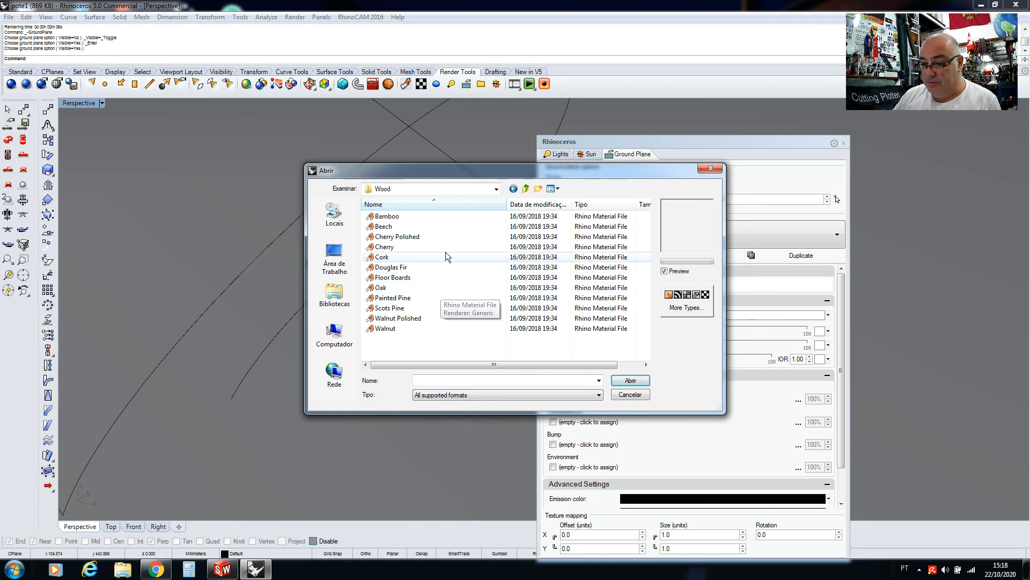
double_click(376, 216)
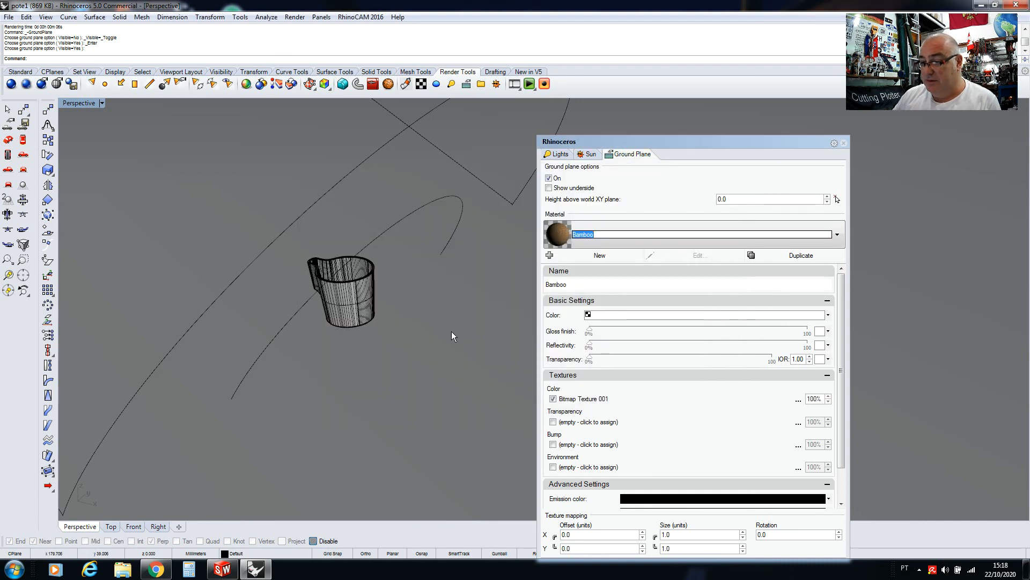
right_click(554, 233)
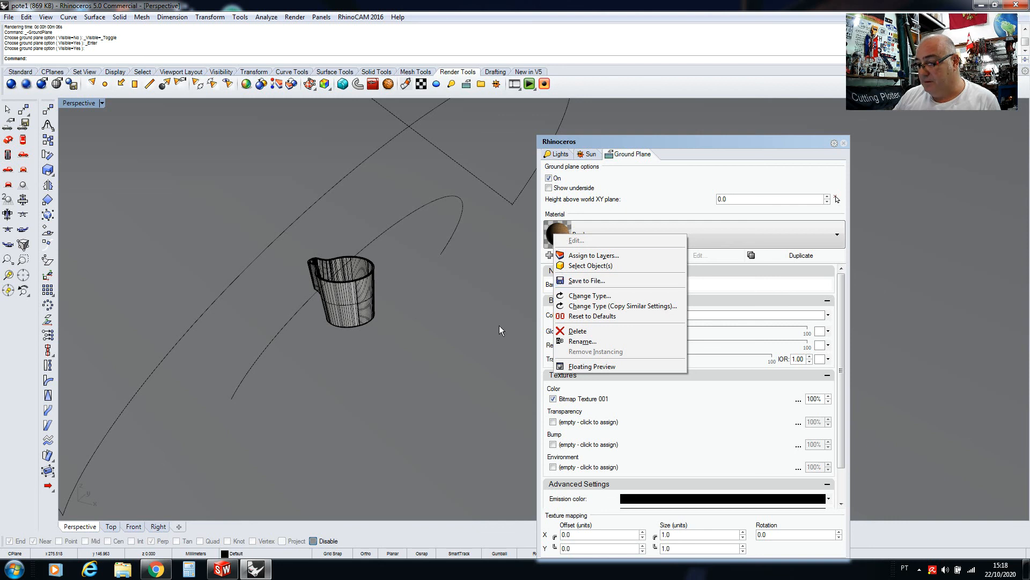
left_click(507, 385)
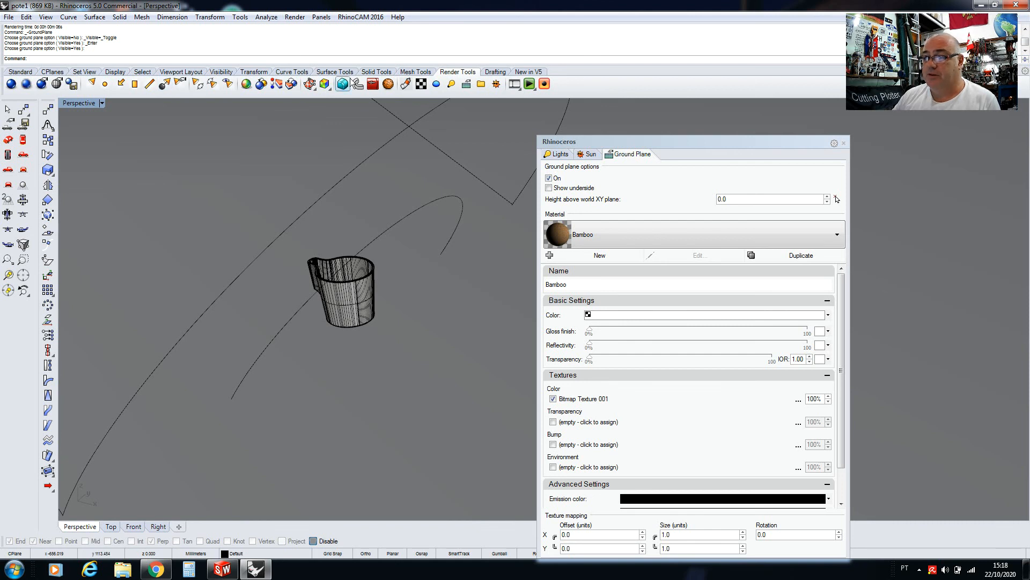
Step: Render the glass cup on the Bamboo ground plane, inspect its shadow and close the render window
left_click(295, 17)
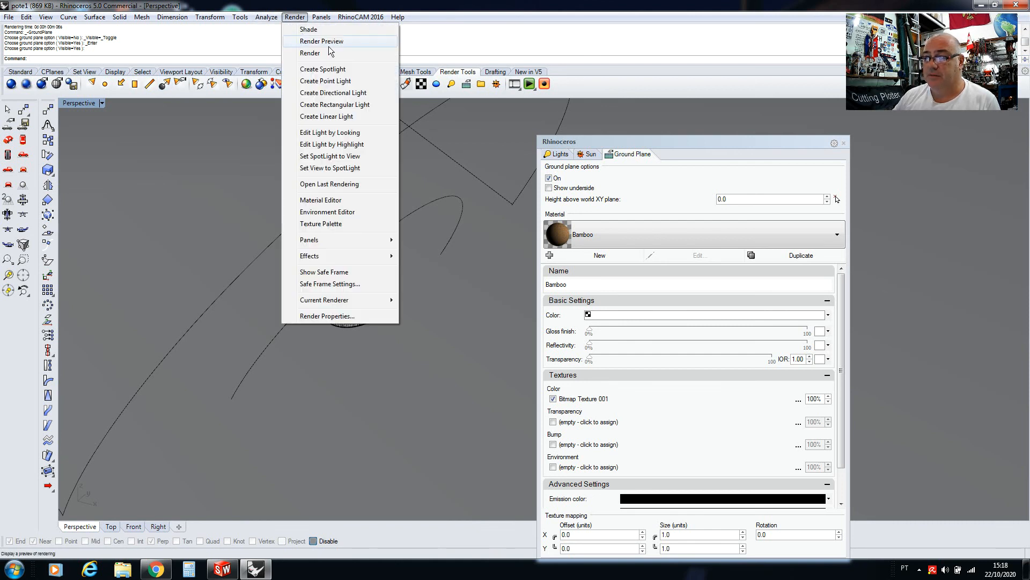
left_click(311, 54)
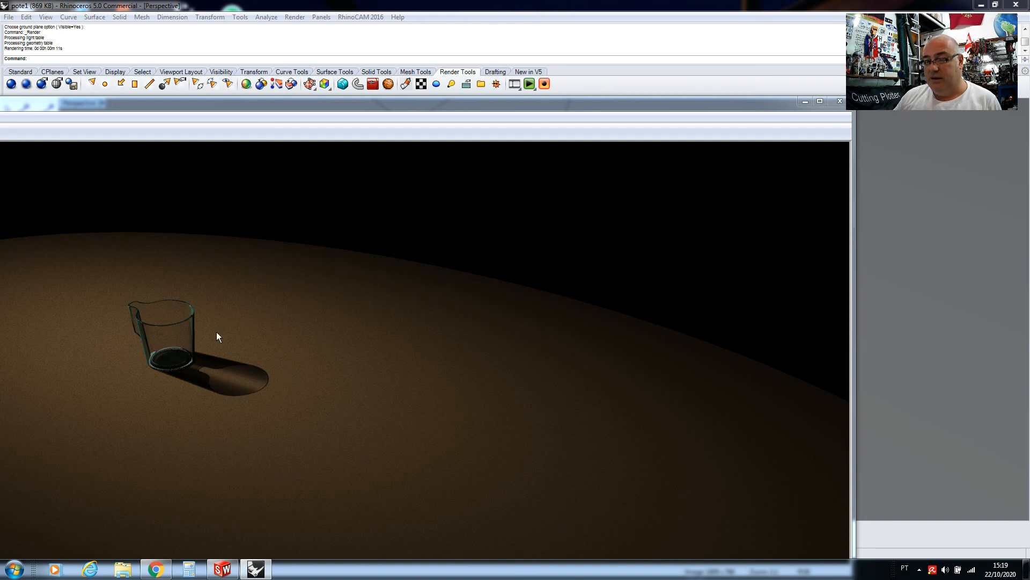
left_click_drag(356, 122, 475, 109)
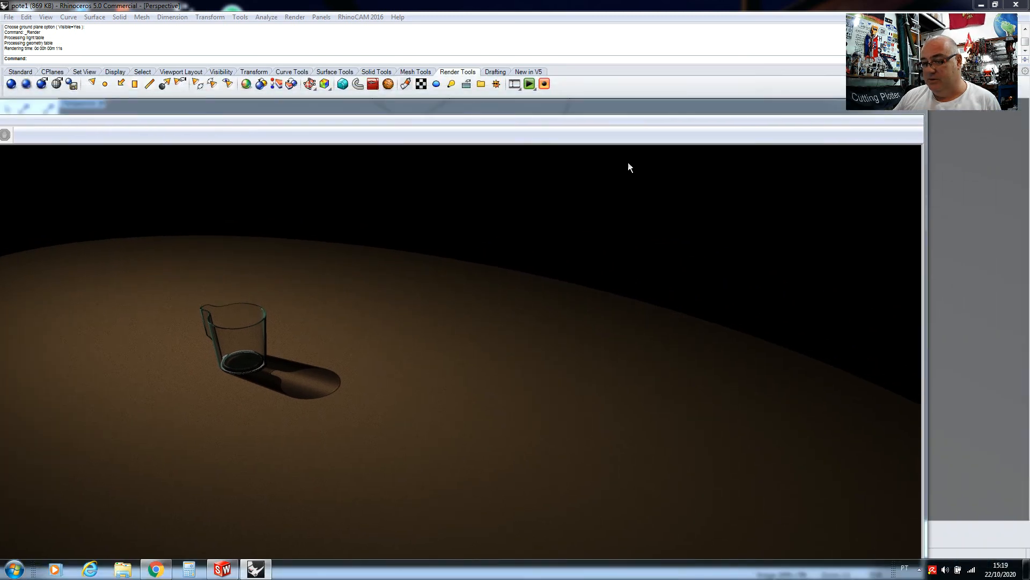
left_click_drag(730, 107, 629, 125)
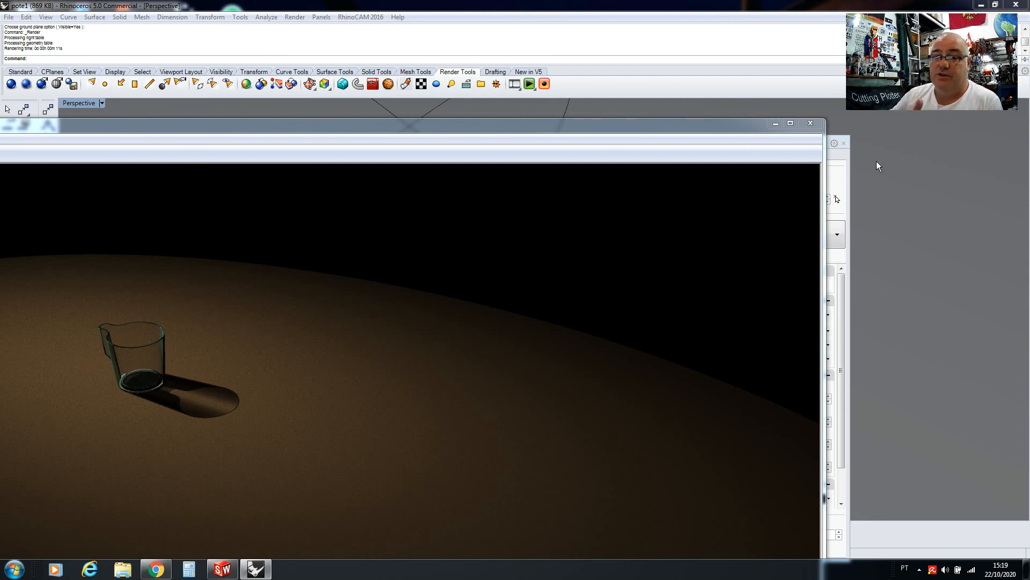
left_click(811, 123)
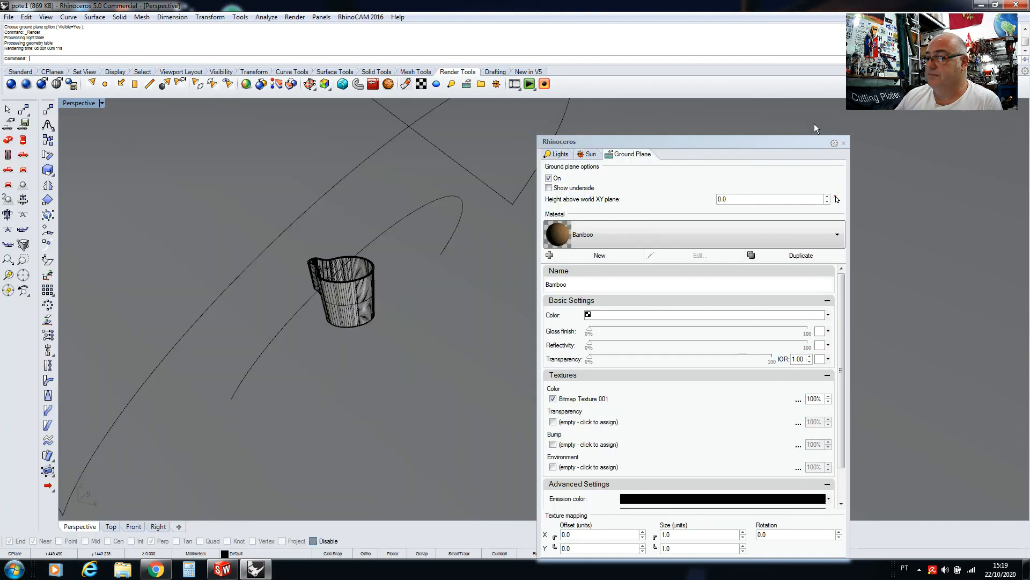
right_click(924, 572)
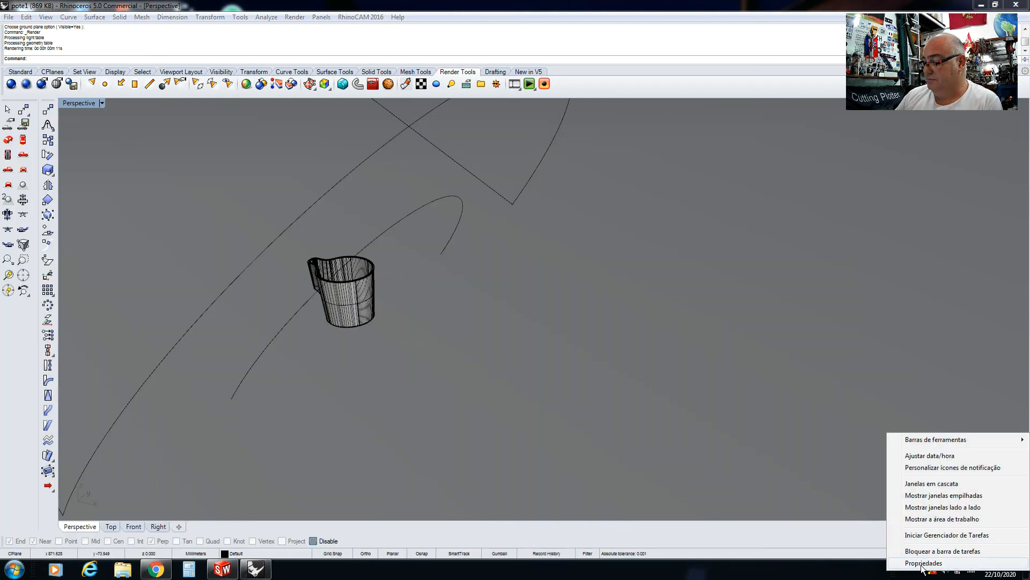
left_click(887, 561)
left_click(921, 571)
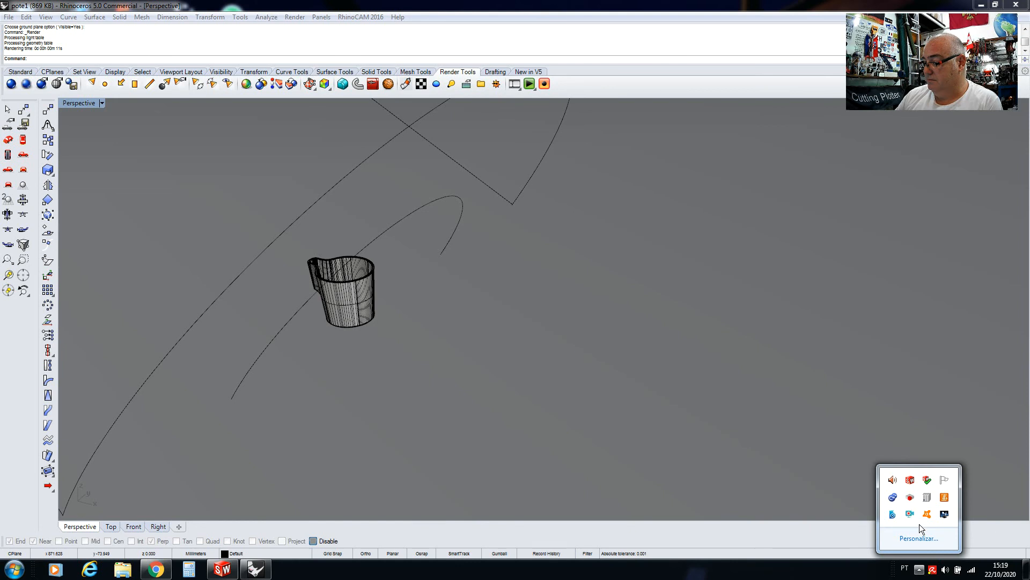